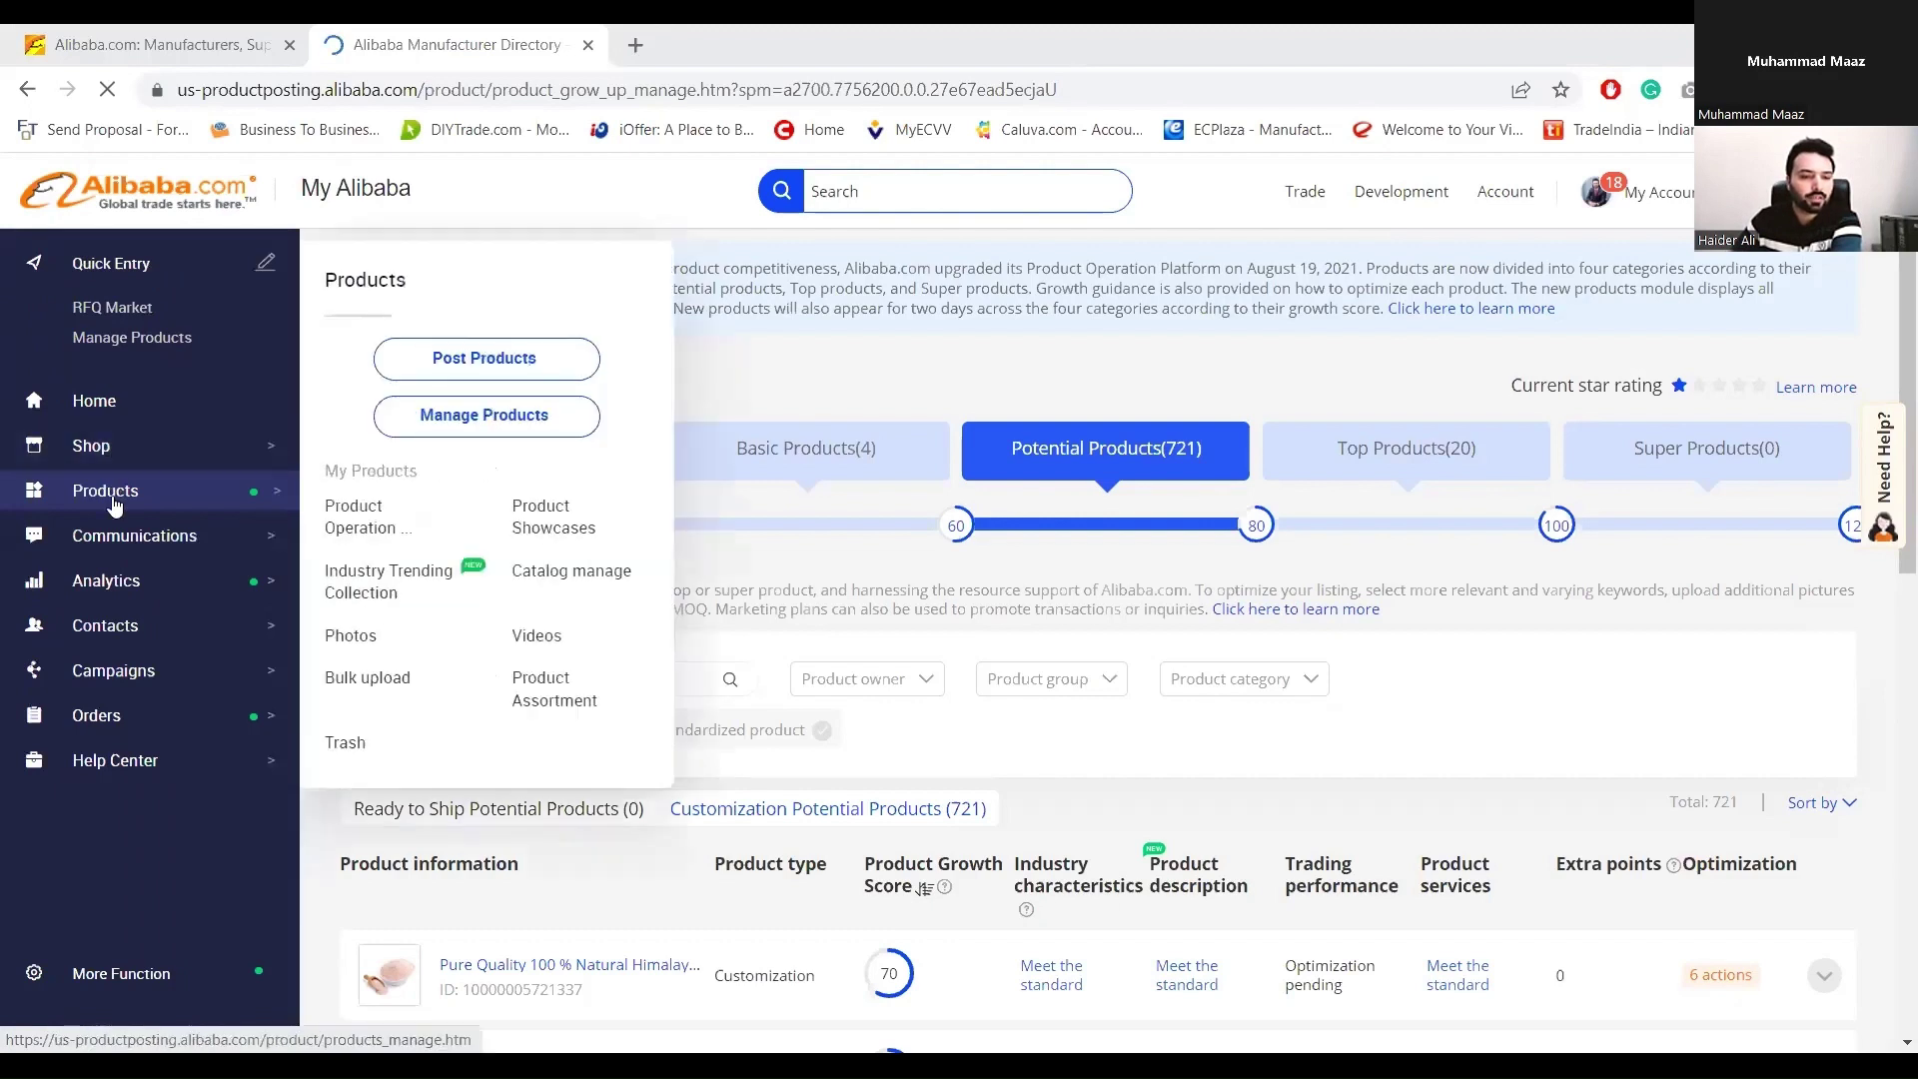
# - Open the product Performances report in Analytics and set its period to the month of August 2022
pyautogui.moveTo(119, 598)
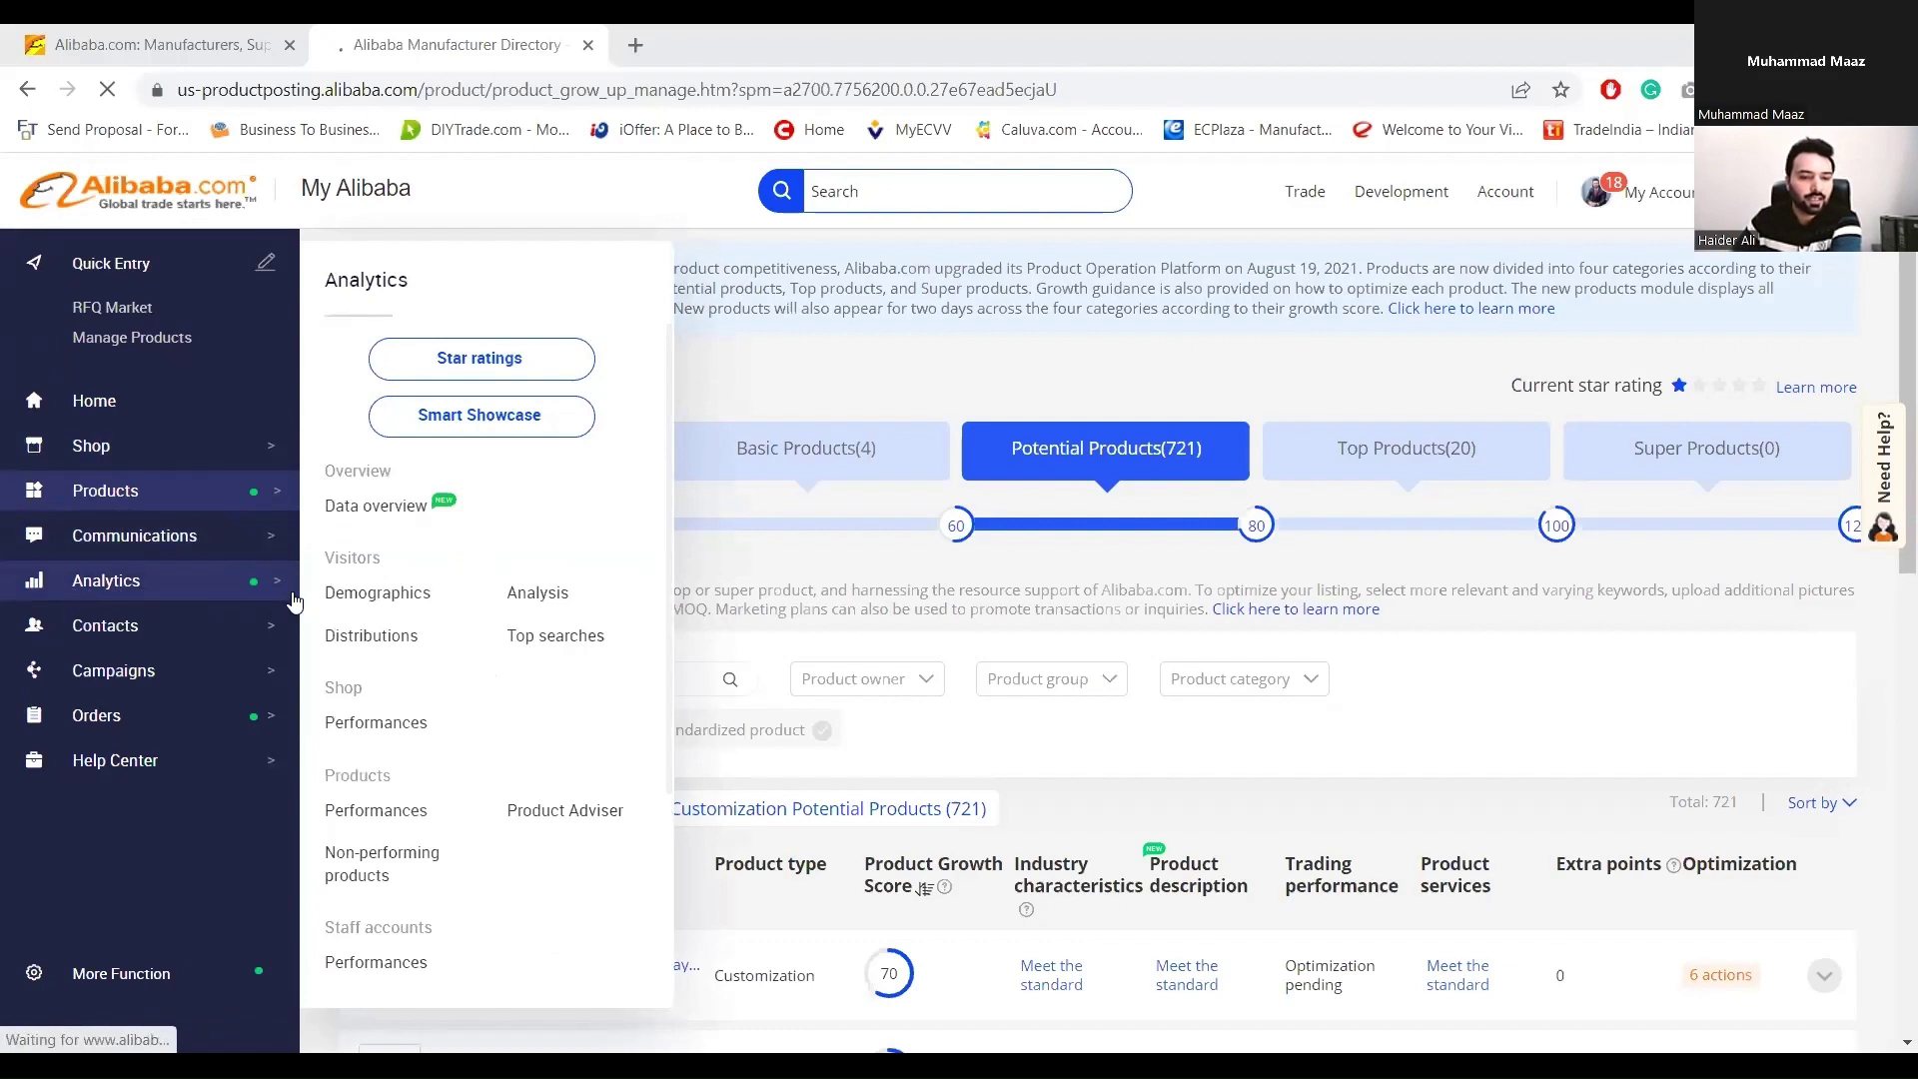
pyautogui.click(372, 786)
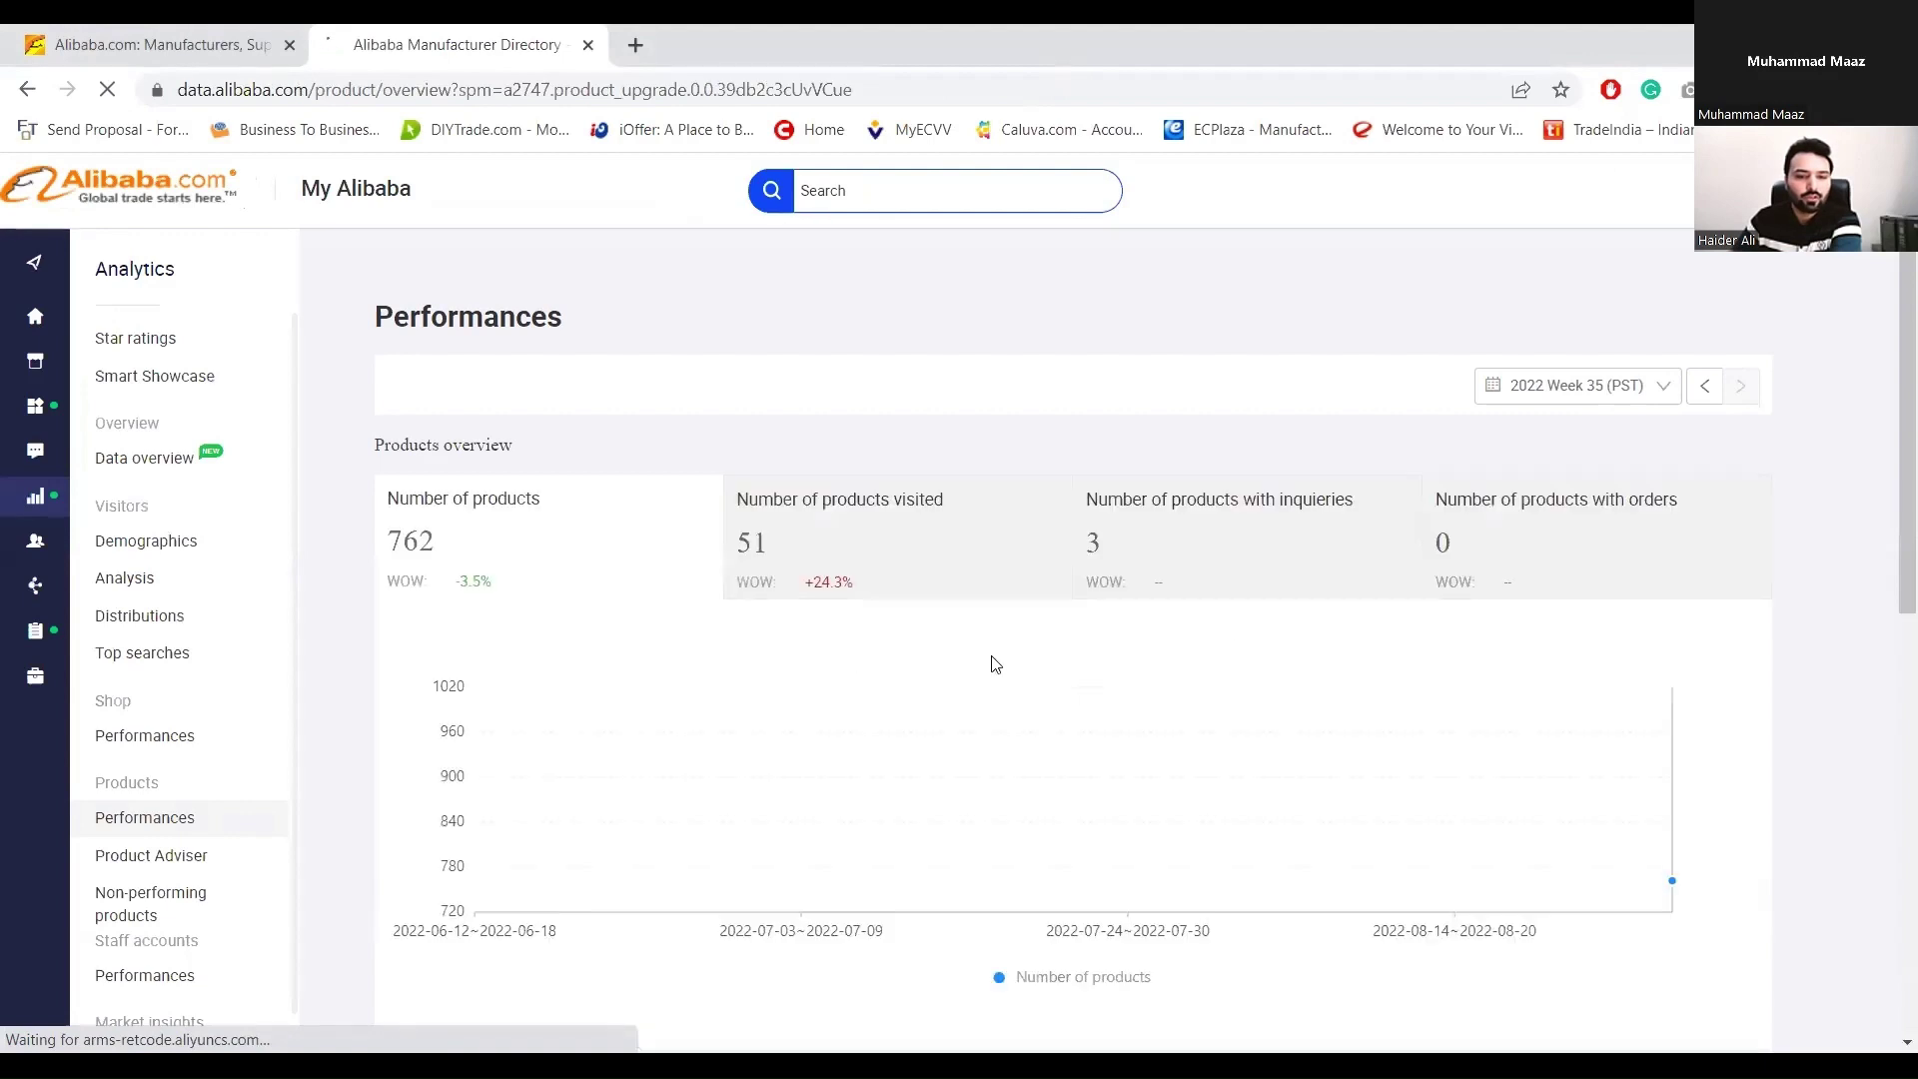
pyautogui.click(1592, 396)
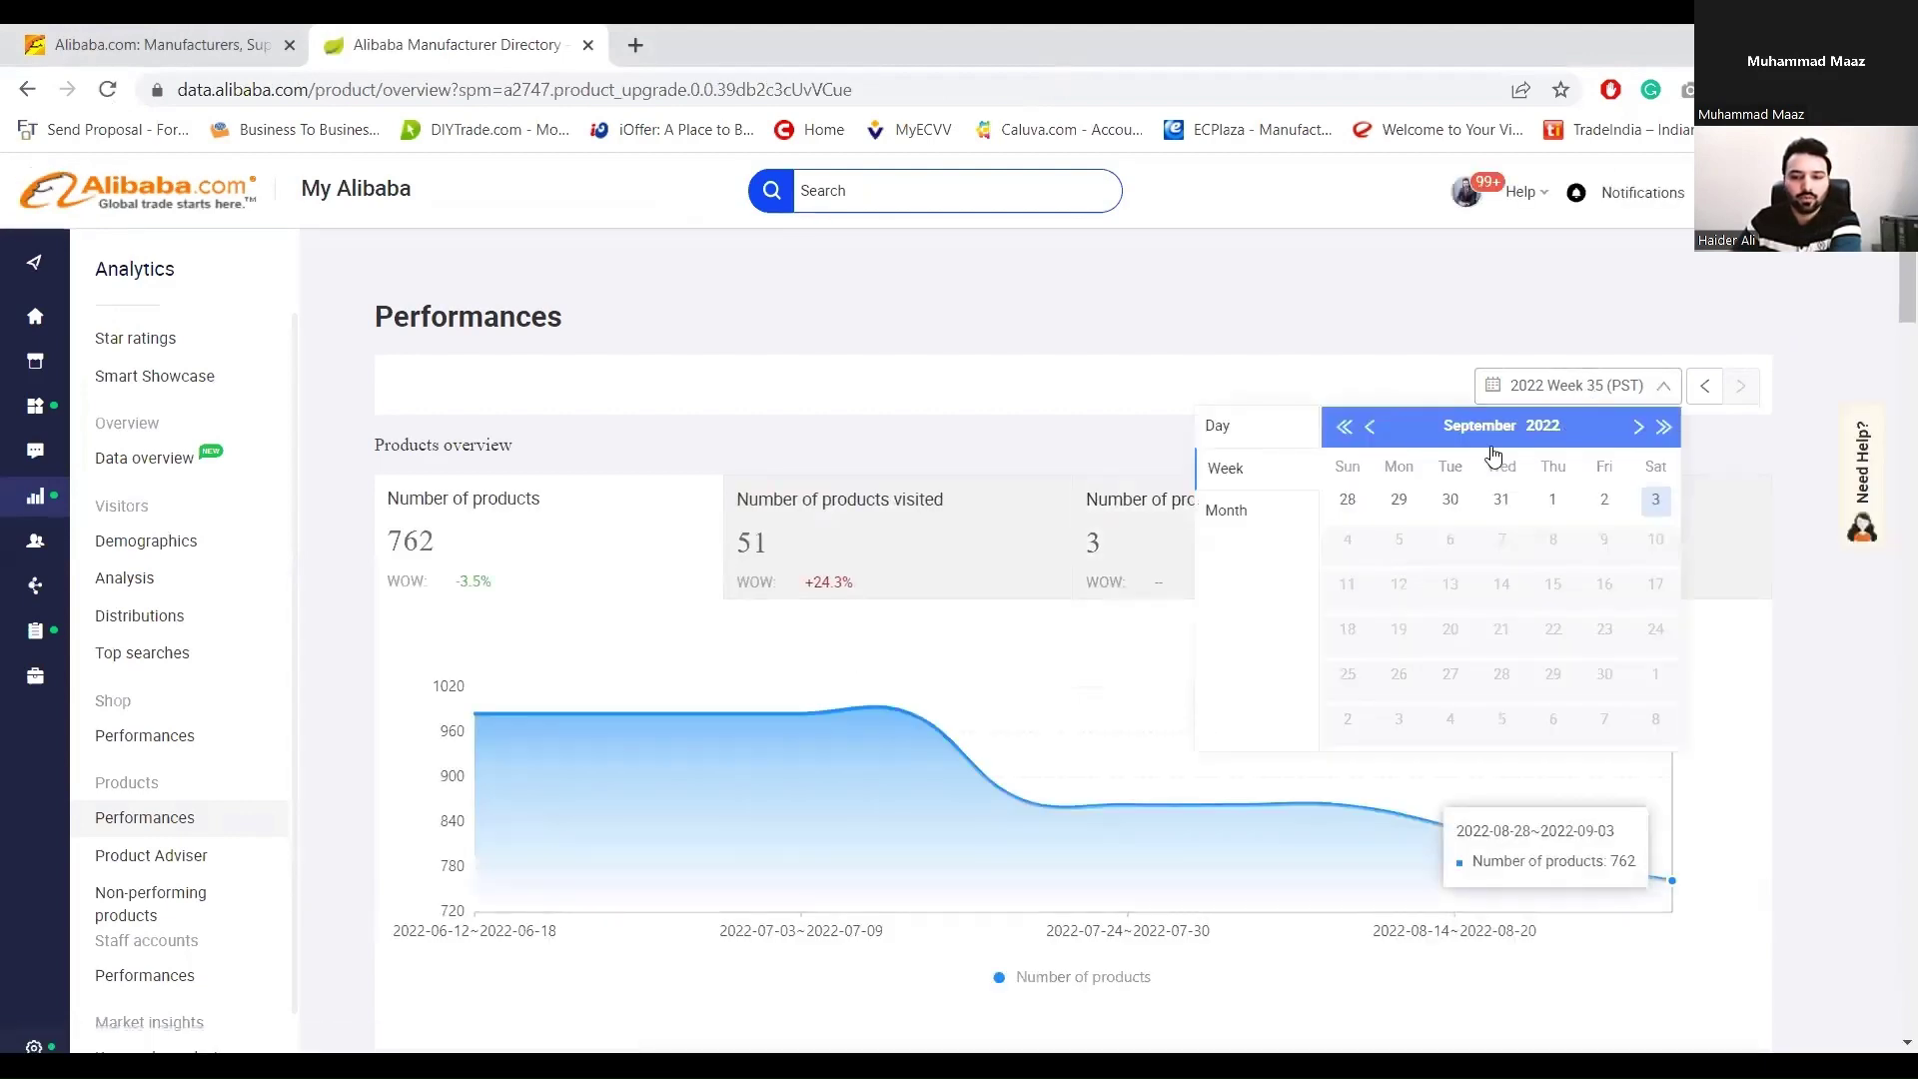
pyautogui.click(1254, 511)
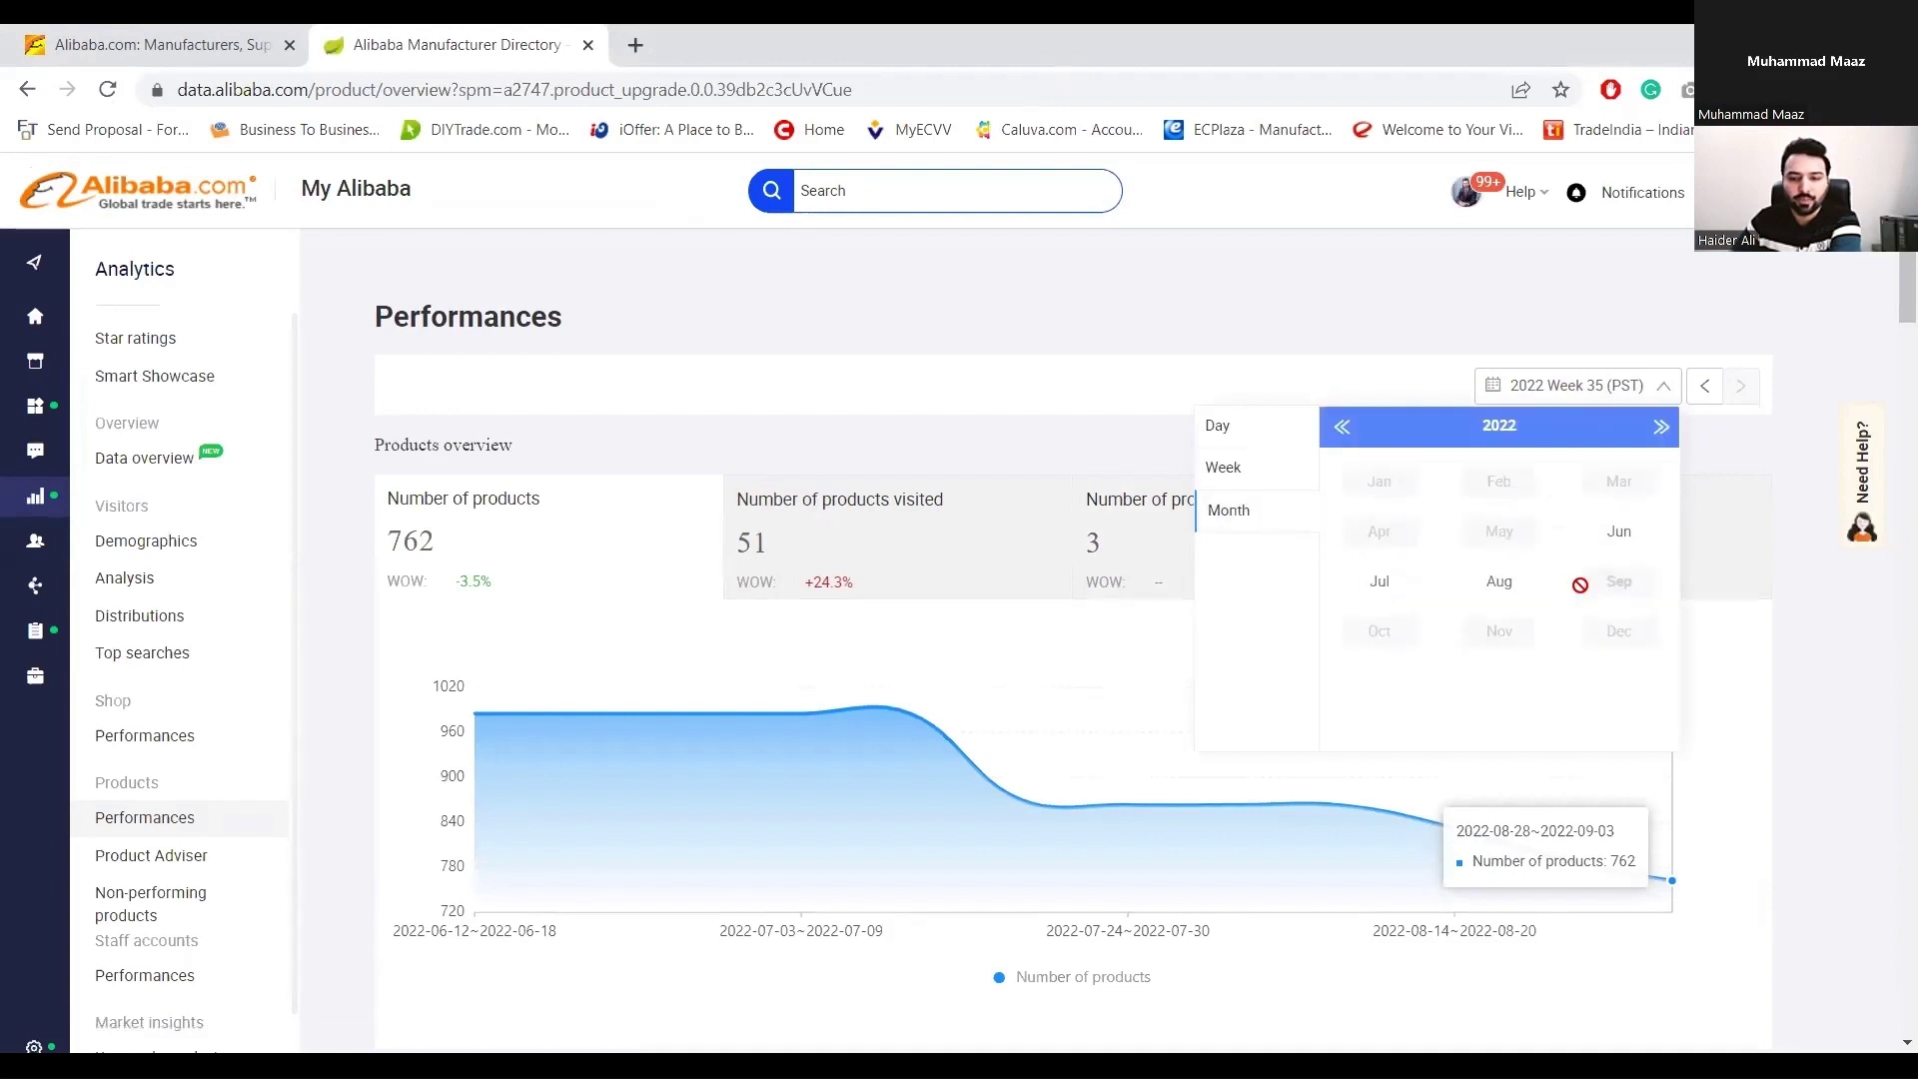
pyautogui.click(1497, 590)
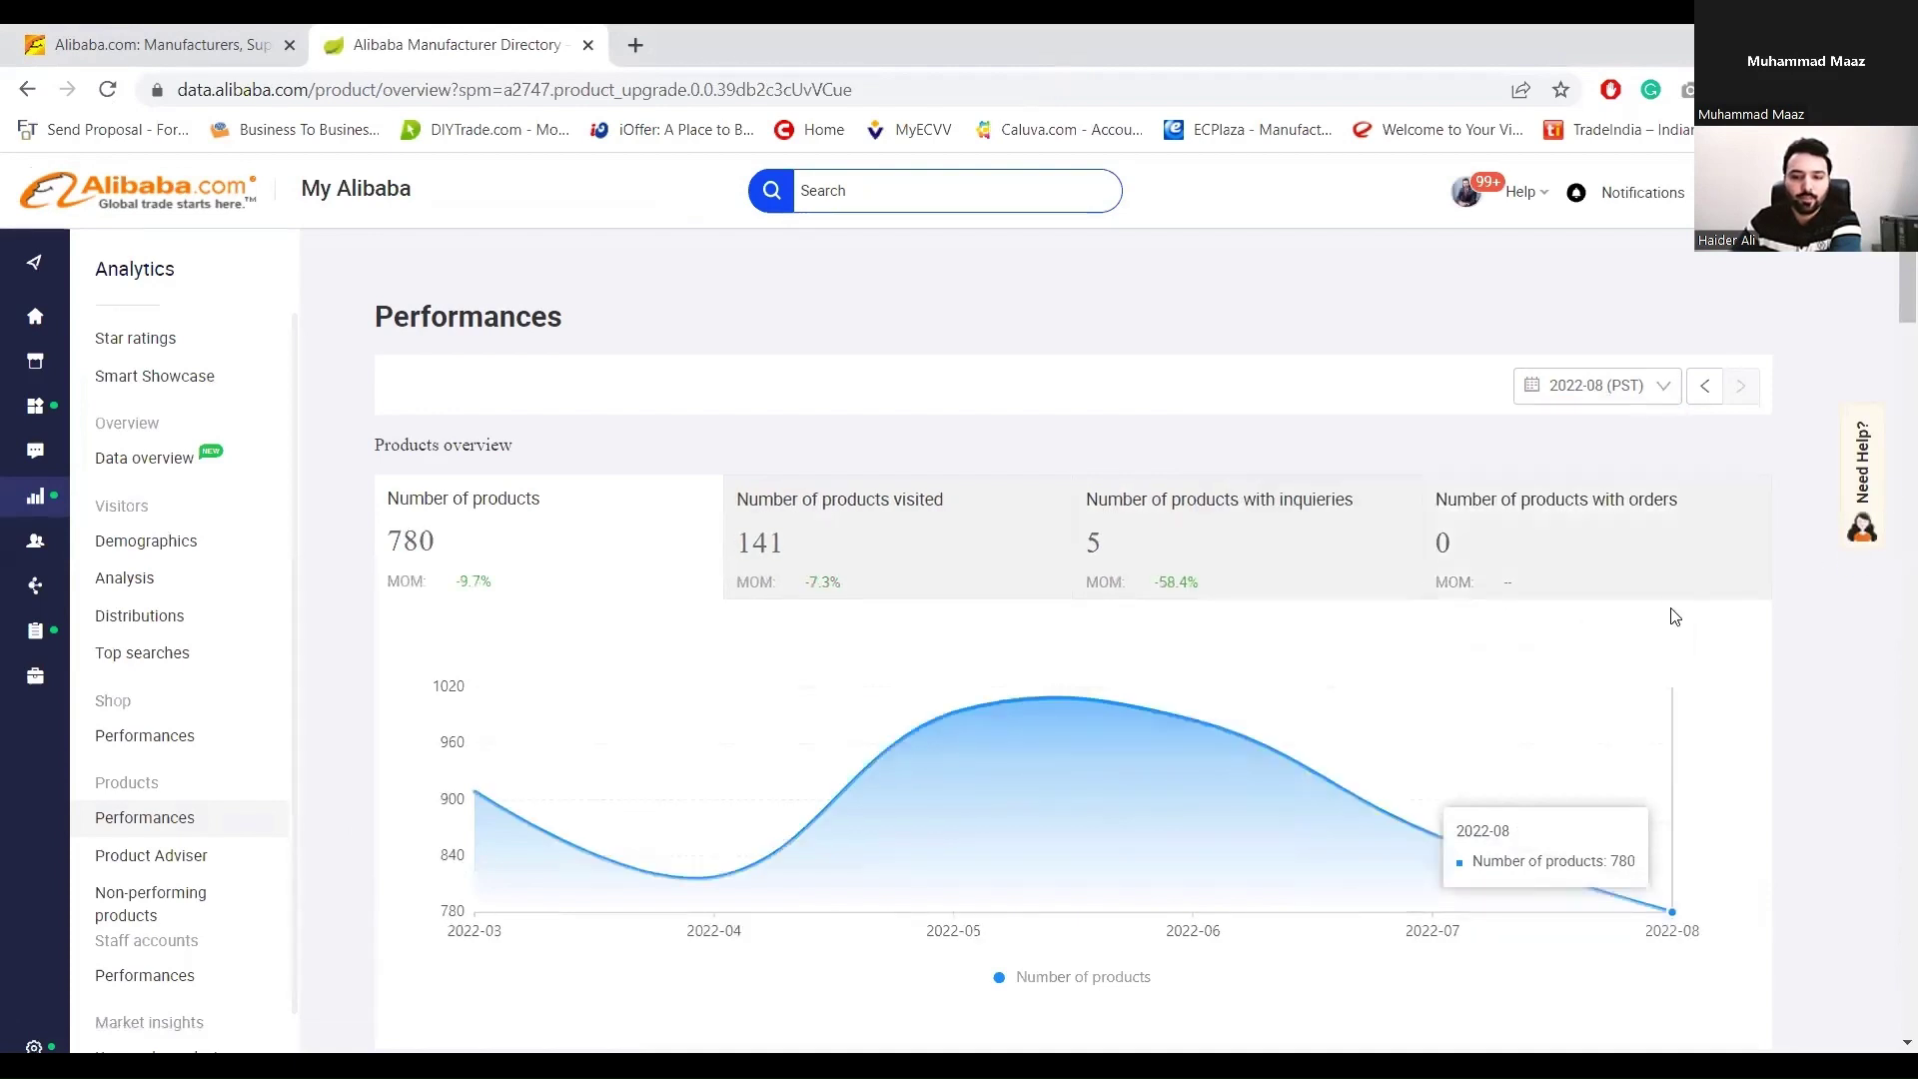
pyautogui.scroll(-1, 1673, 615)
pyautogui.scroll(-6, 1464, 664)
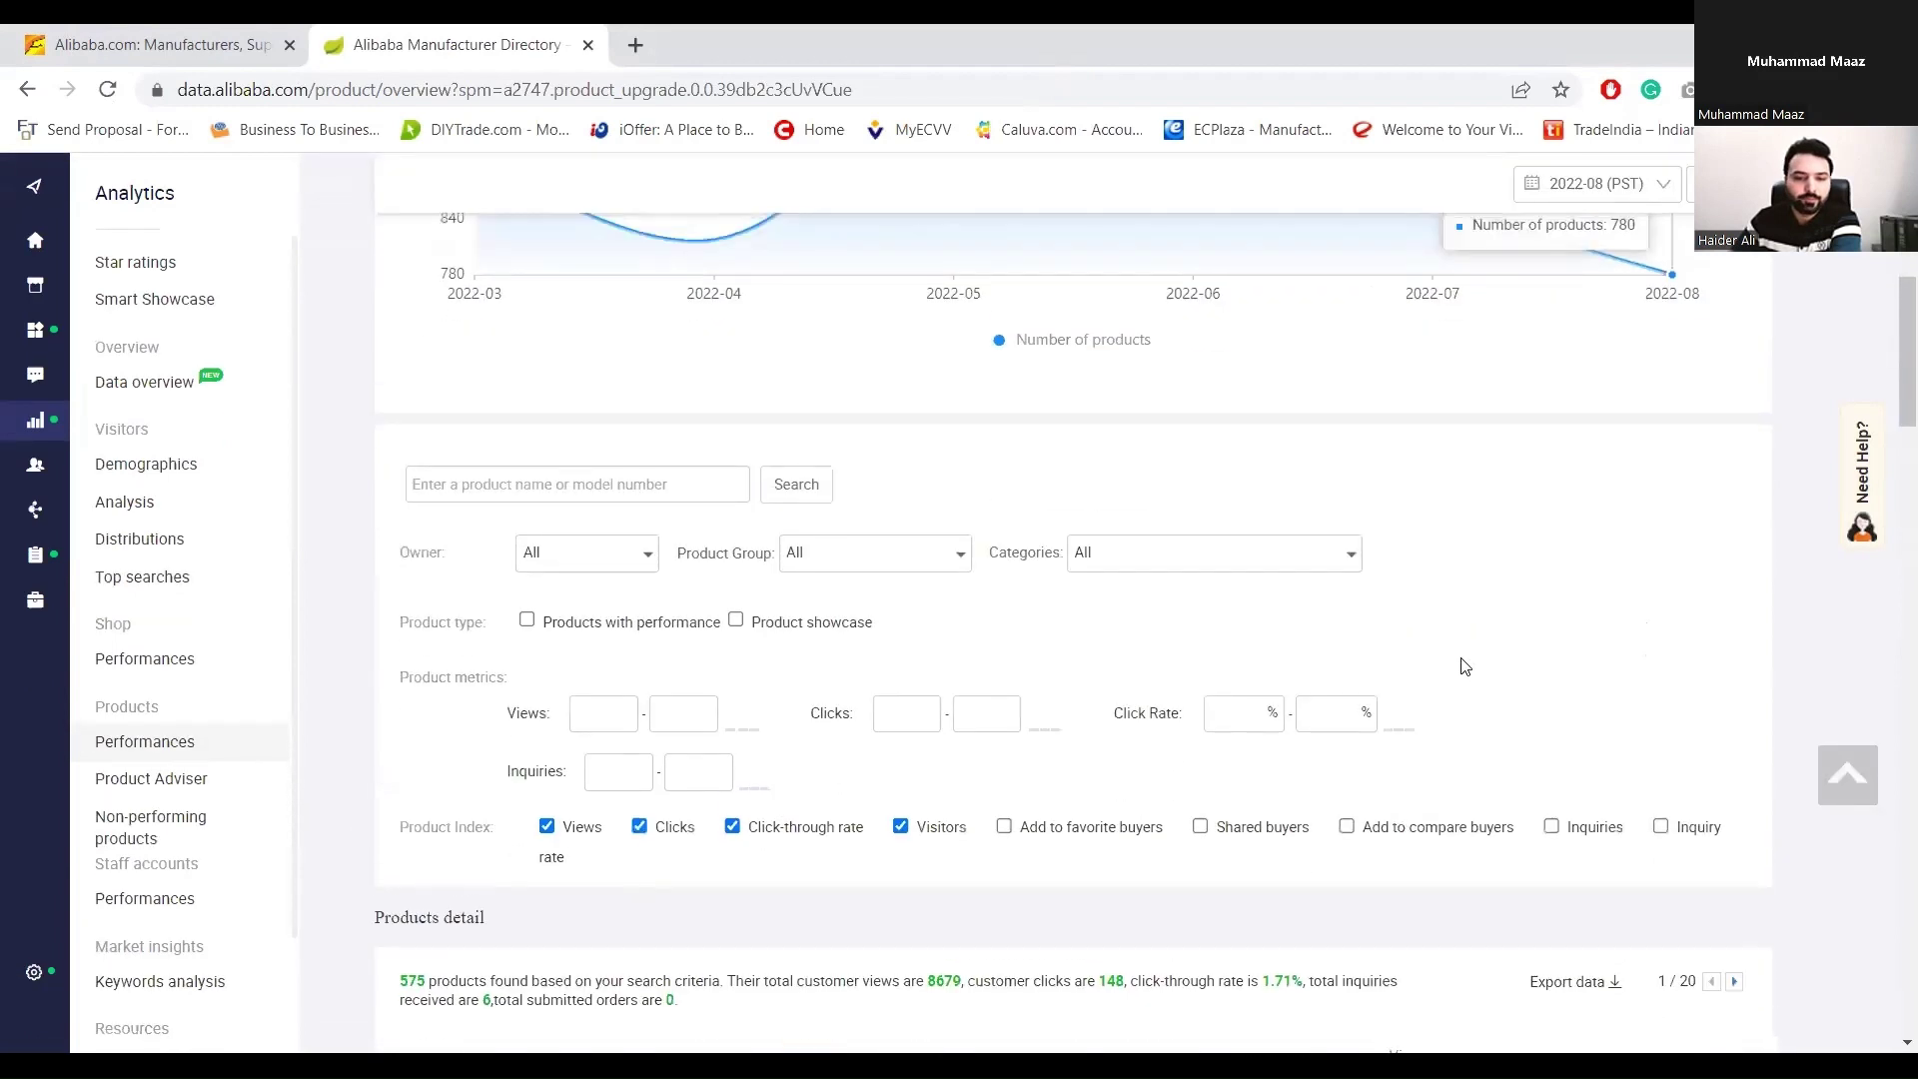
pyautogui.scroll(7, 1465, 666)
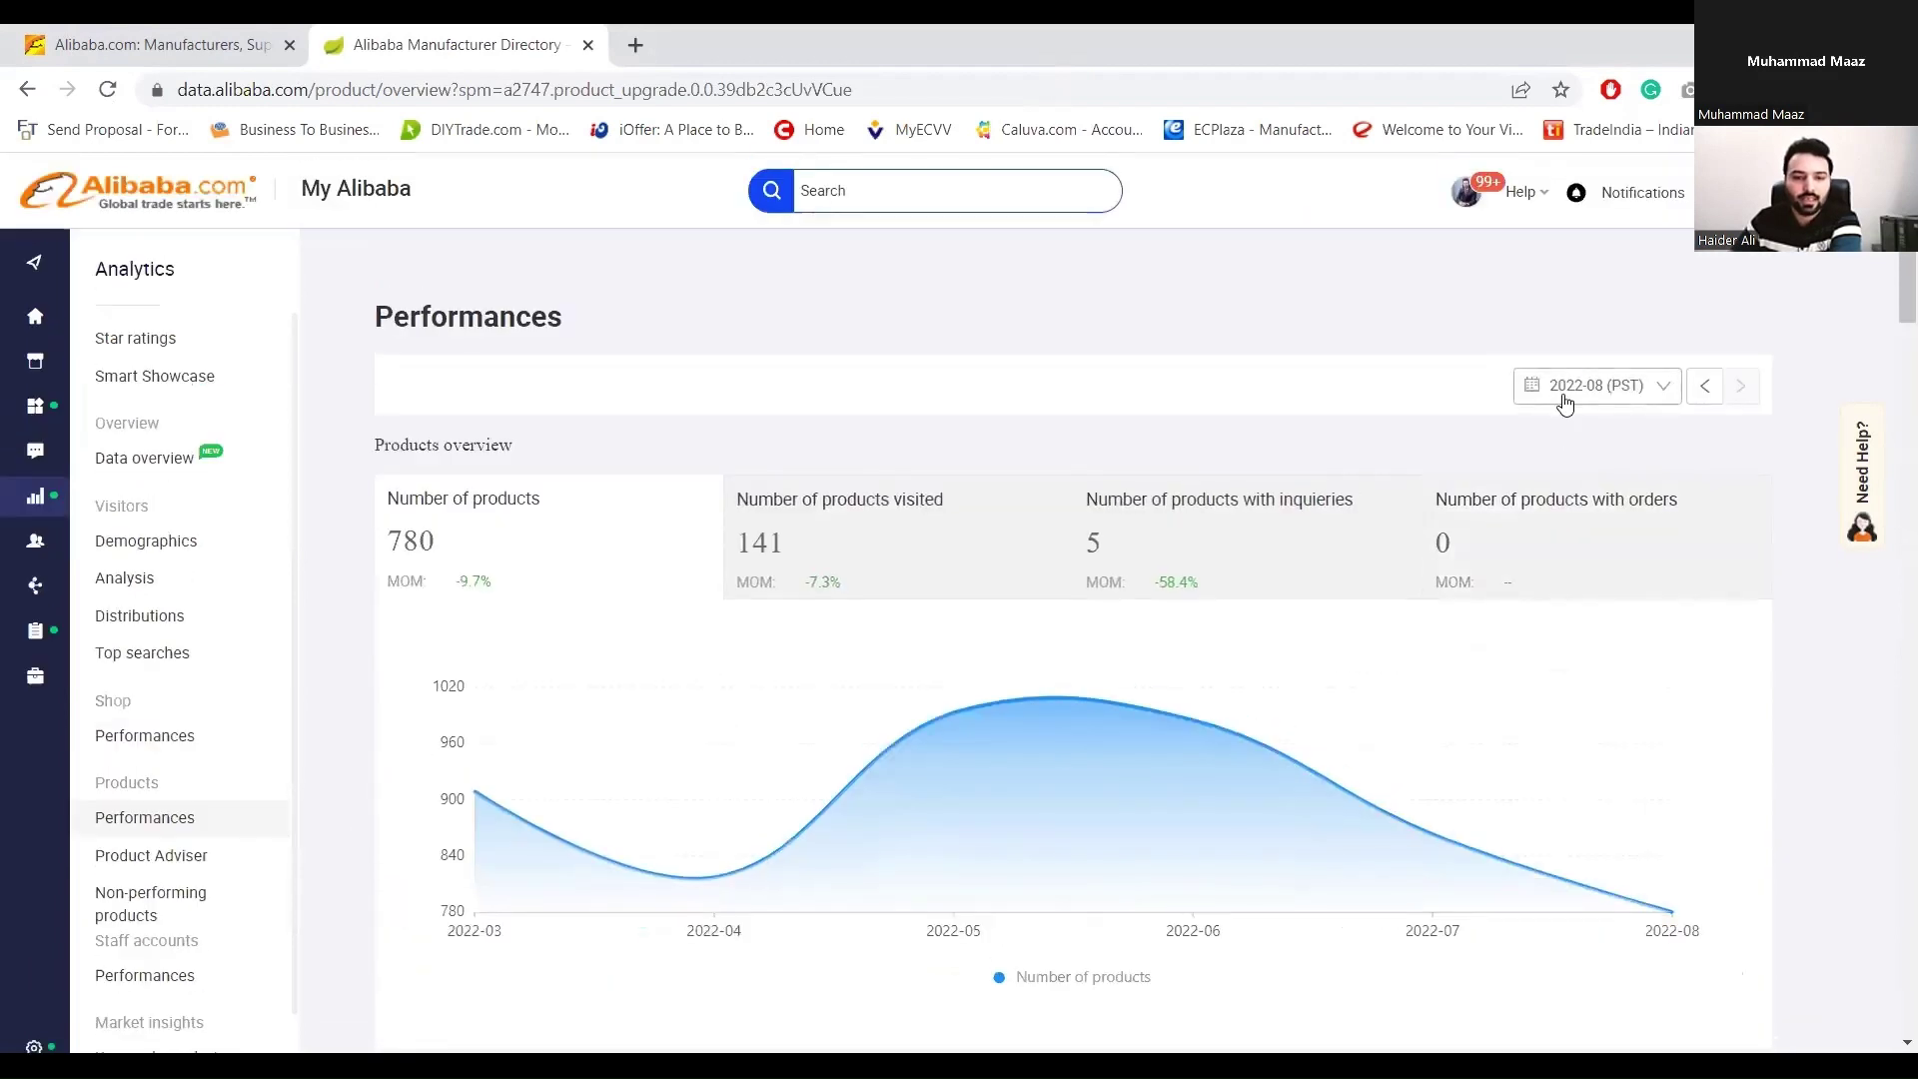
pyautogui.click(1575, 388)
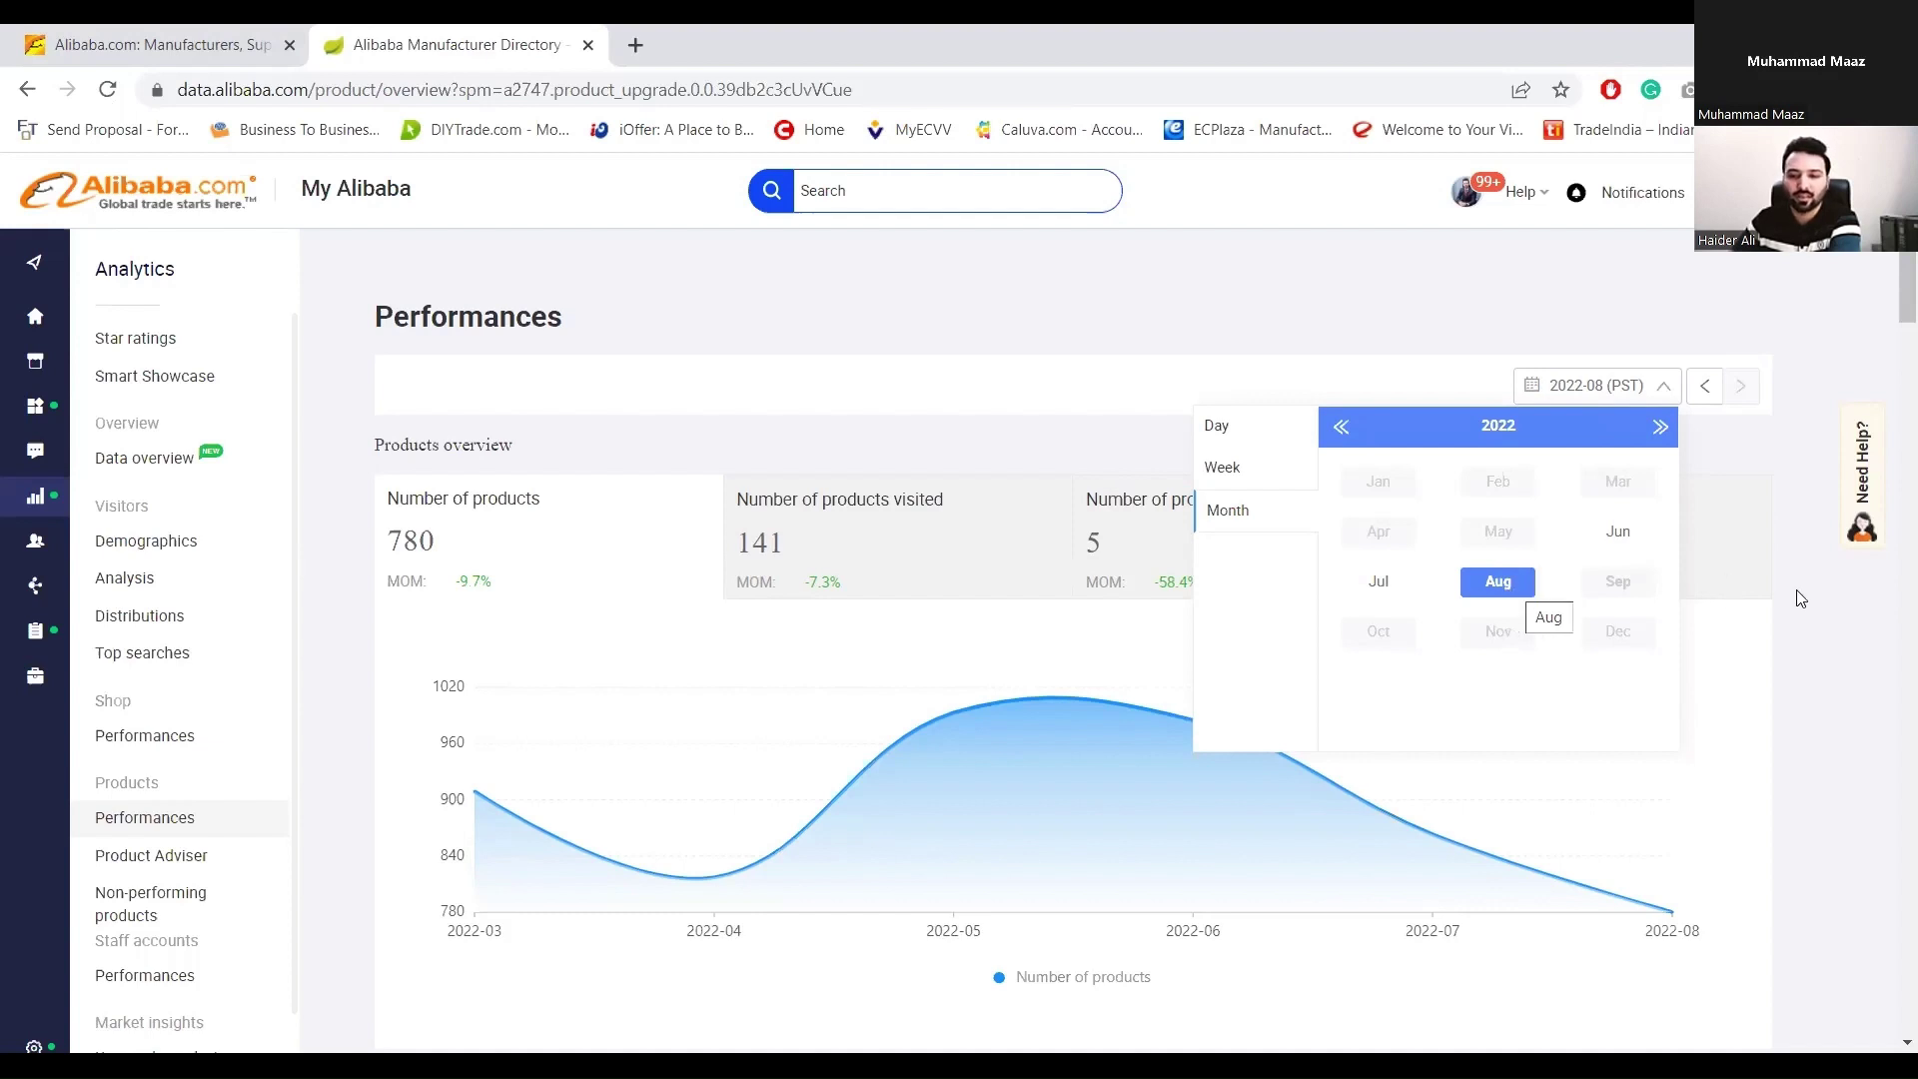
pyautogui.click(1778, 614)
# - Filter the product list by product type to show only products with performance
pyautogui.scroll(-6, 1228, 617)
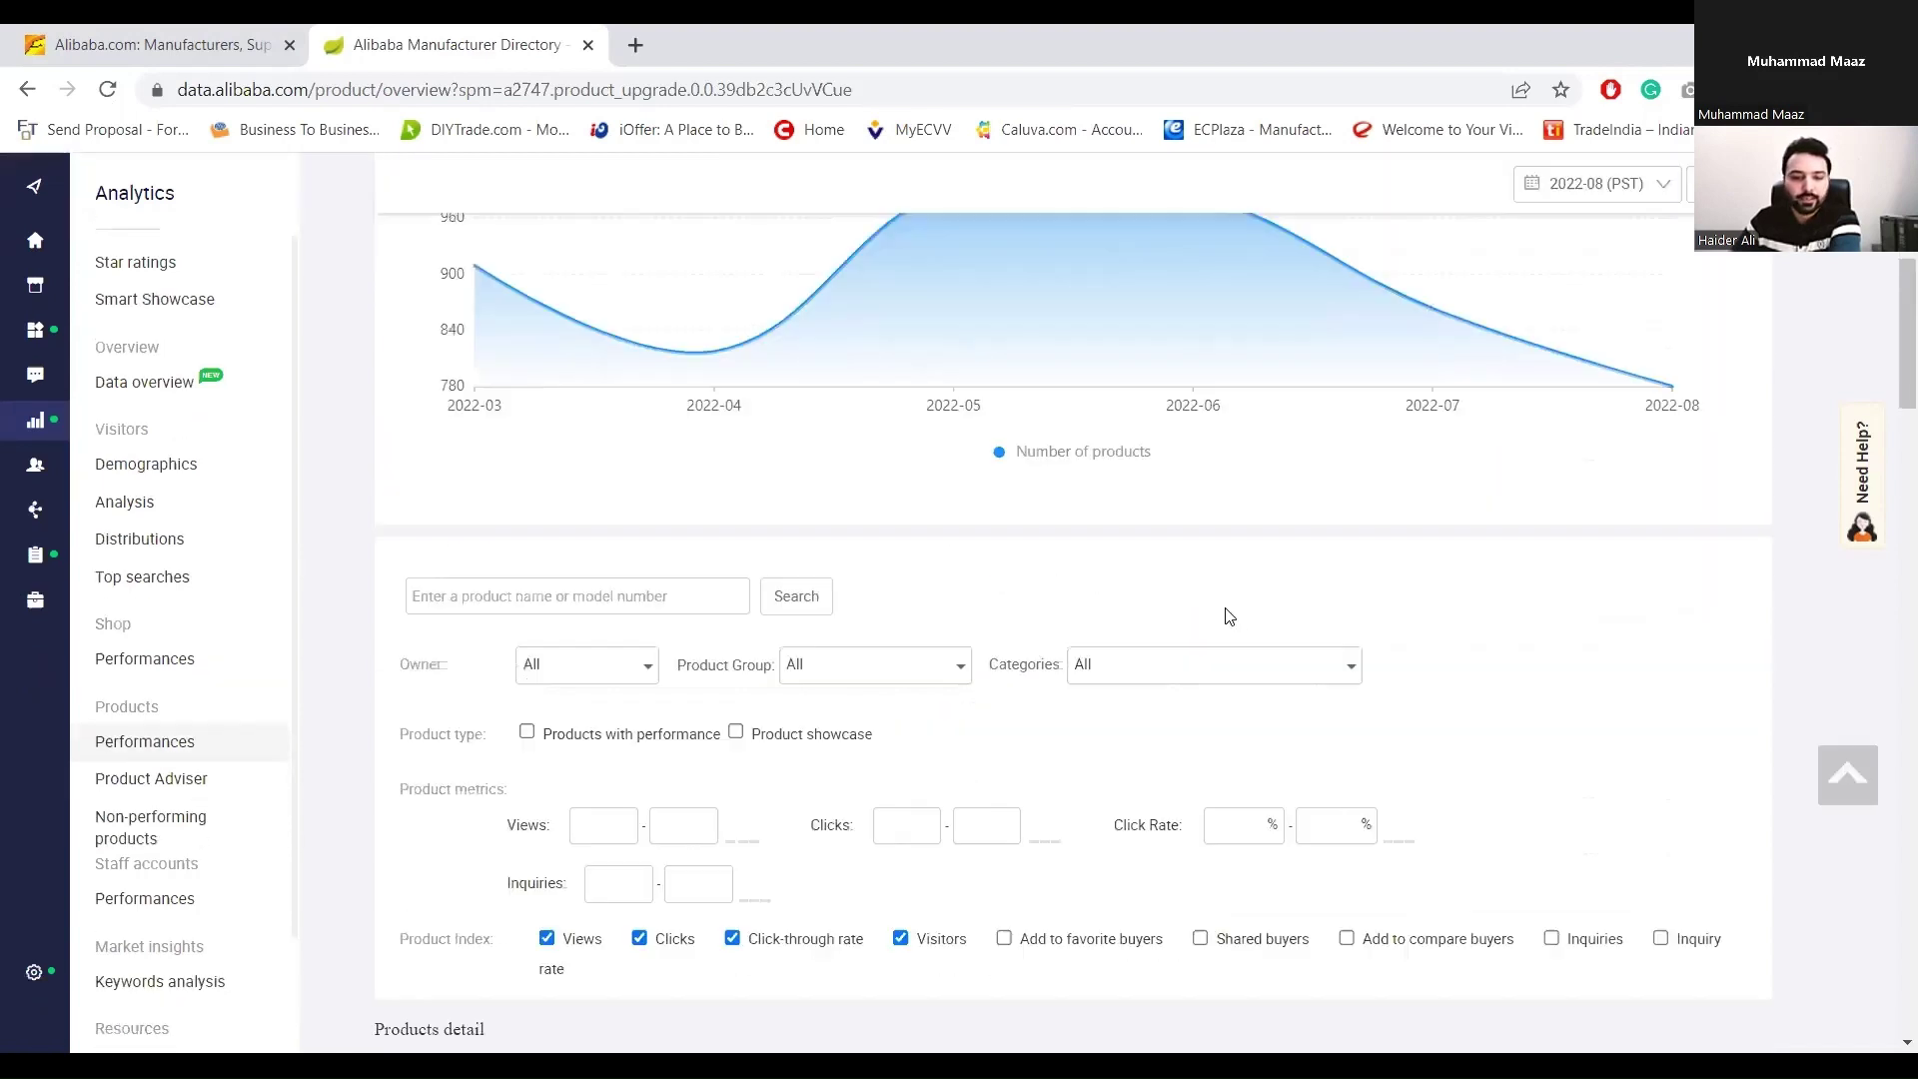
pyautogui.scroll(-1, 965, 636)
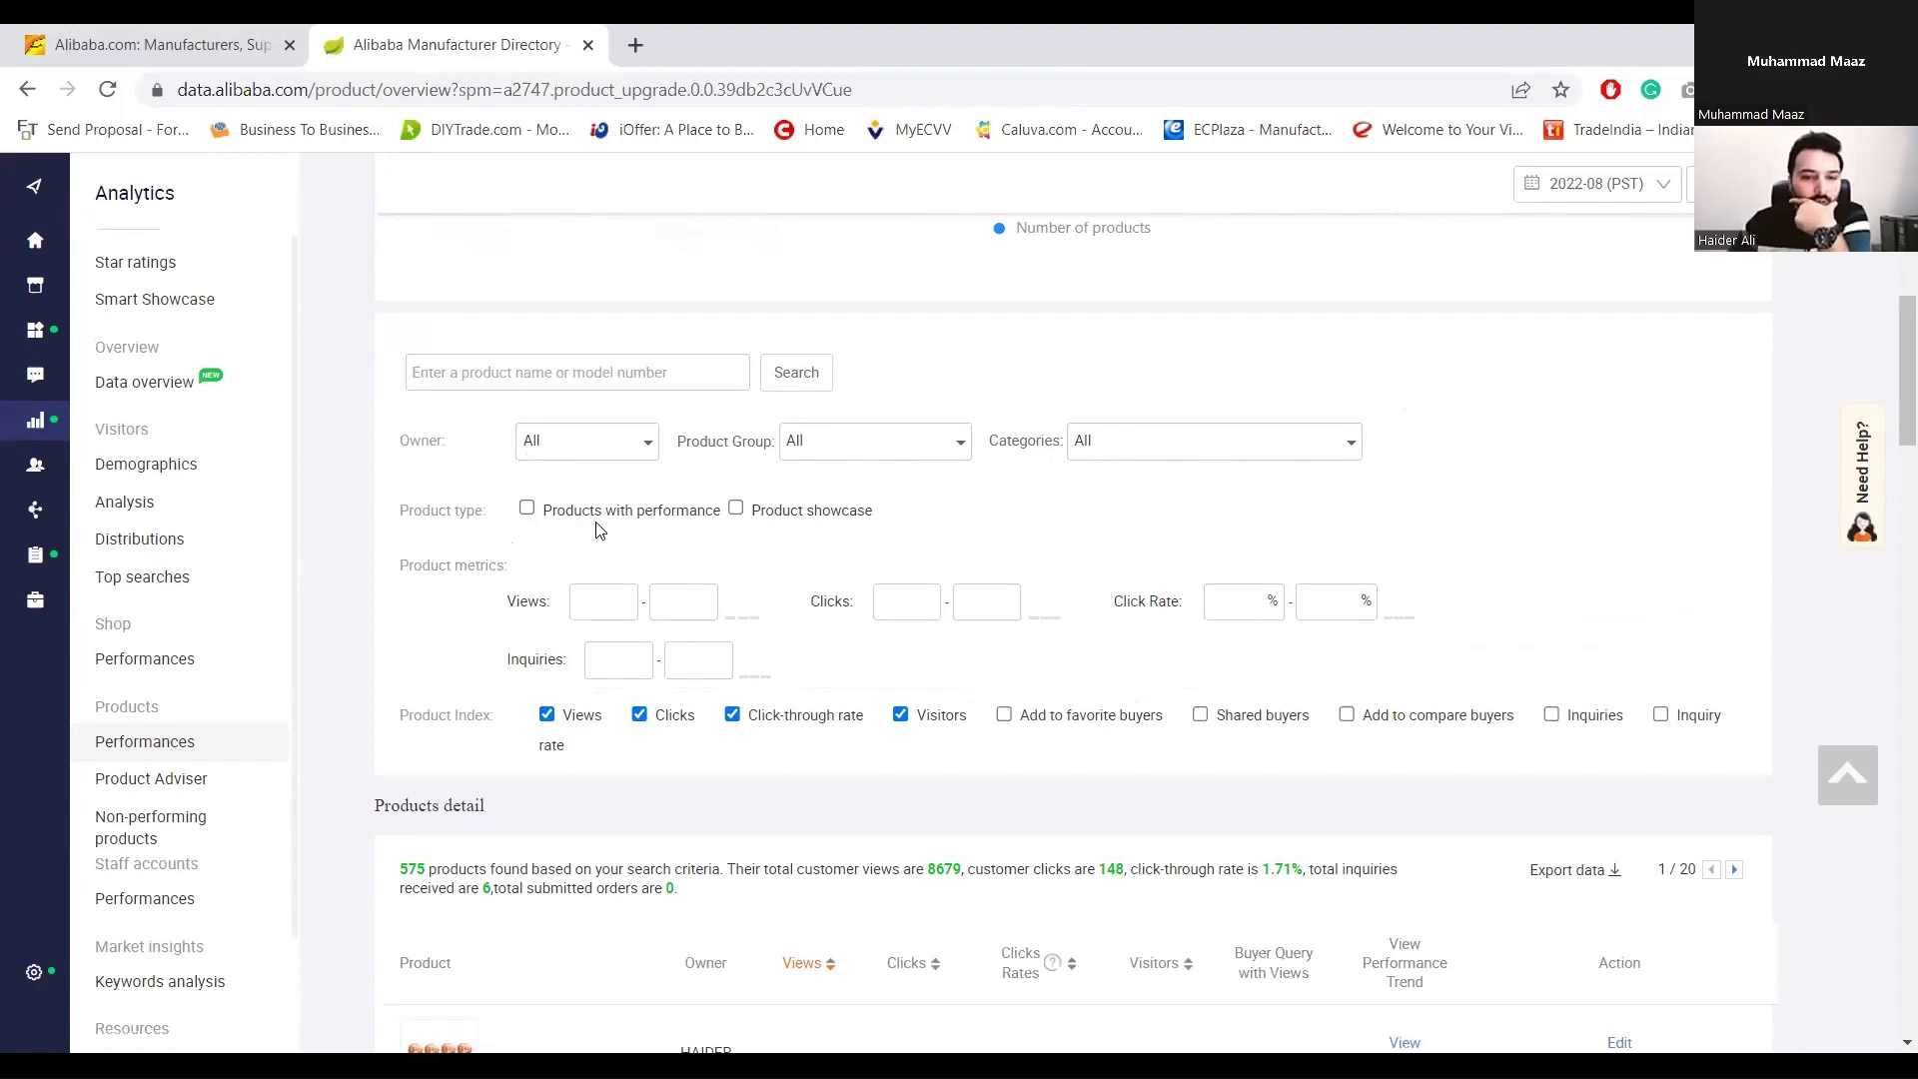
pyautogui.click(527, 509)
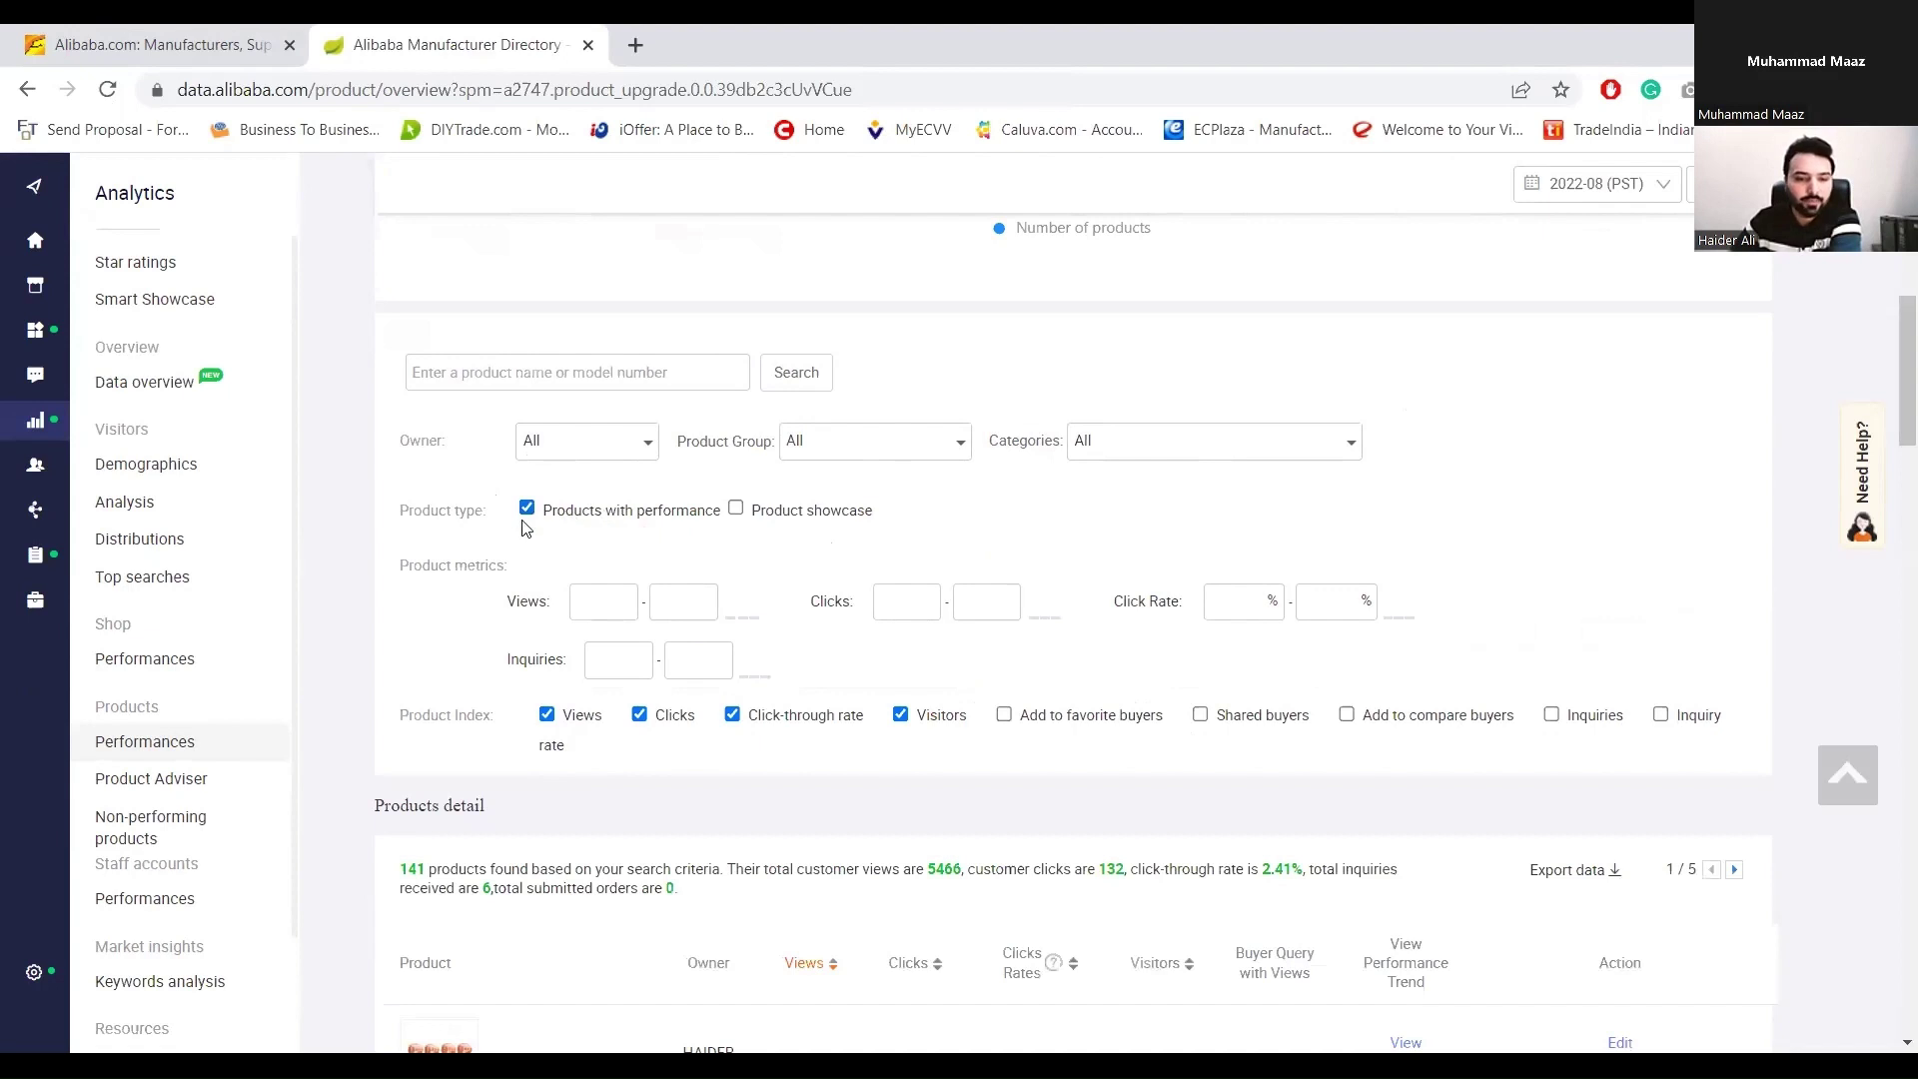
# - Add Inquiries to the product index metrics shown in the products detail table, keeping Views enabled
pyautogui.scroll(-1, 614, 702)
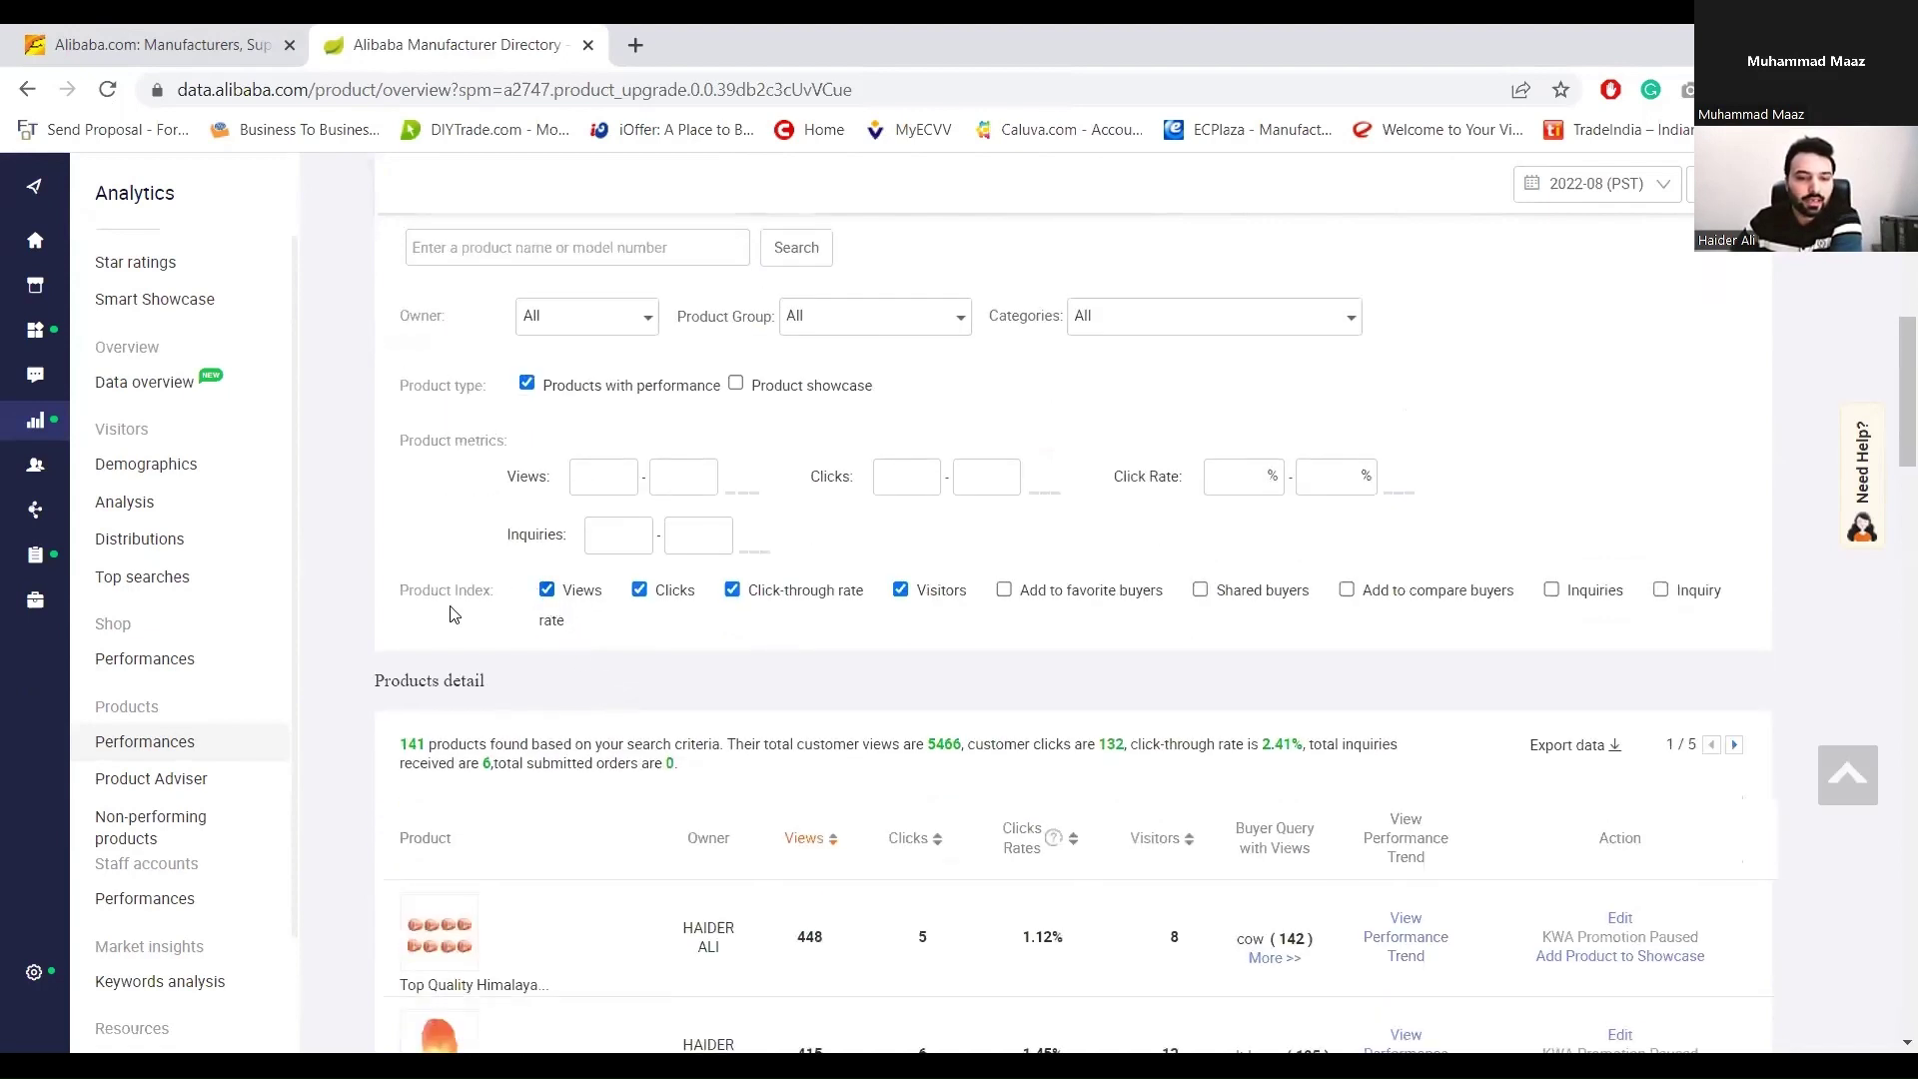
pyautogui.click(547, 592)
pyautogui.click(547, 591)
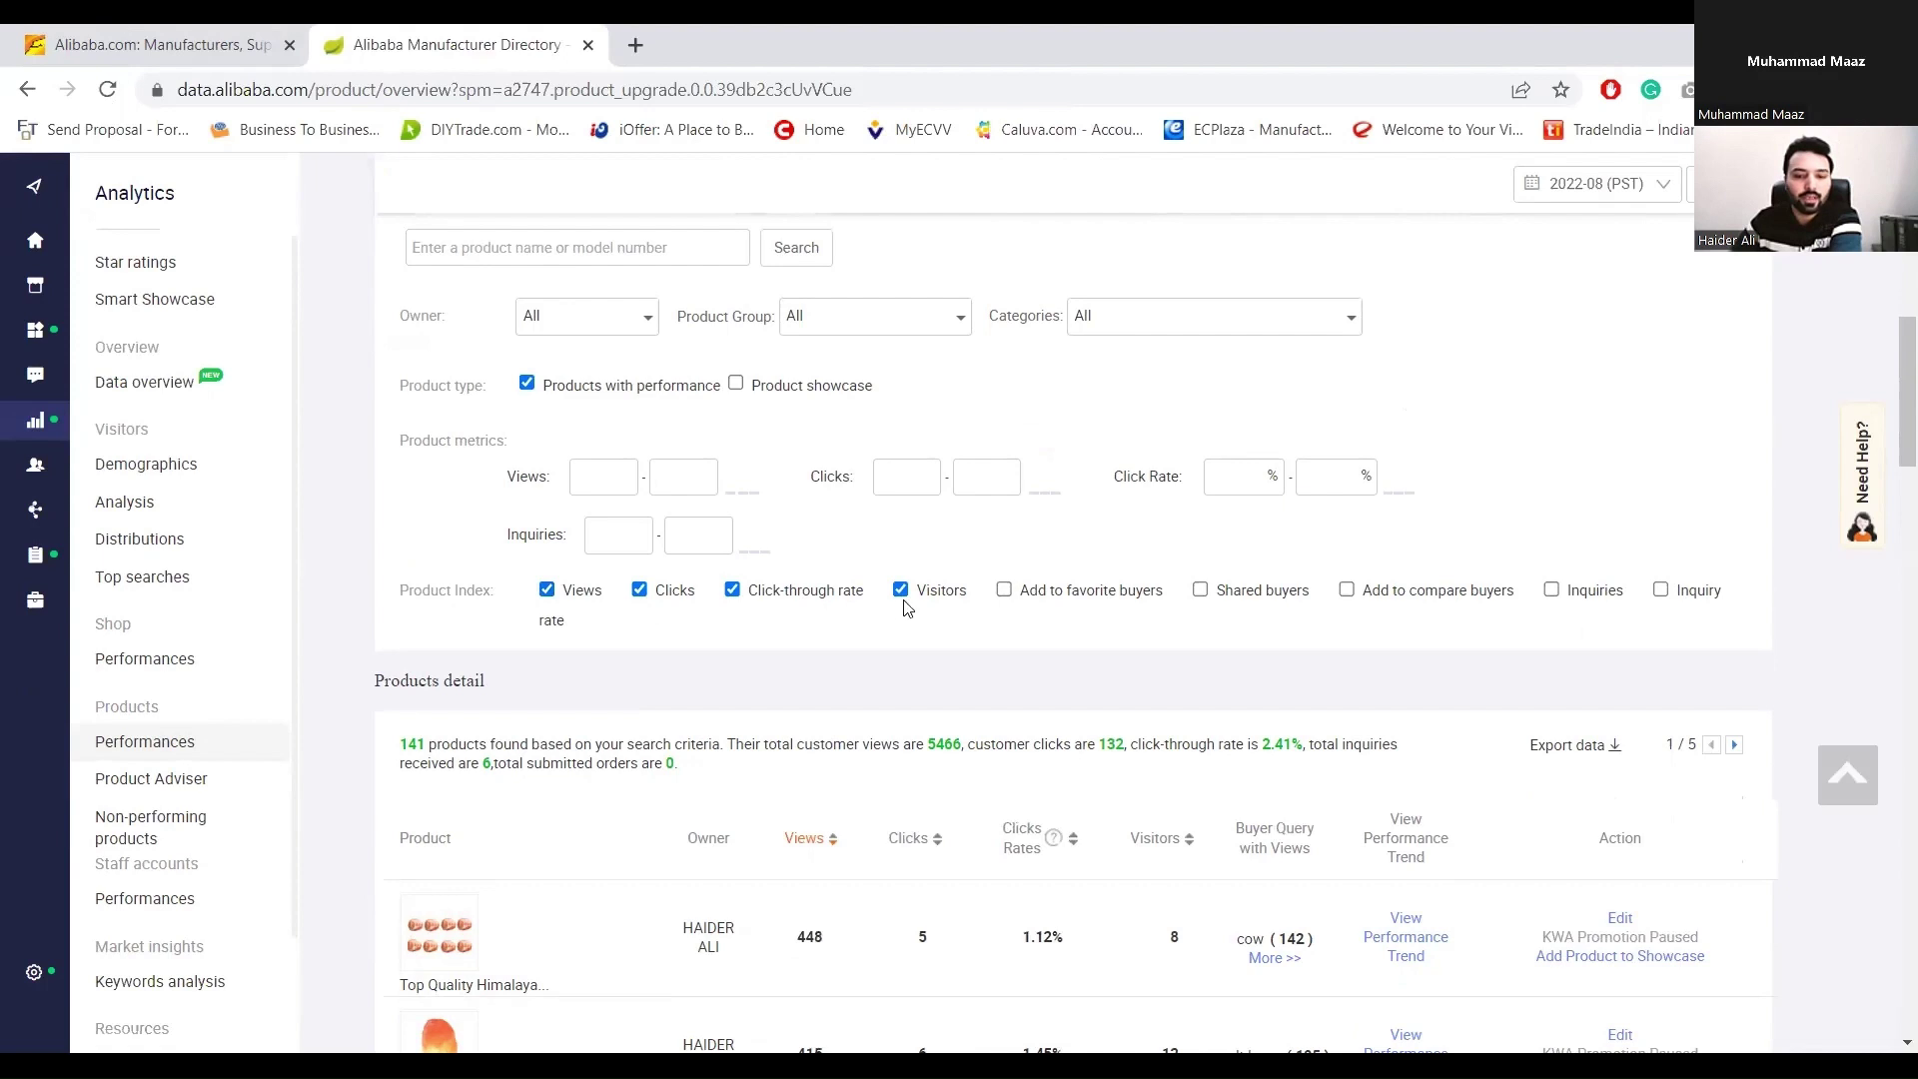
pyautogui.click(1552, 592)
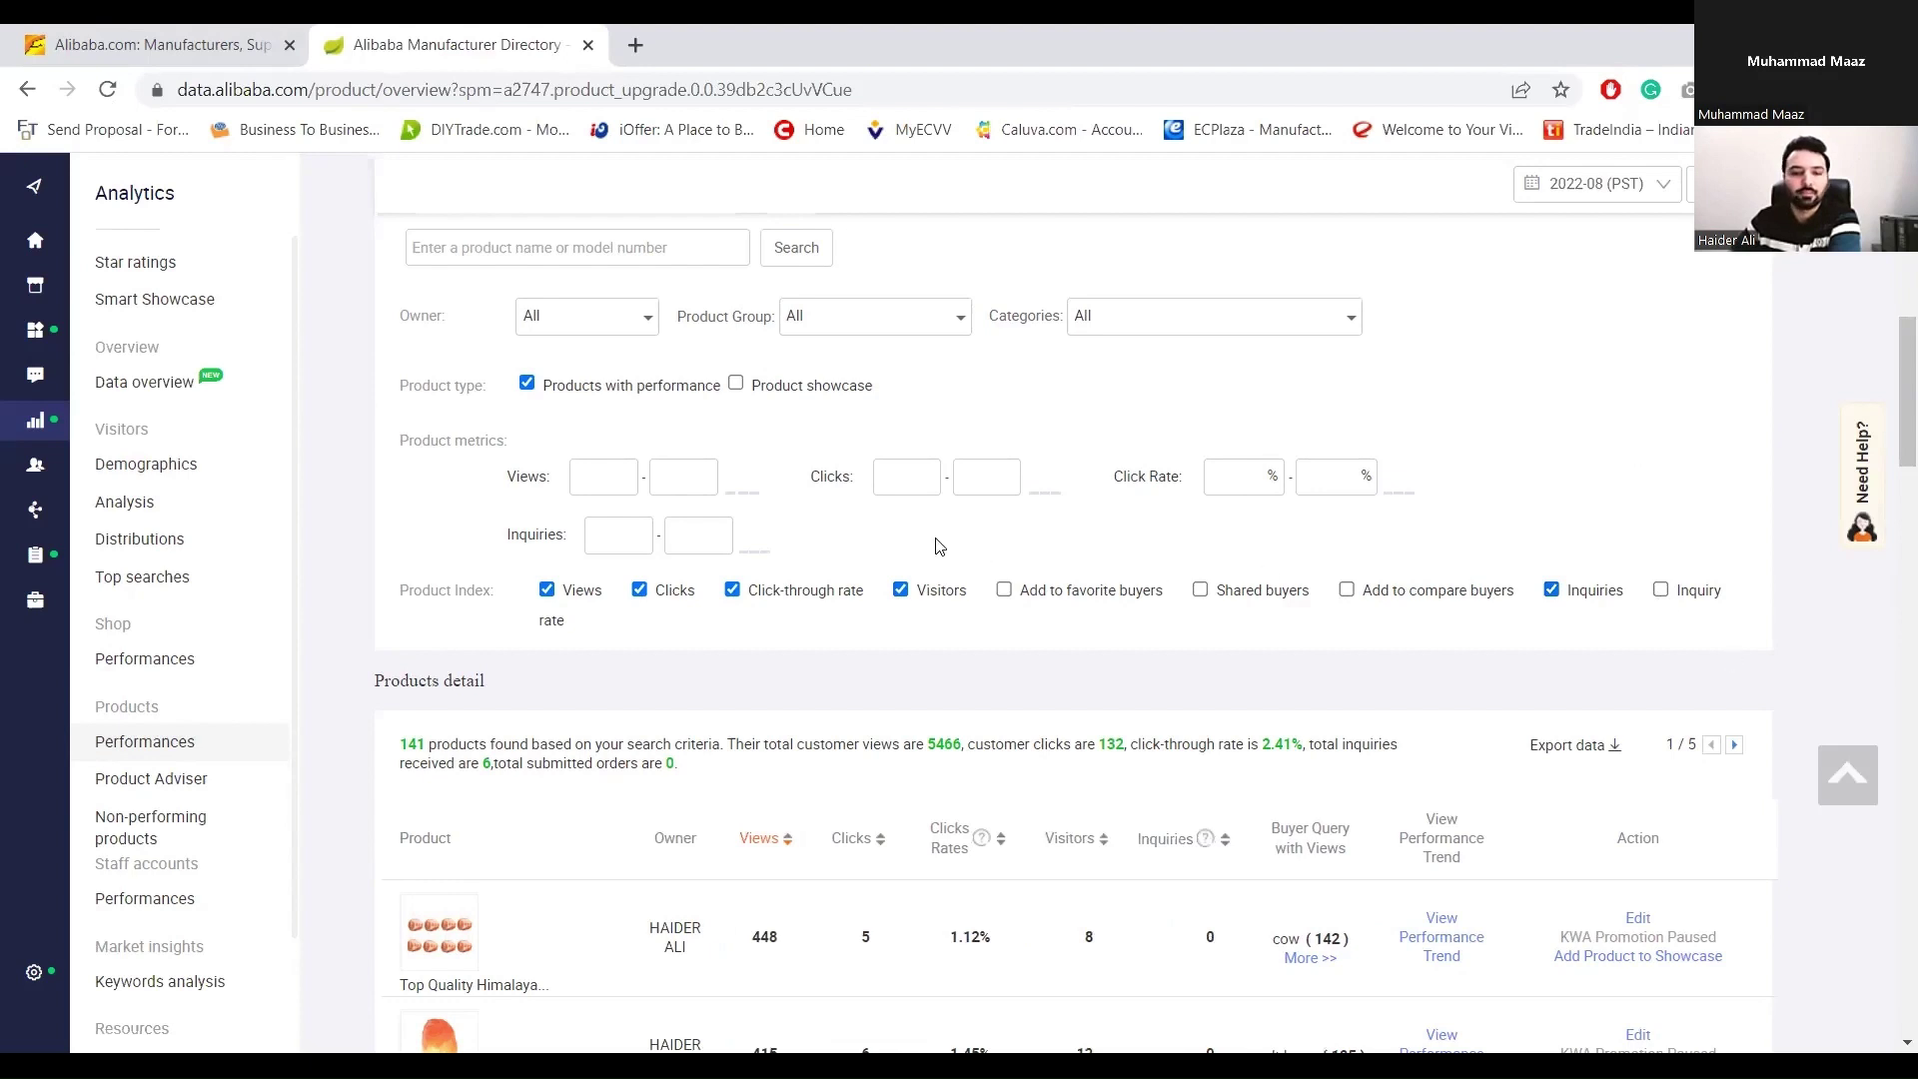
pyautogui.click(1552, 591)
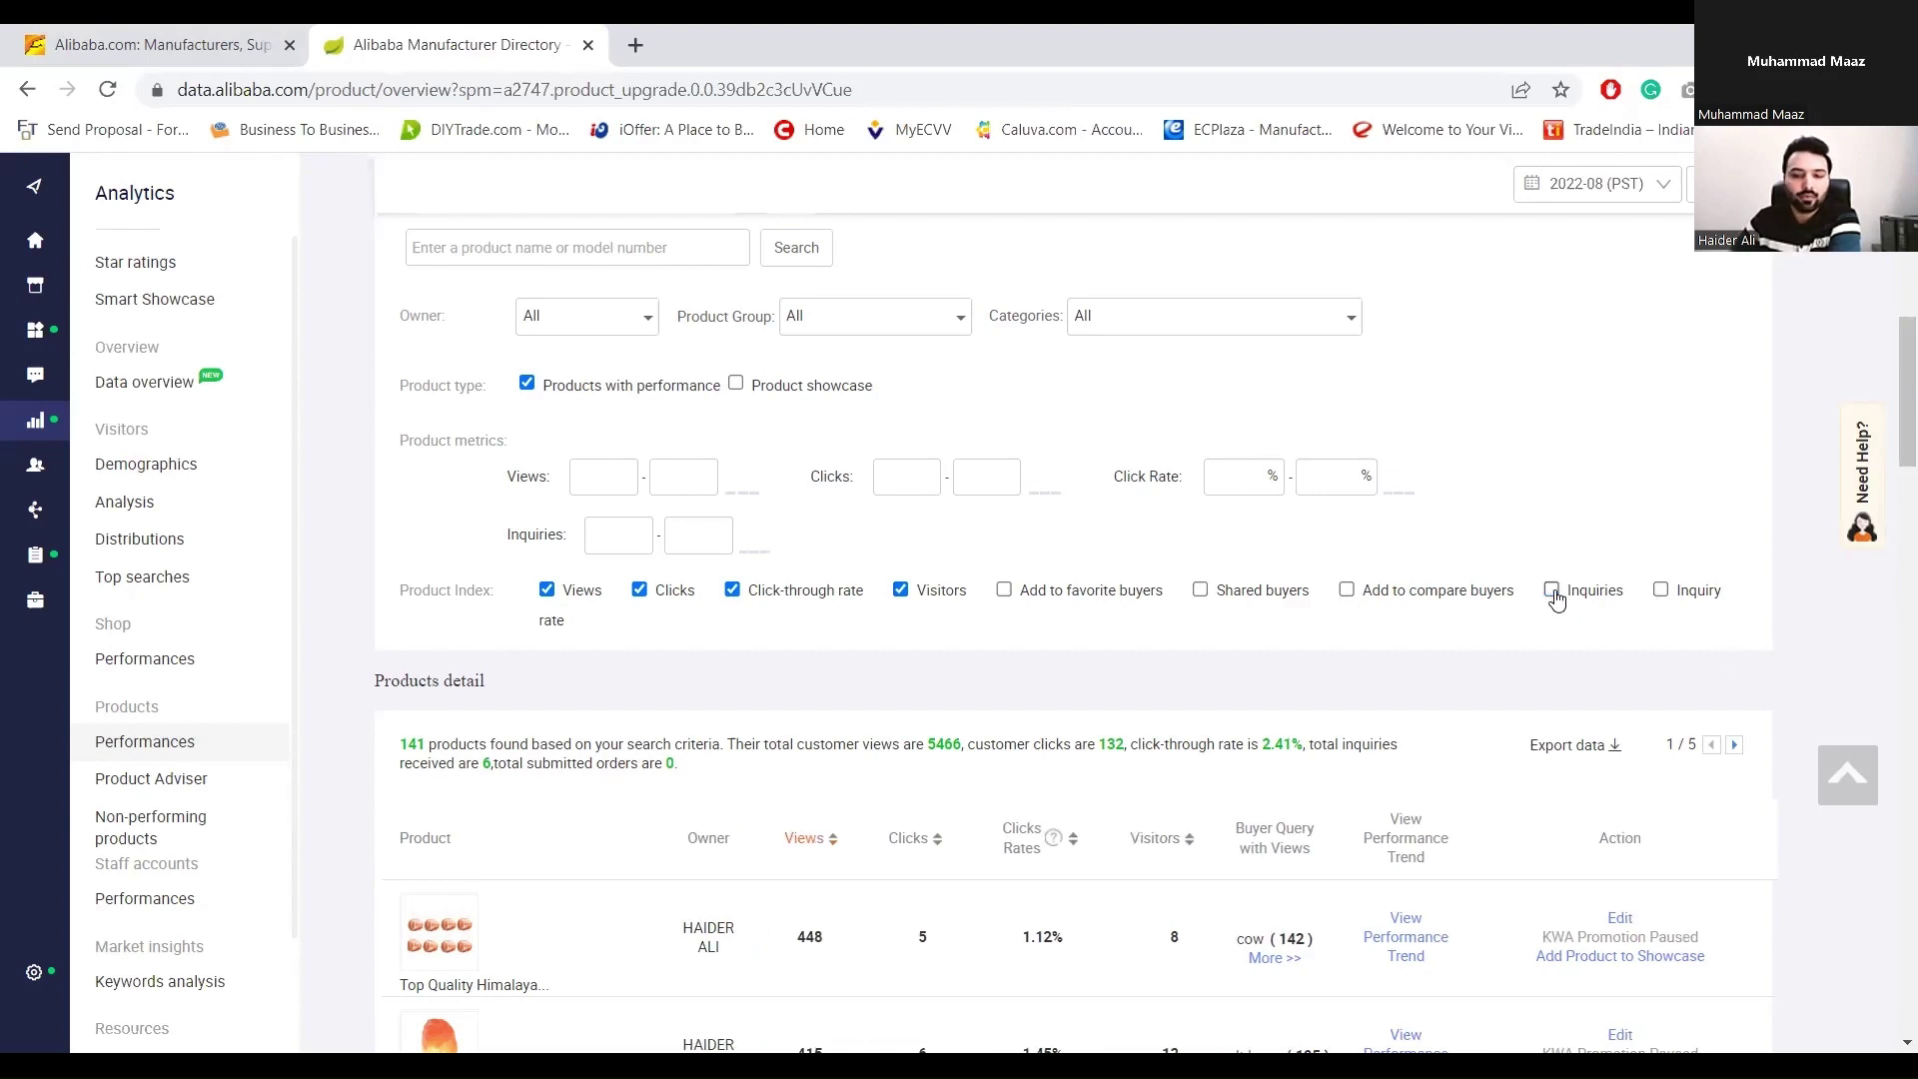
pyautogui.click(1551, 590)
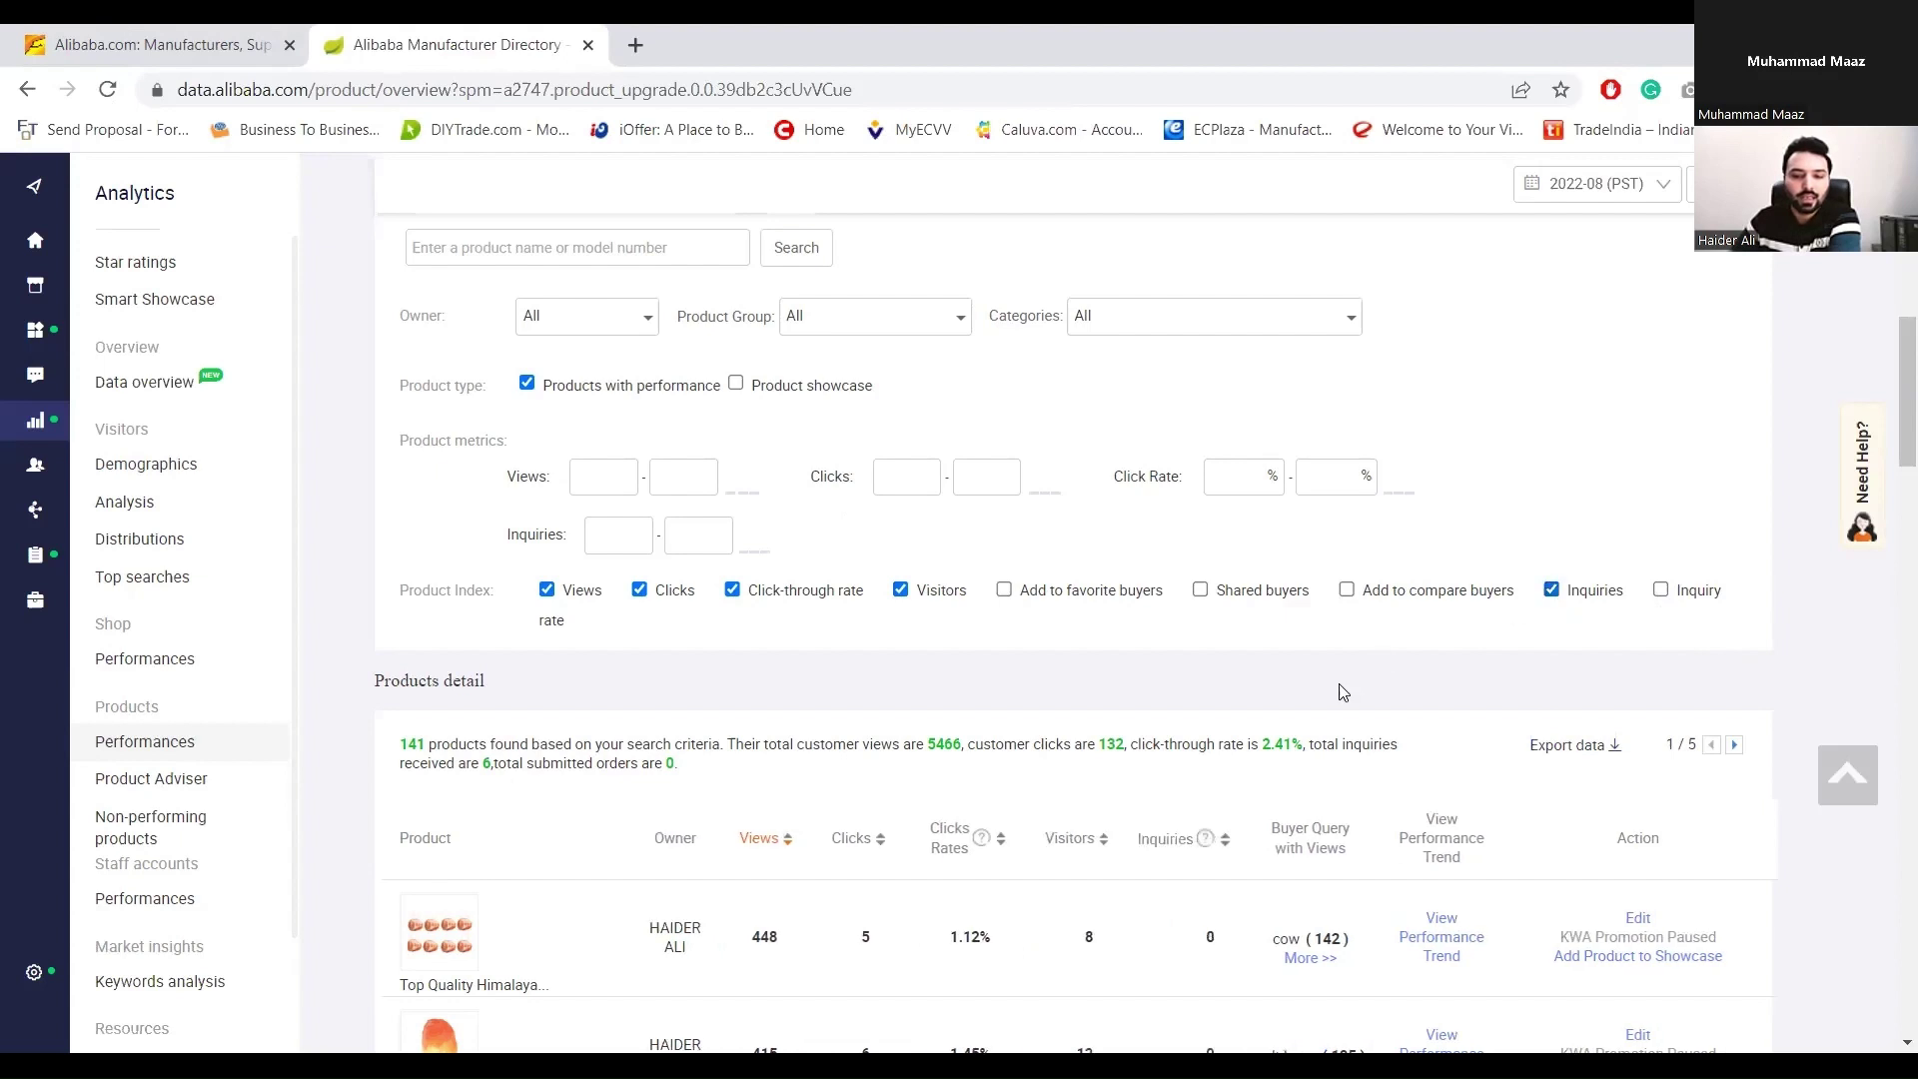
# - Examine the full list of buyer query keywords for the Top Quality Himalayan animal licking salt product, and close it
pyautogui.scroll(-3, 1343, 691)
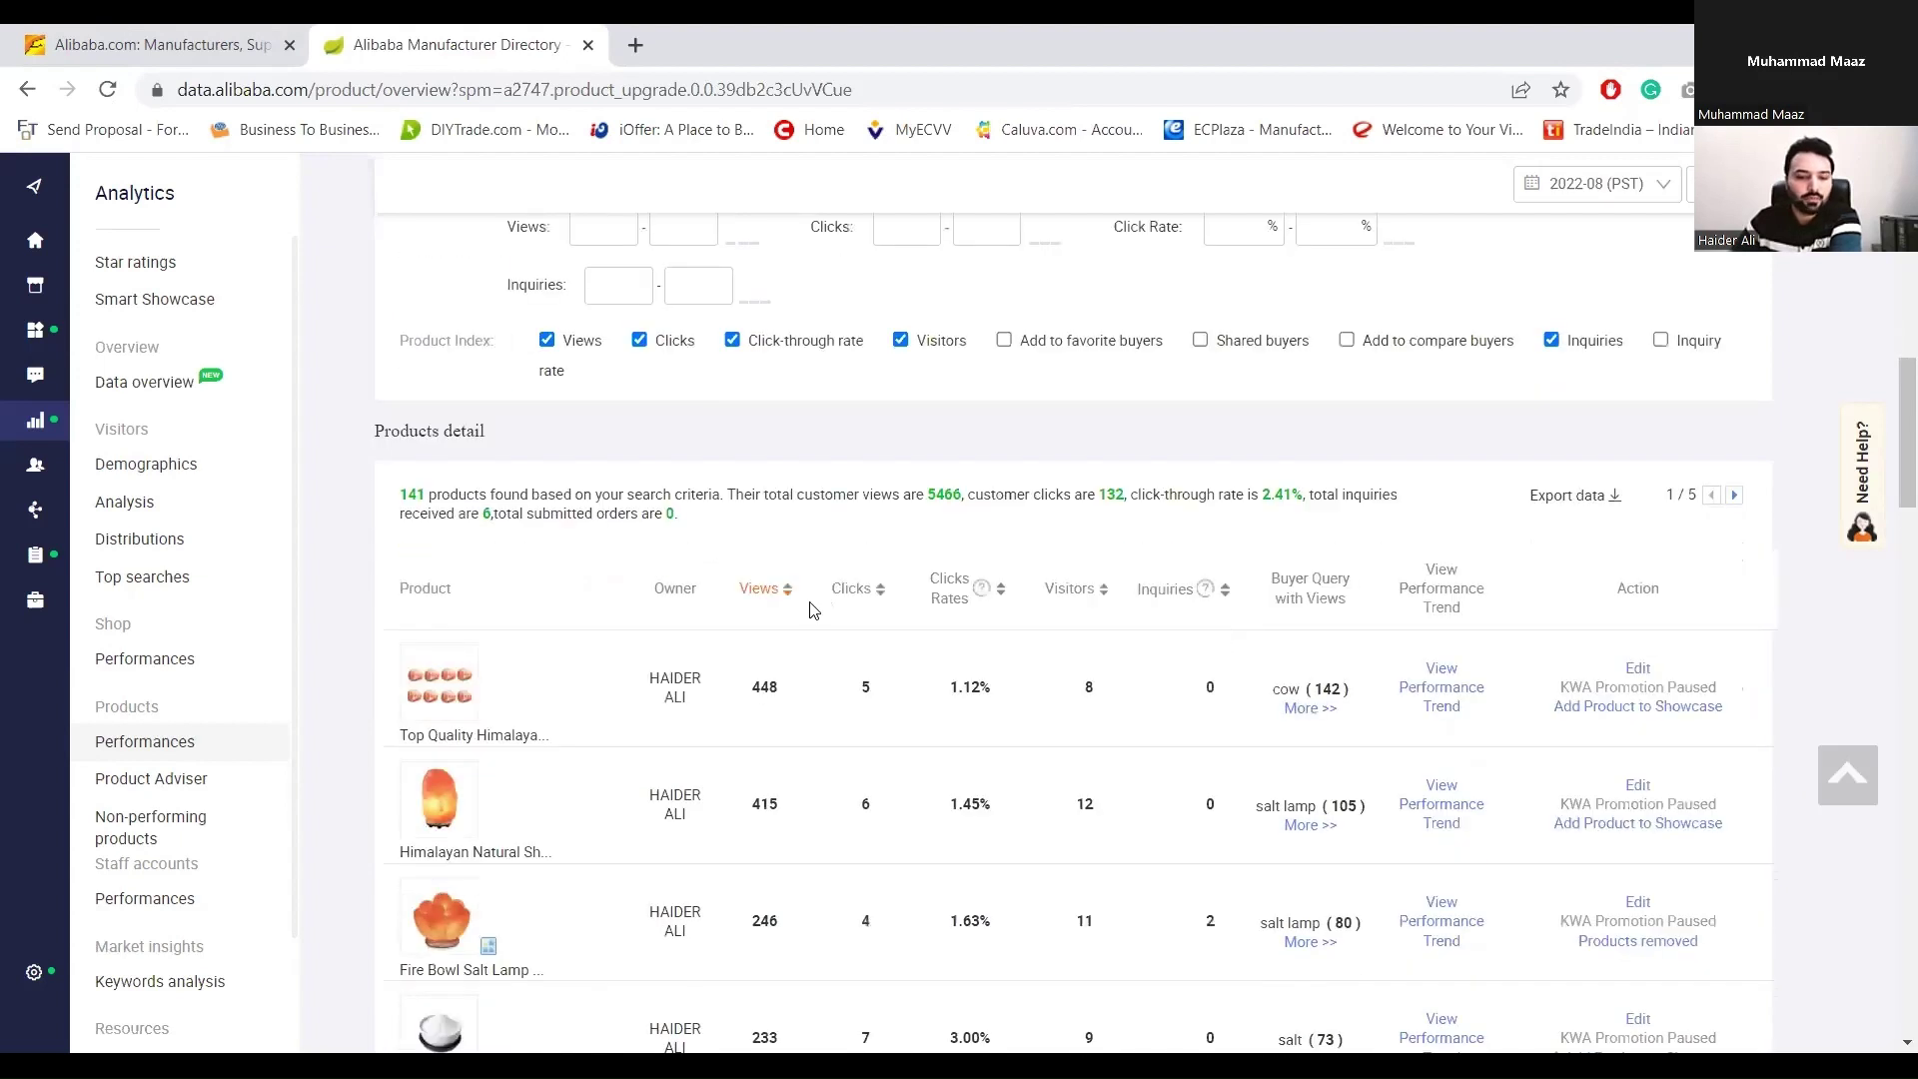
pyautogui.scroll(-1, 707, 574)
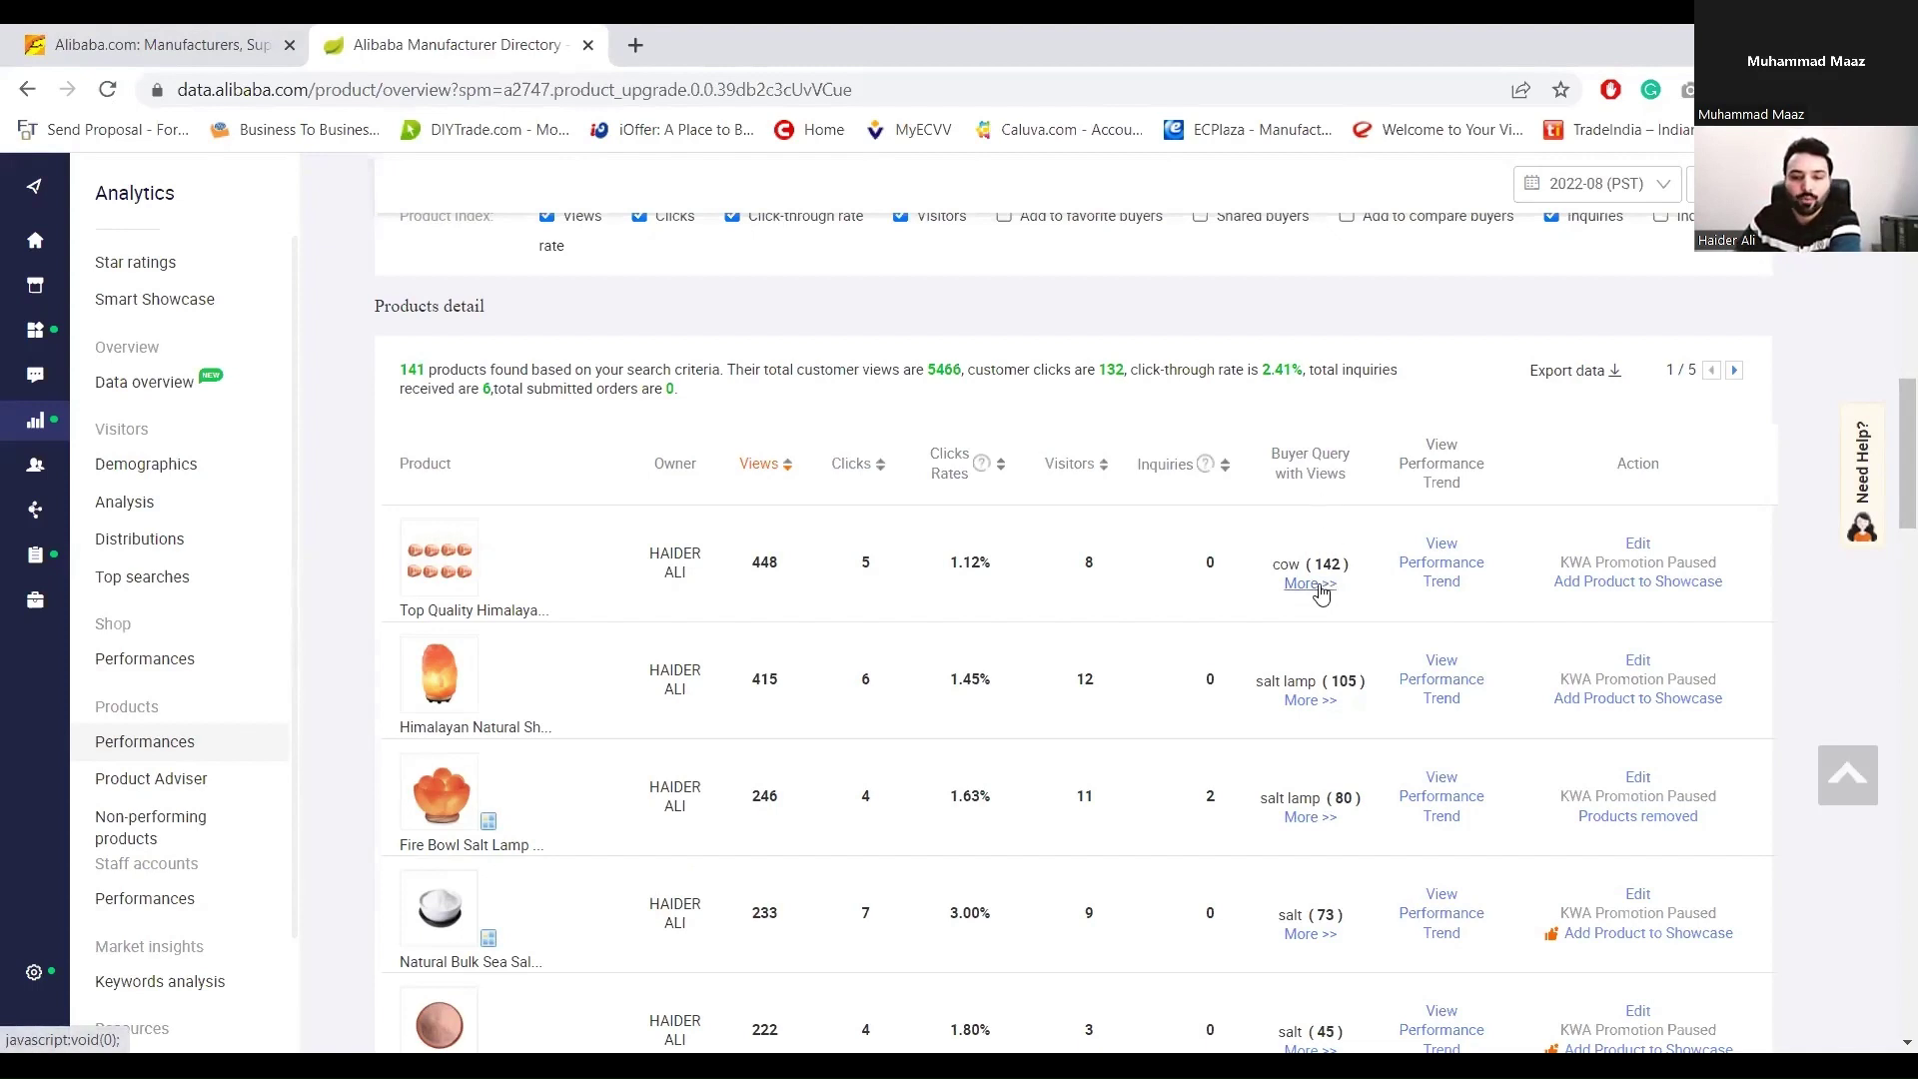
pyautogui.click(1309, 585)
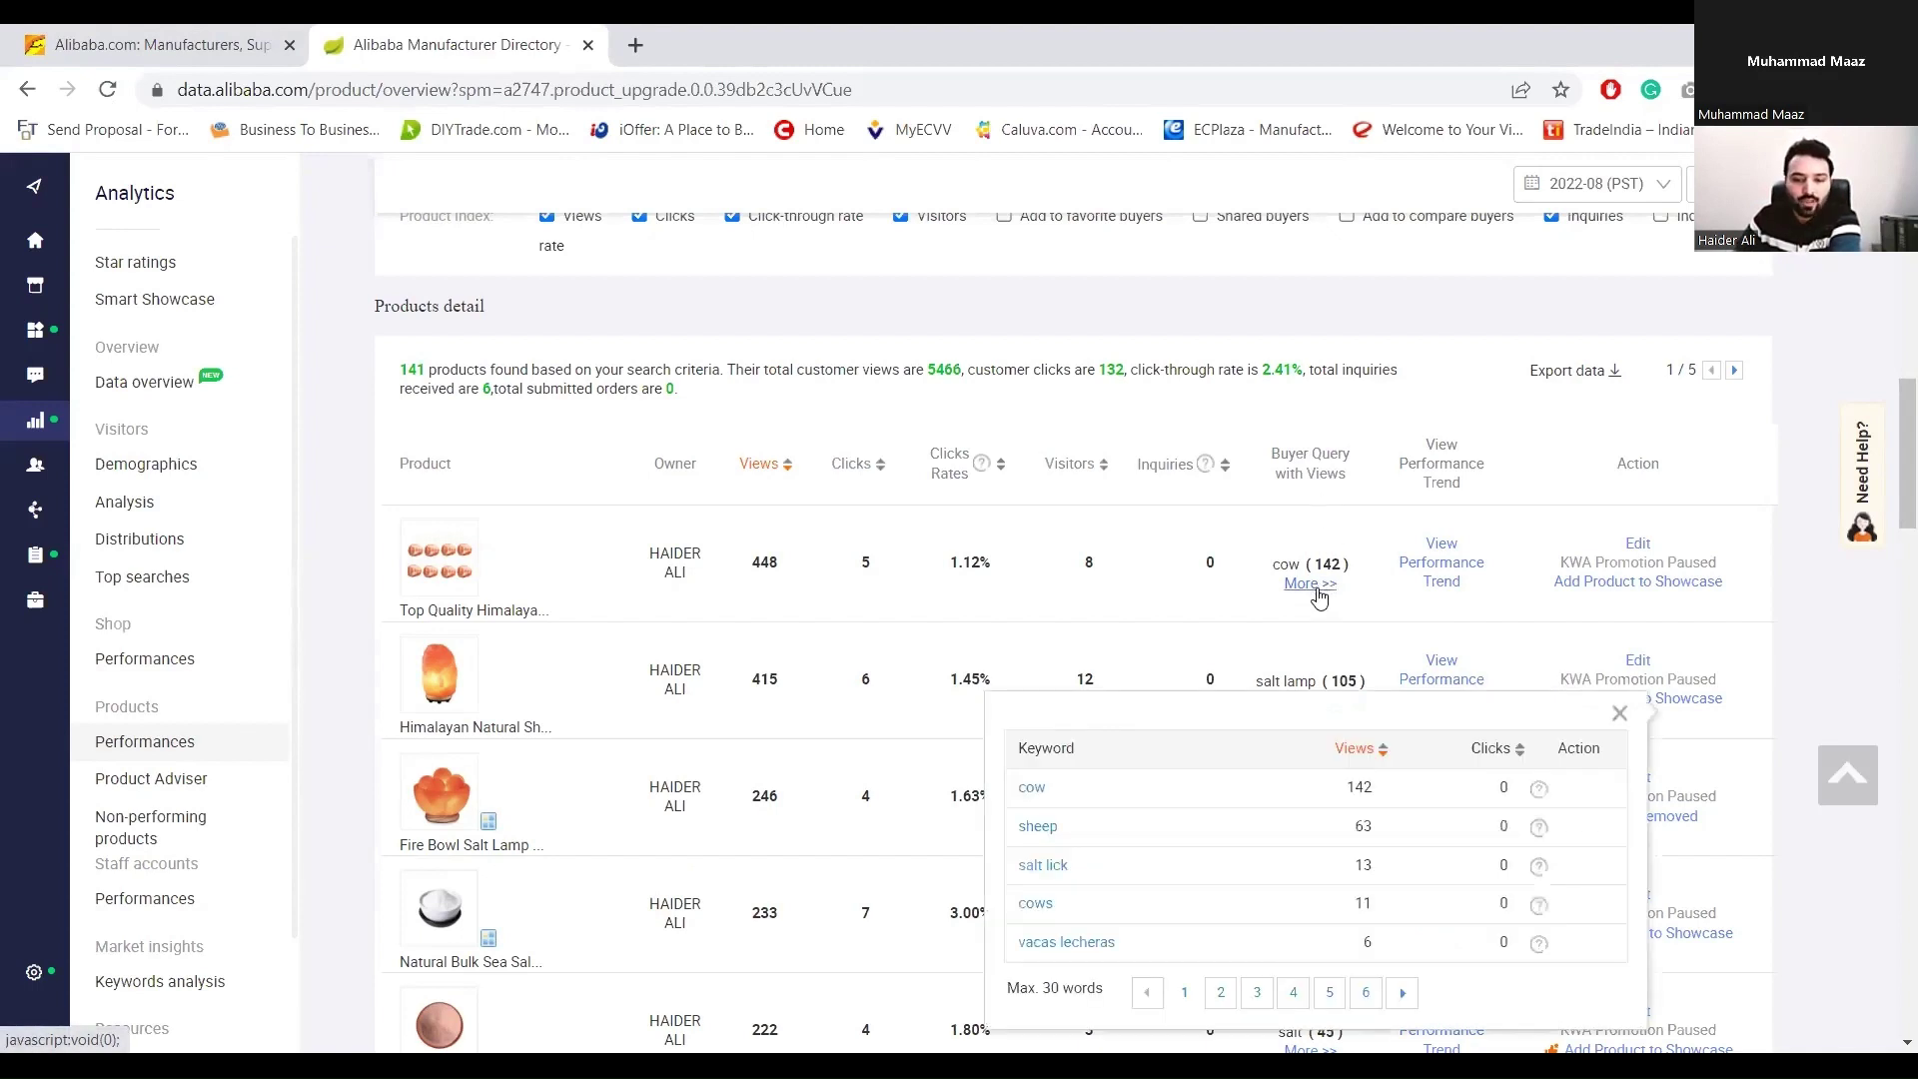
pyautogui.scroll(-3, 1177, 543)
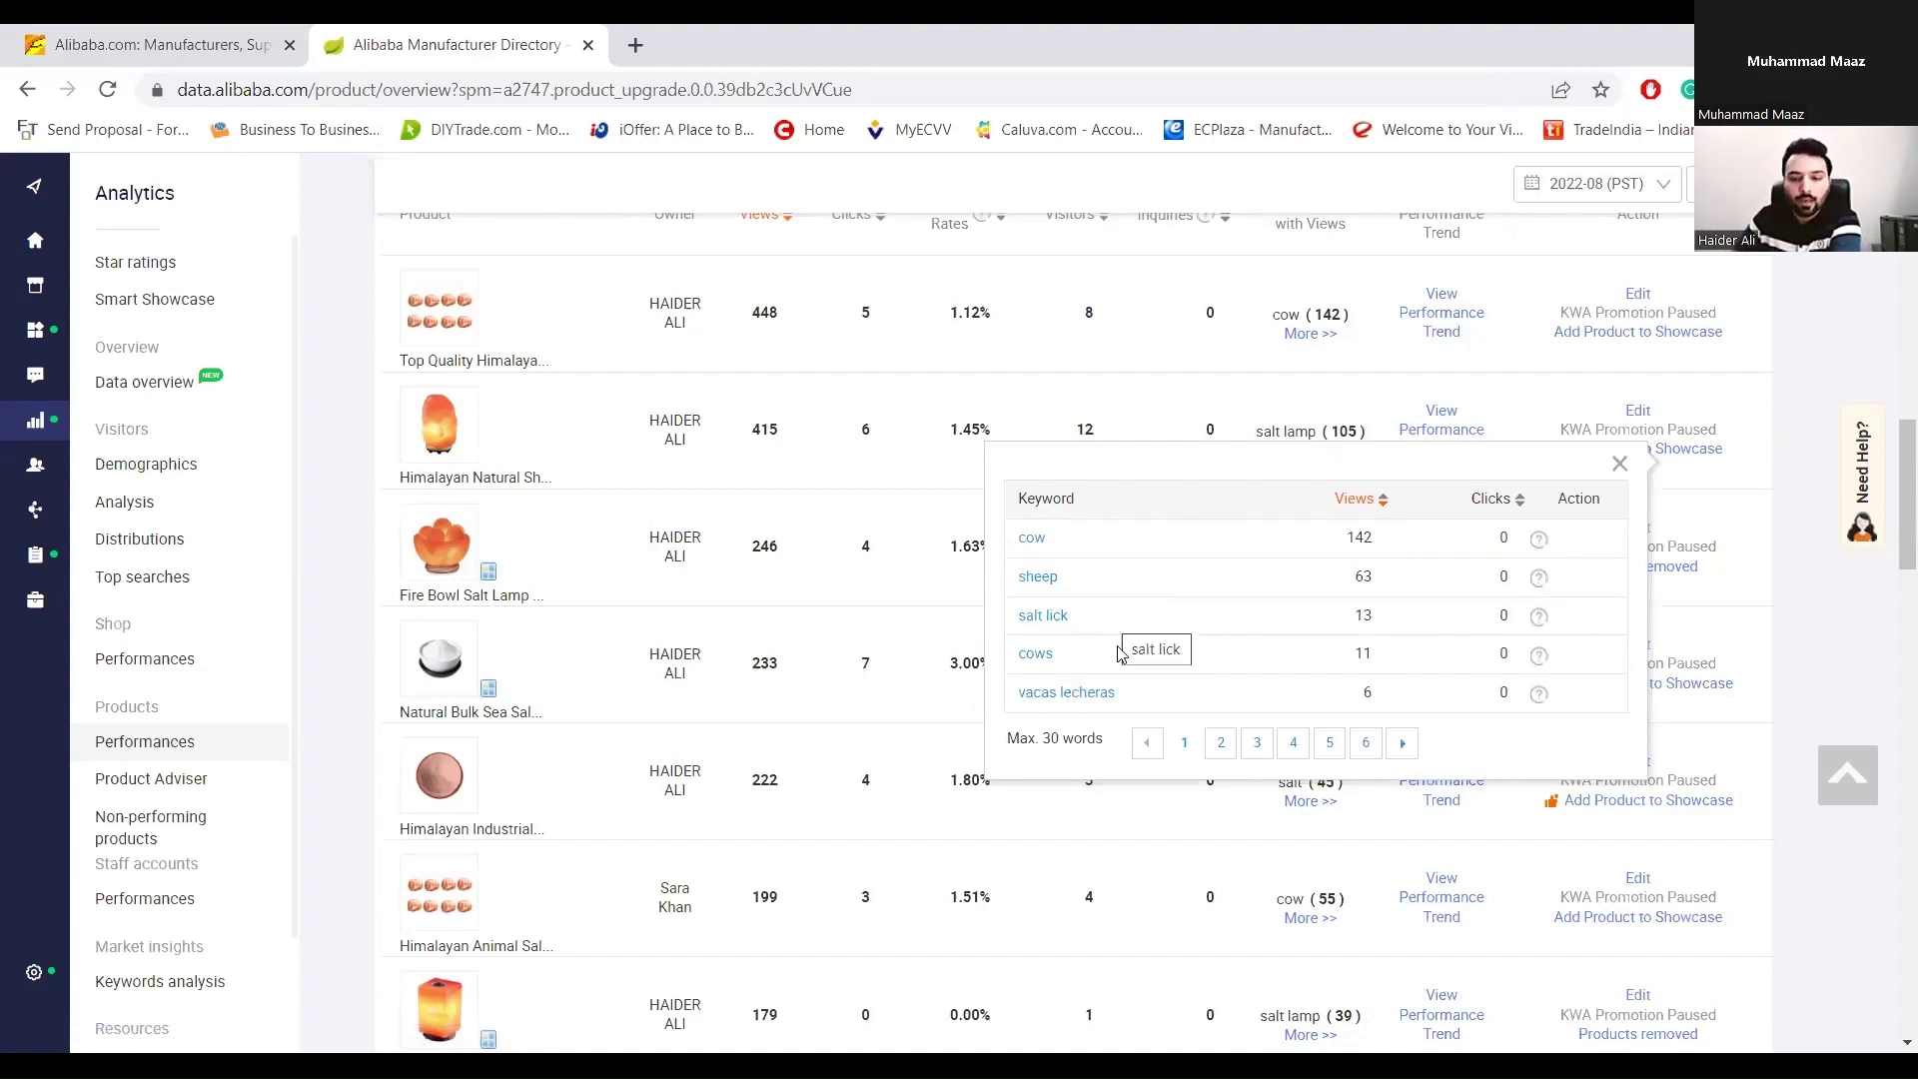
pyautogui.click(1619, 465)
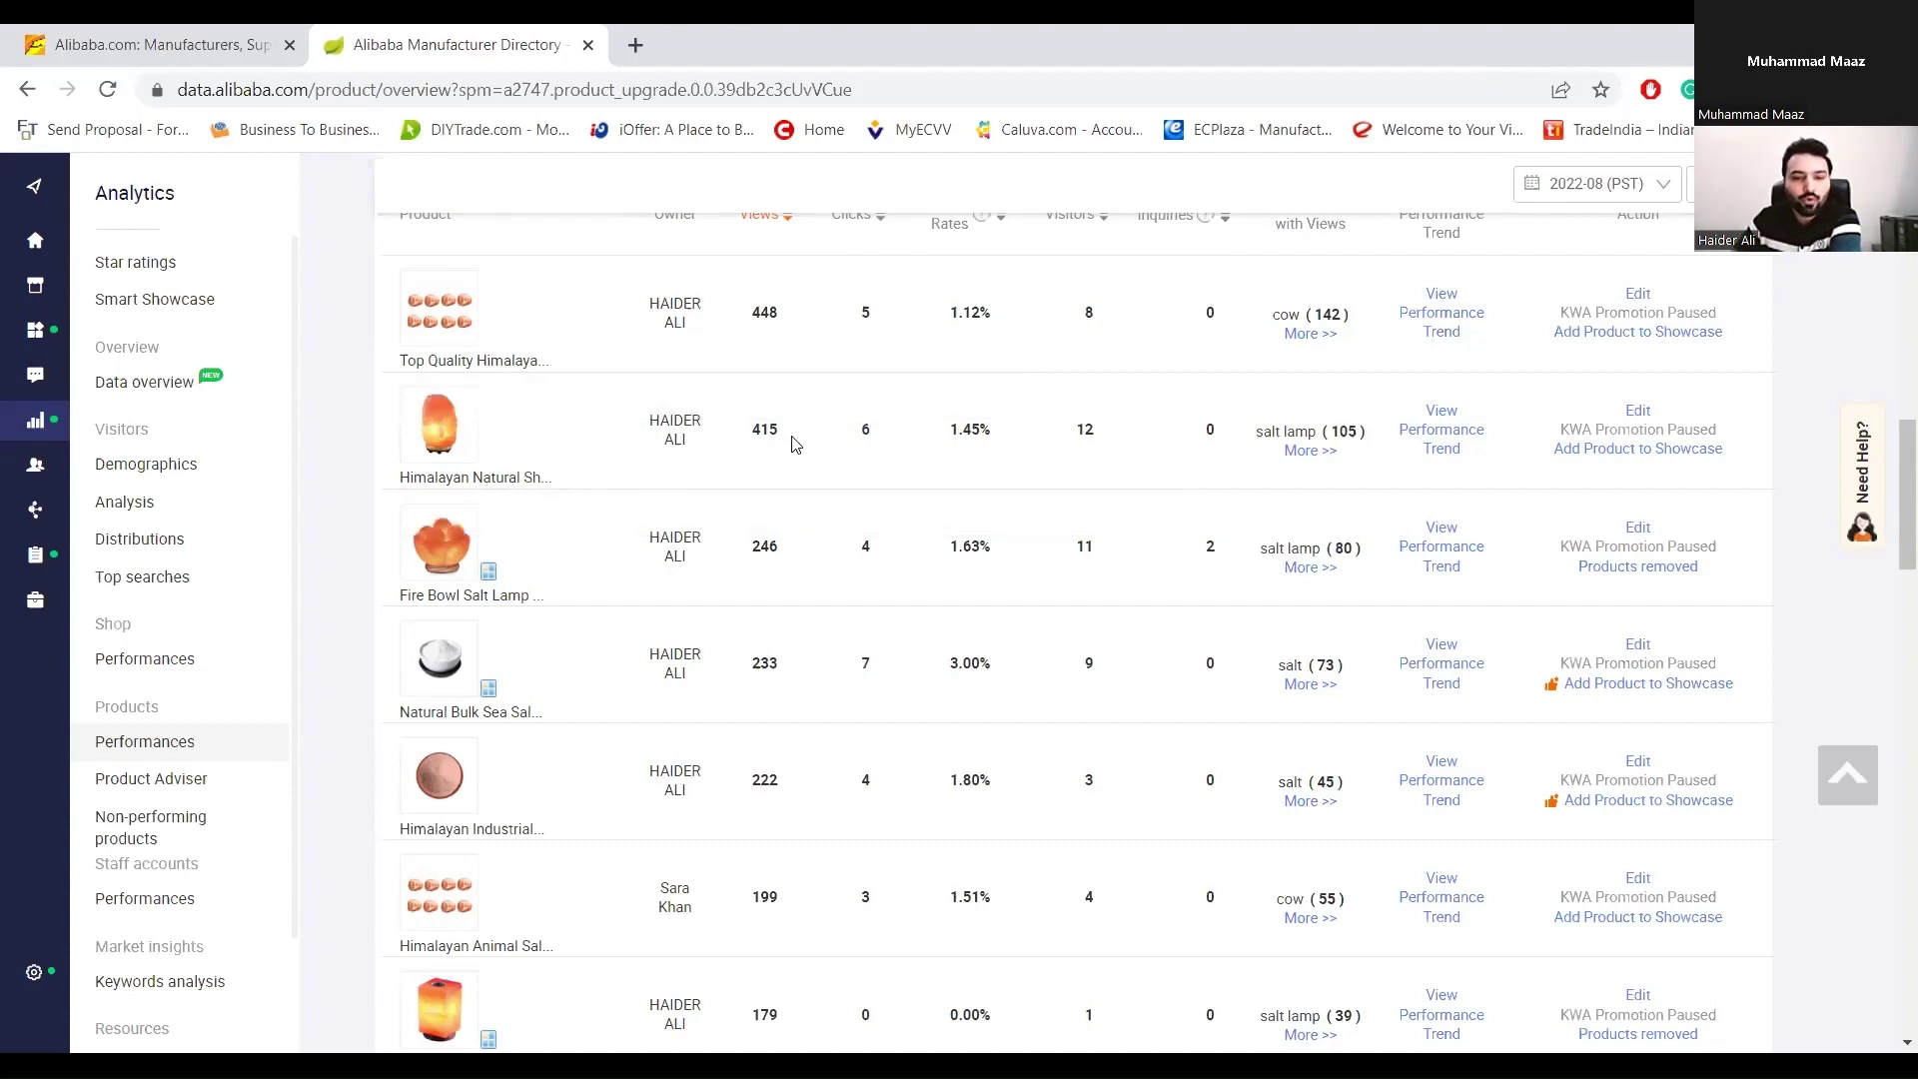
# - Compare the top products' metrics and check the buyer query keywords of the Himalayan Natural salt lamp listing, closing the list
pyautogui.scroll(4, 872, 456)
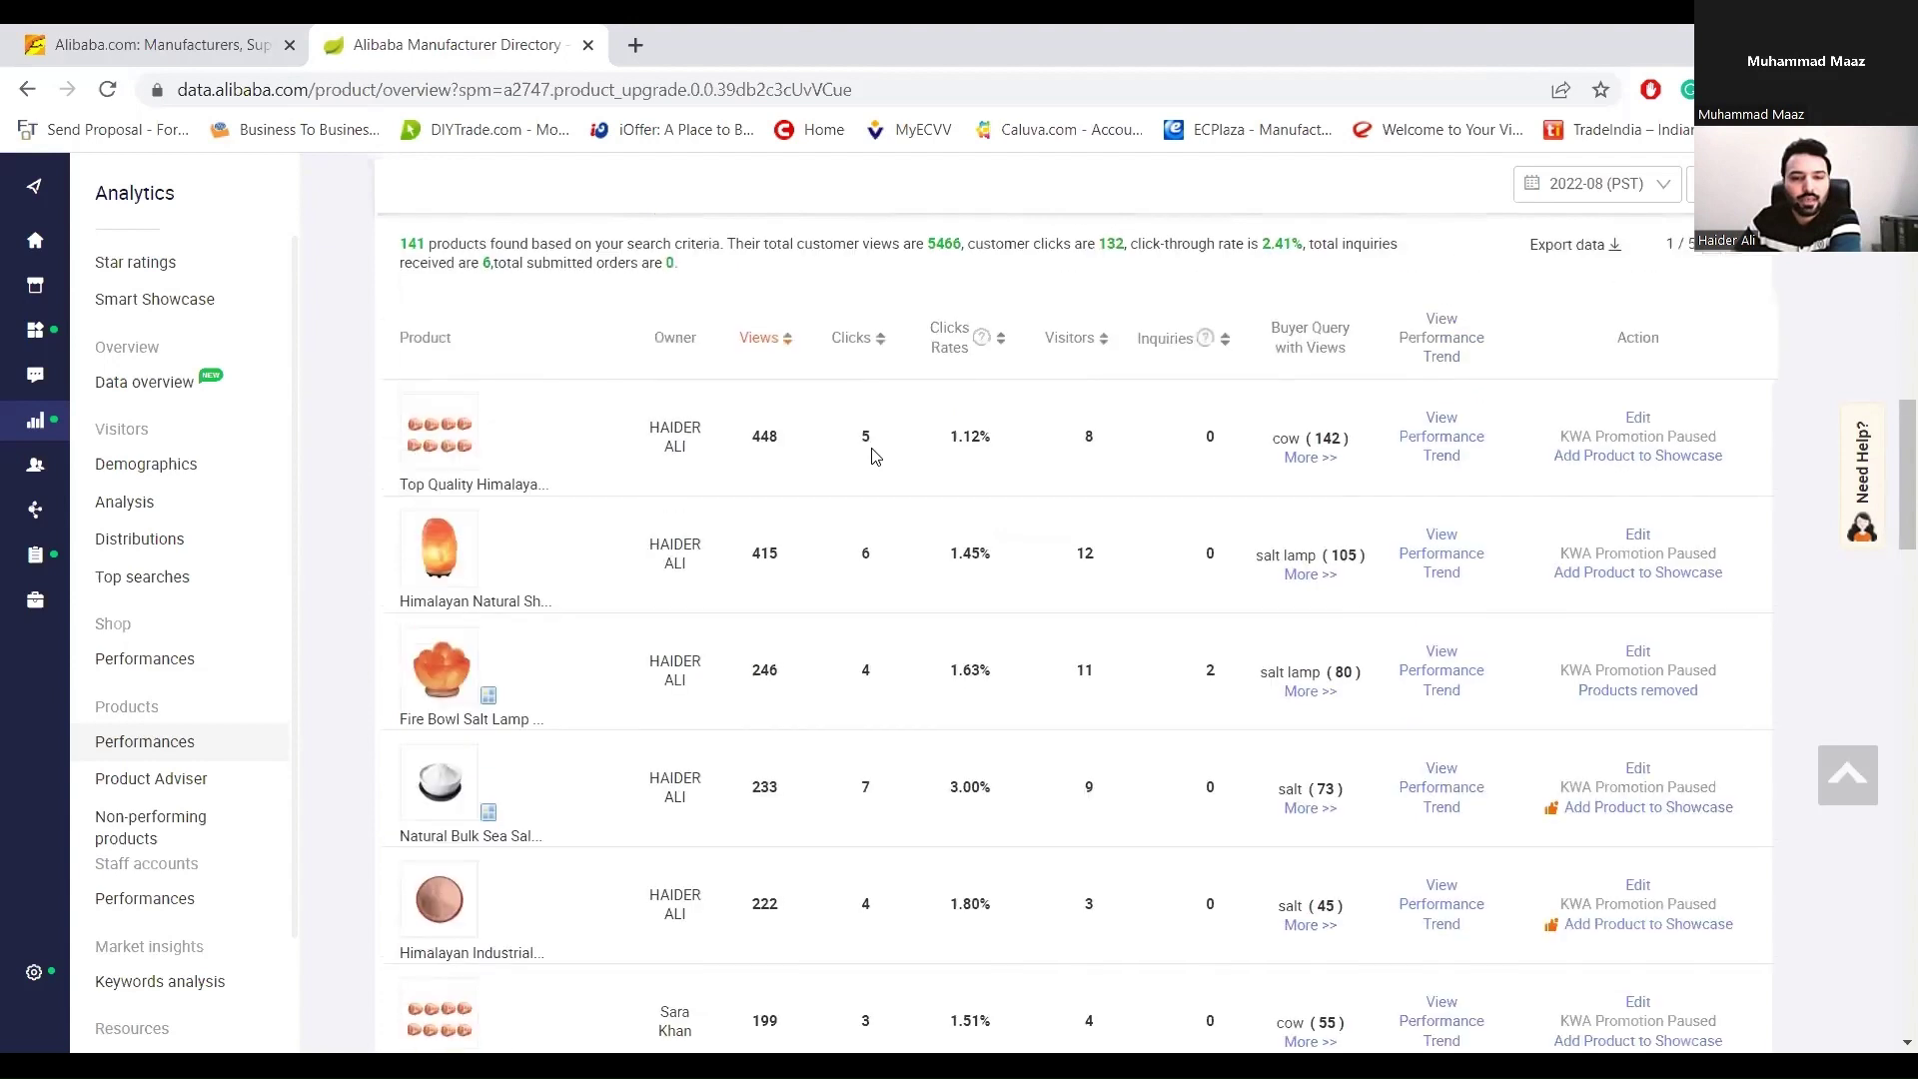
pyautogui.scroll(-4, 886, 570)
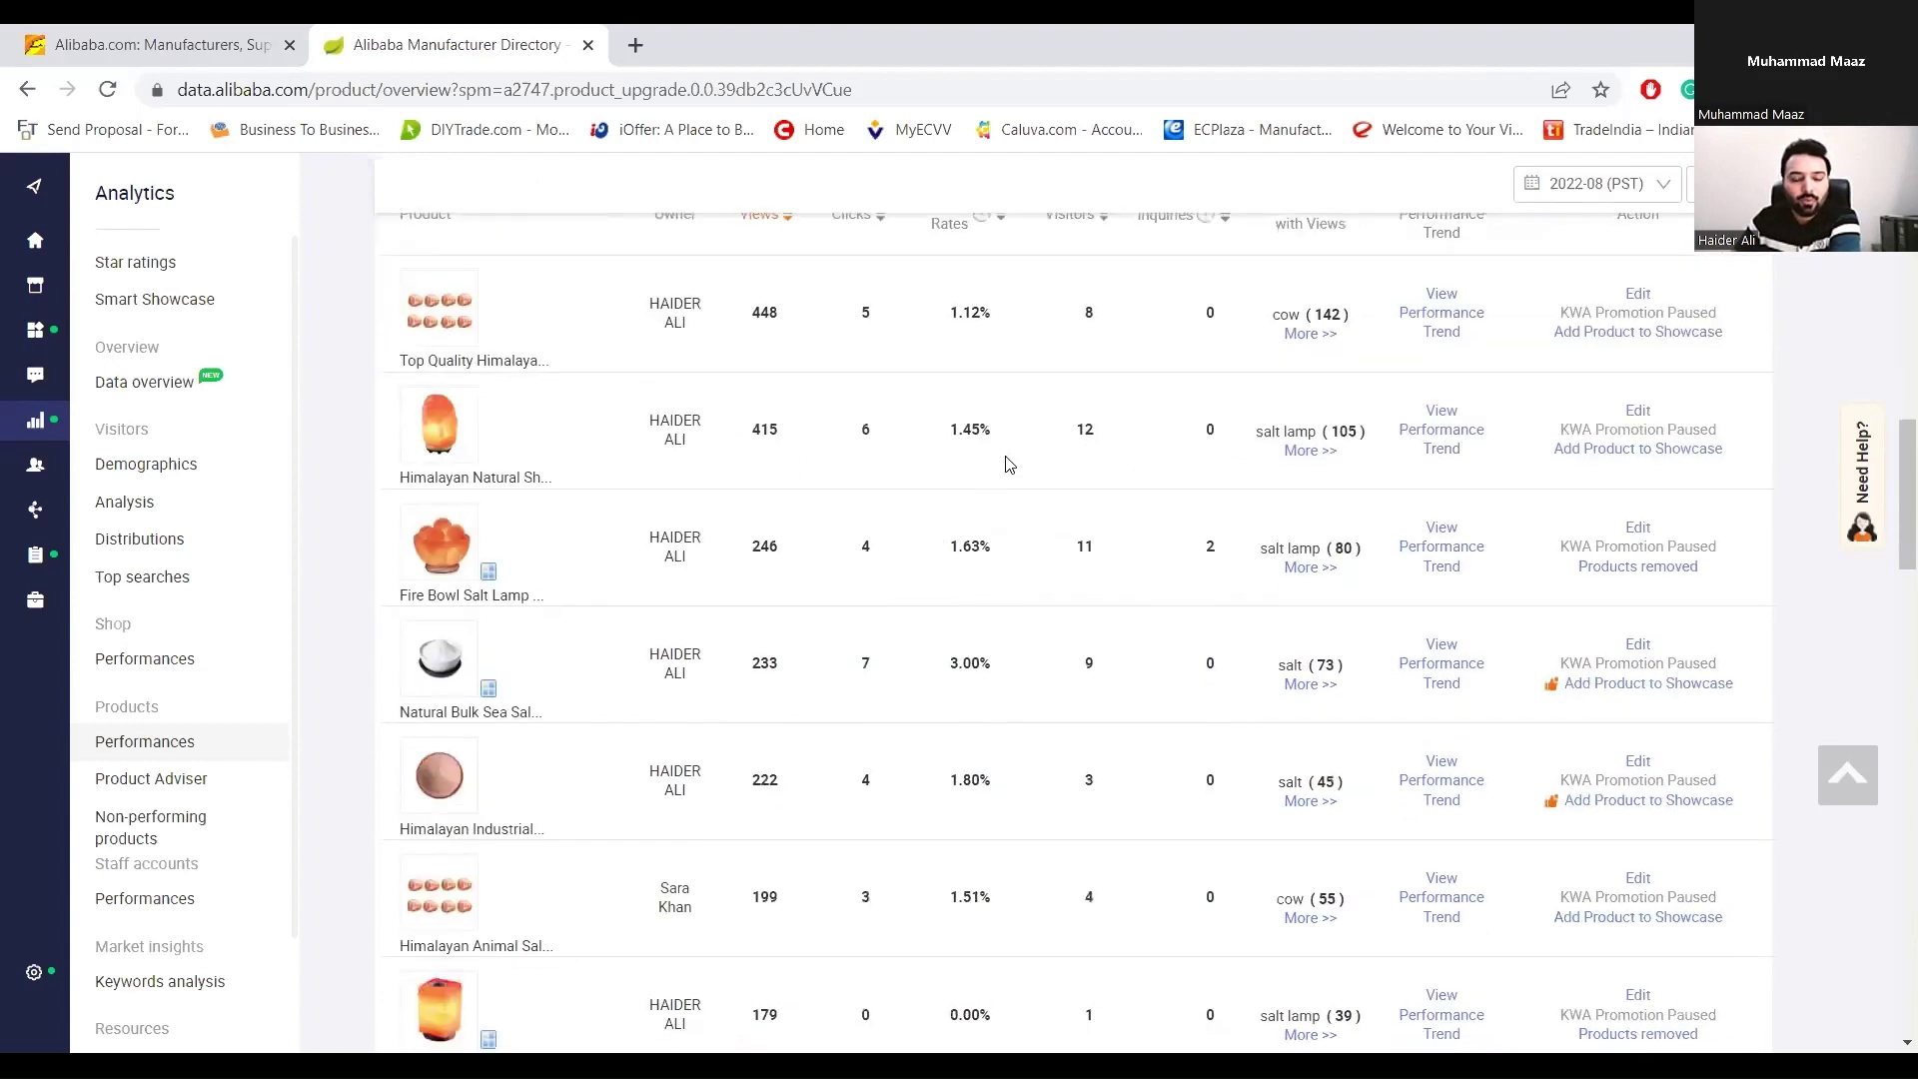
pyautogui.scroll(1, 1119, 452)
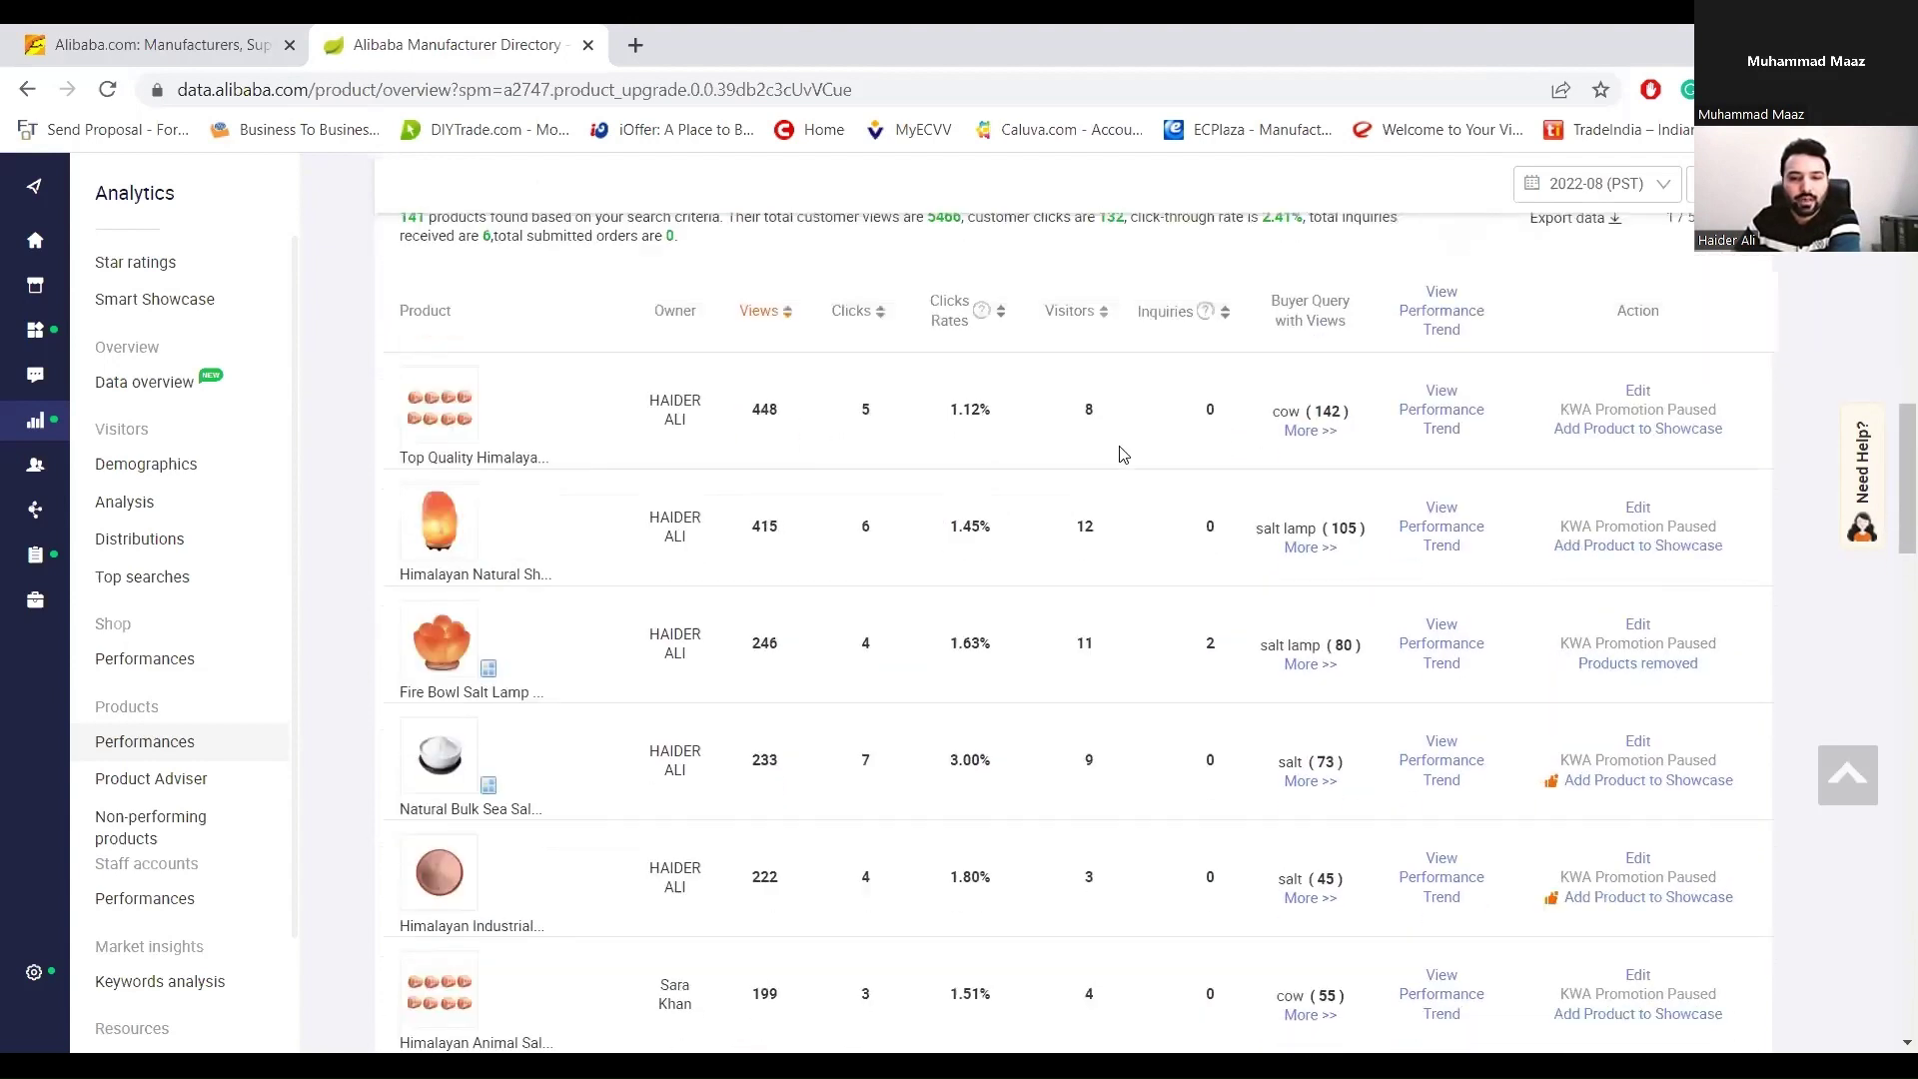
pyautogui.scroll(-1, 1559, 454)
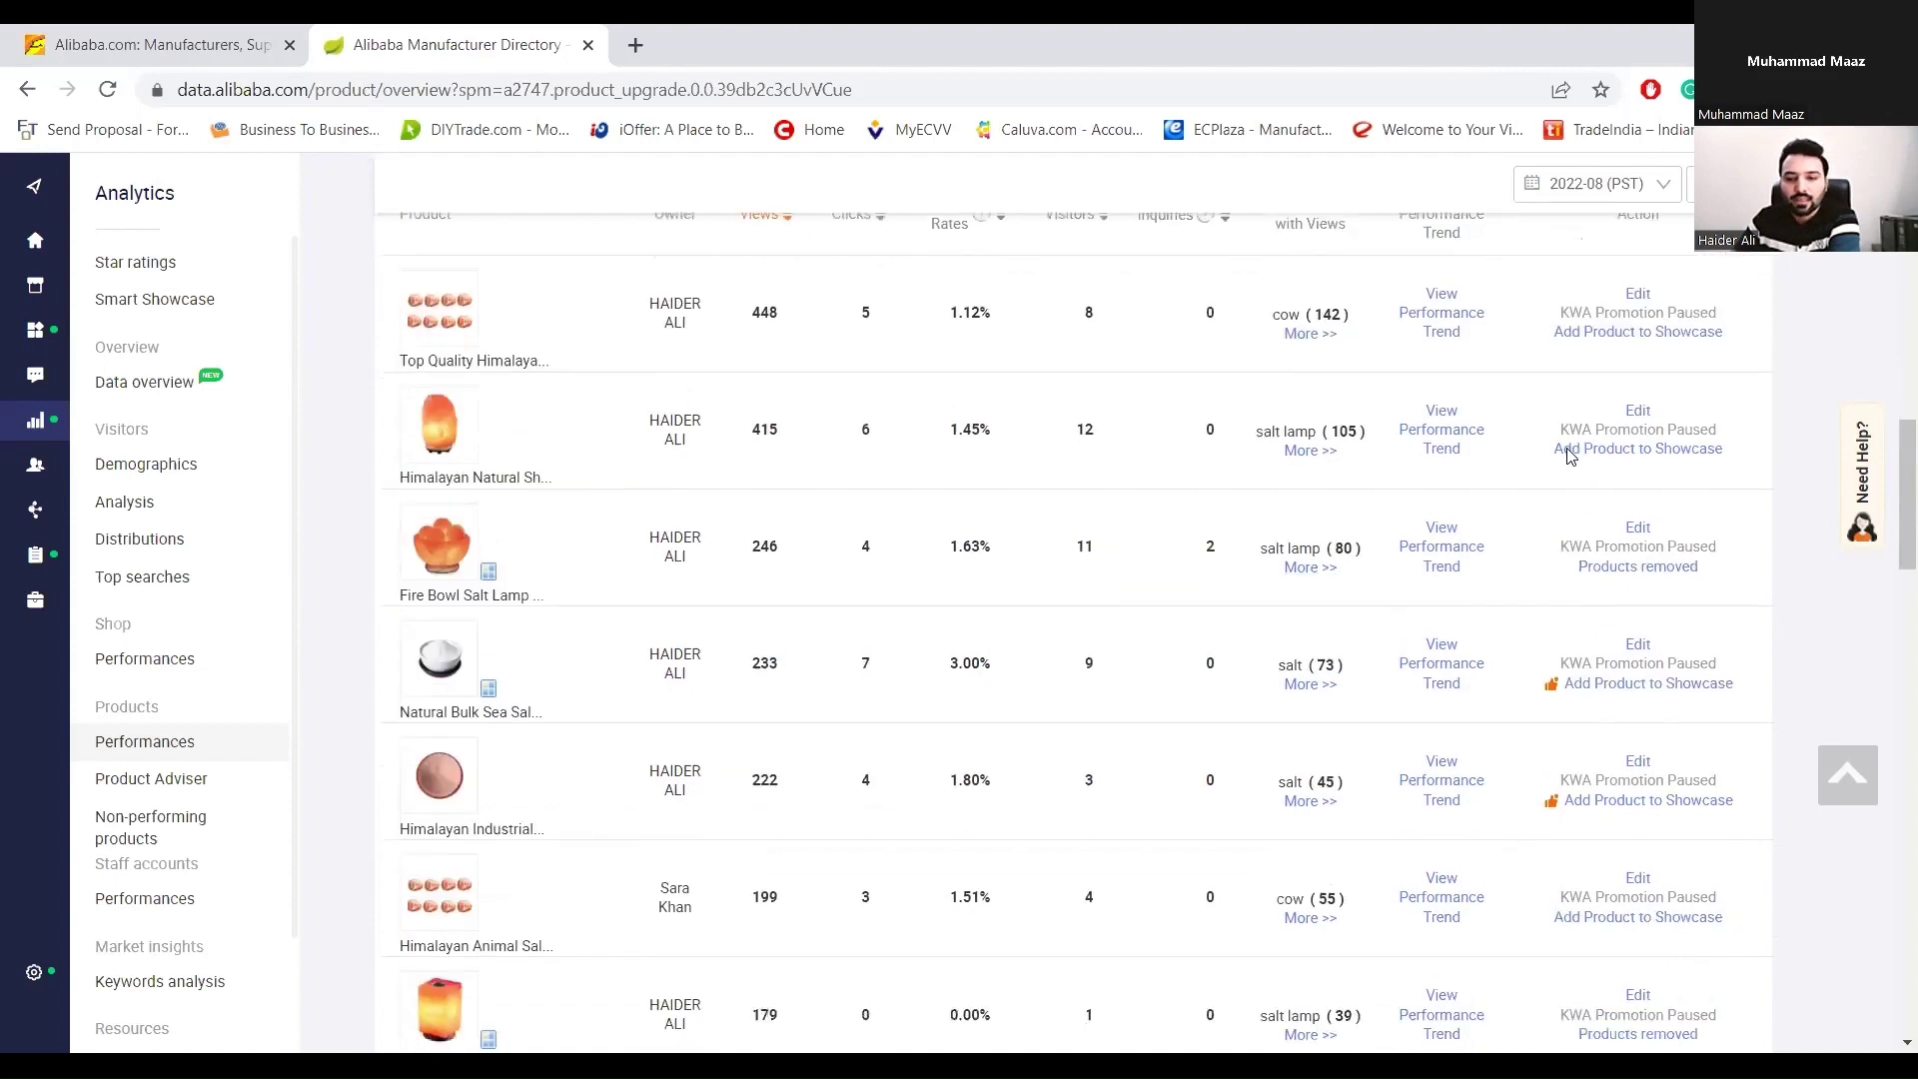
pyautogui.click(1315, 451)
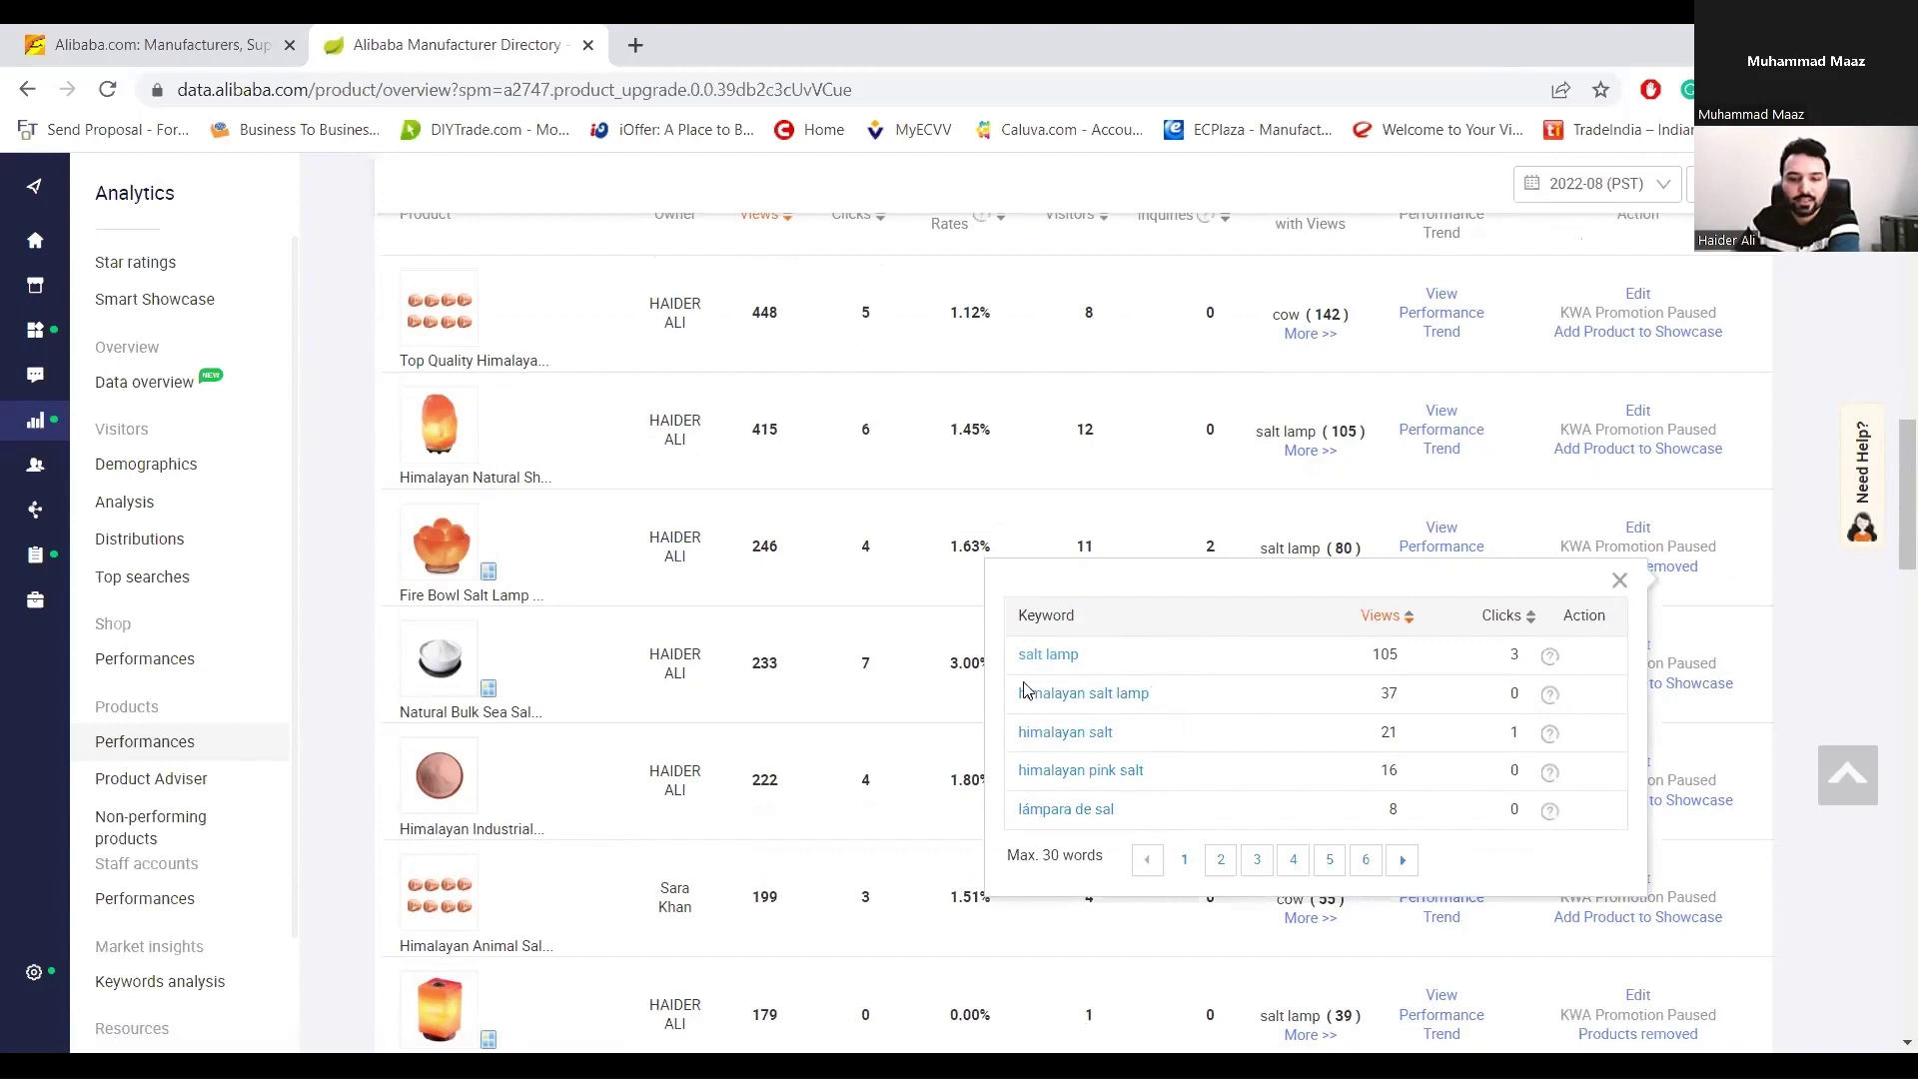
pyautogui.click(1619, 581)
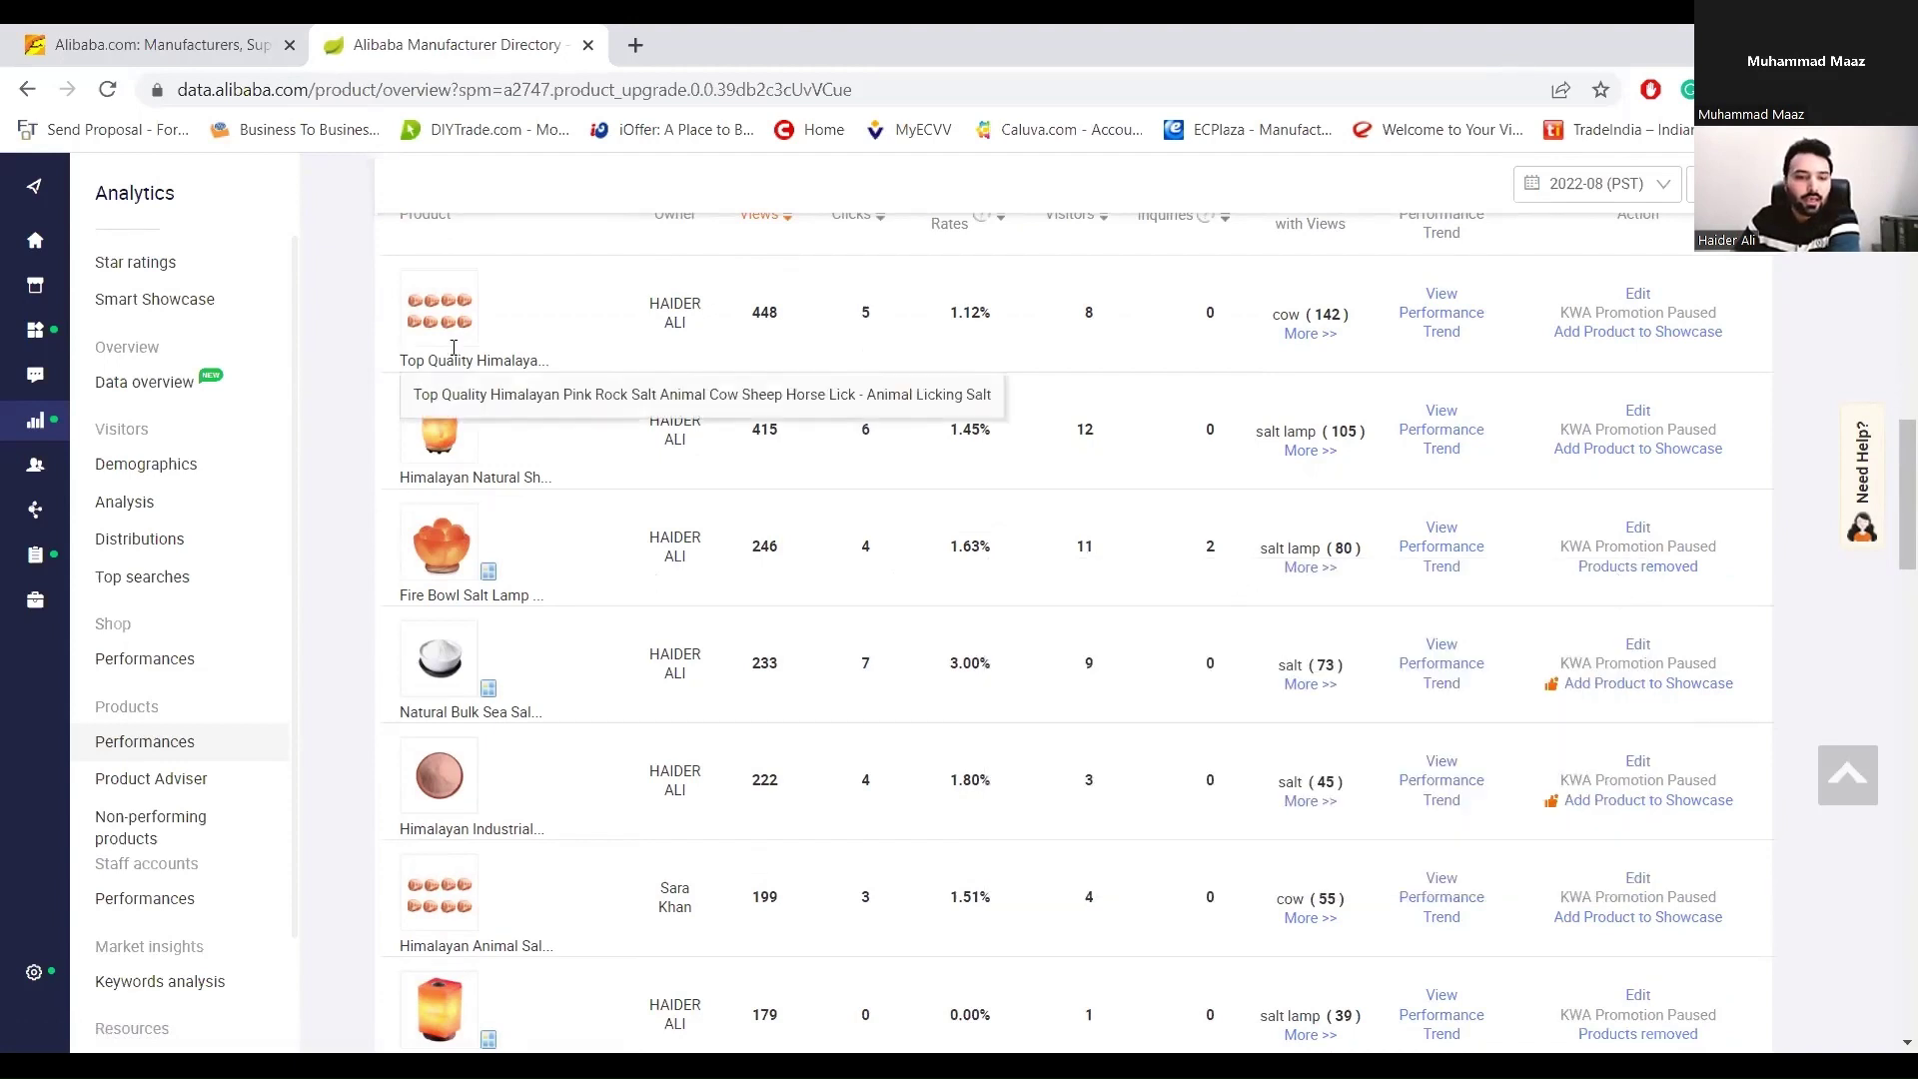
# - Examine the views, clicks, click rates, visitors and inquiries of the products throughout the products detail table
pyautogui.scroll(1, 452, 360)
pyautogui.scroll(-1, 461, 604)
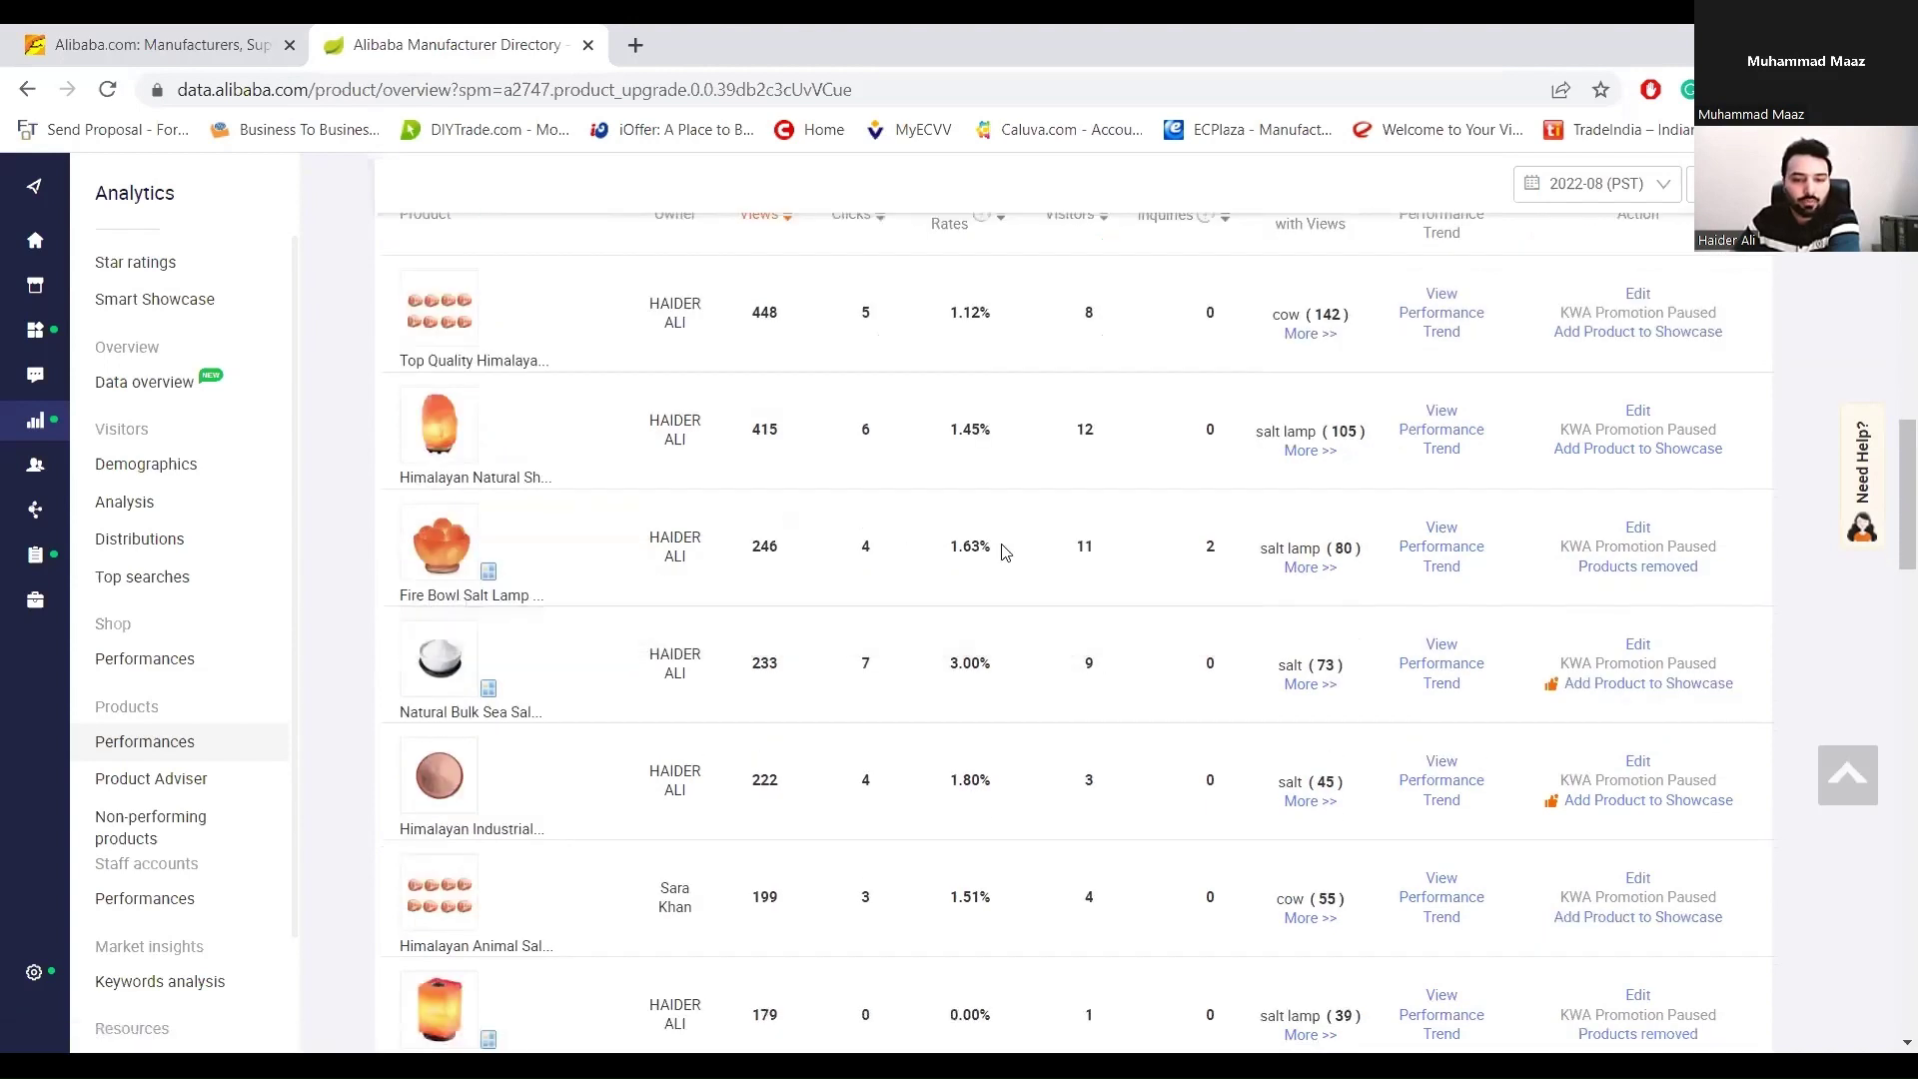
pyautogui.scroll(-1, 615, 616)
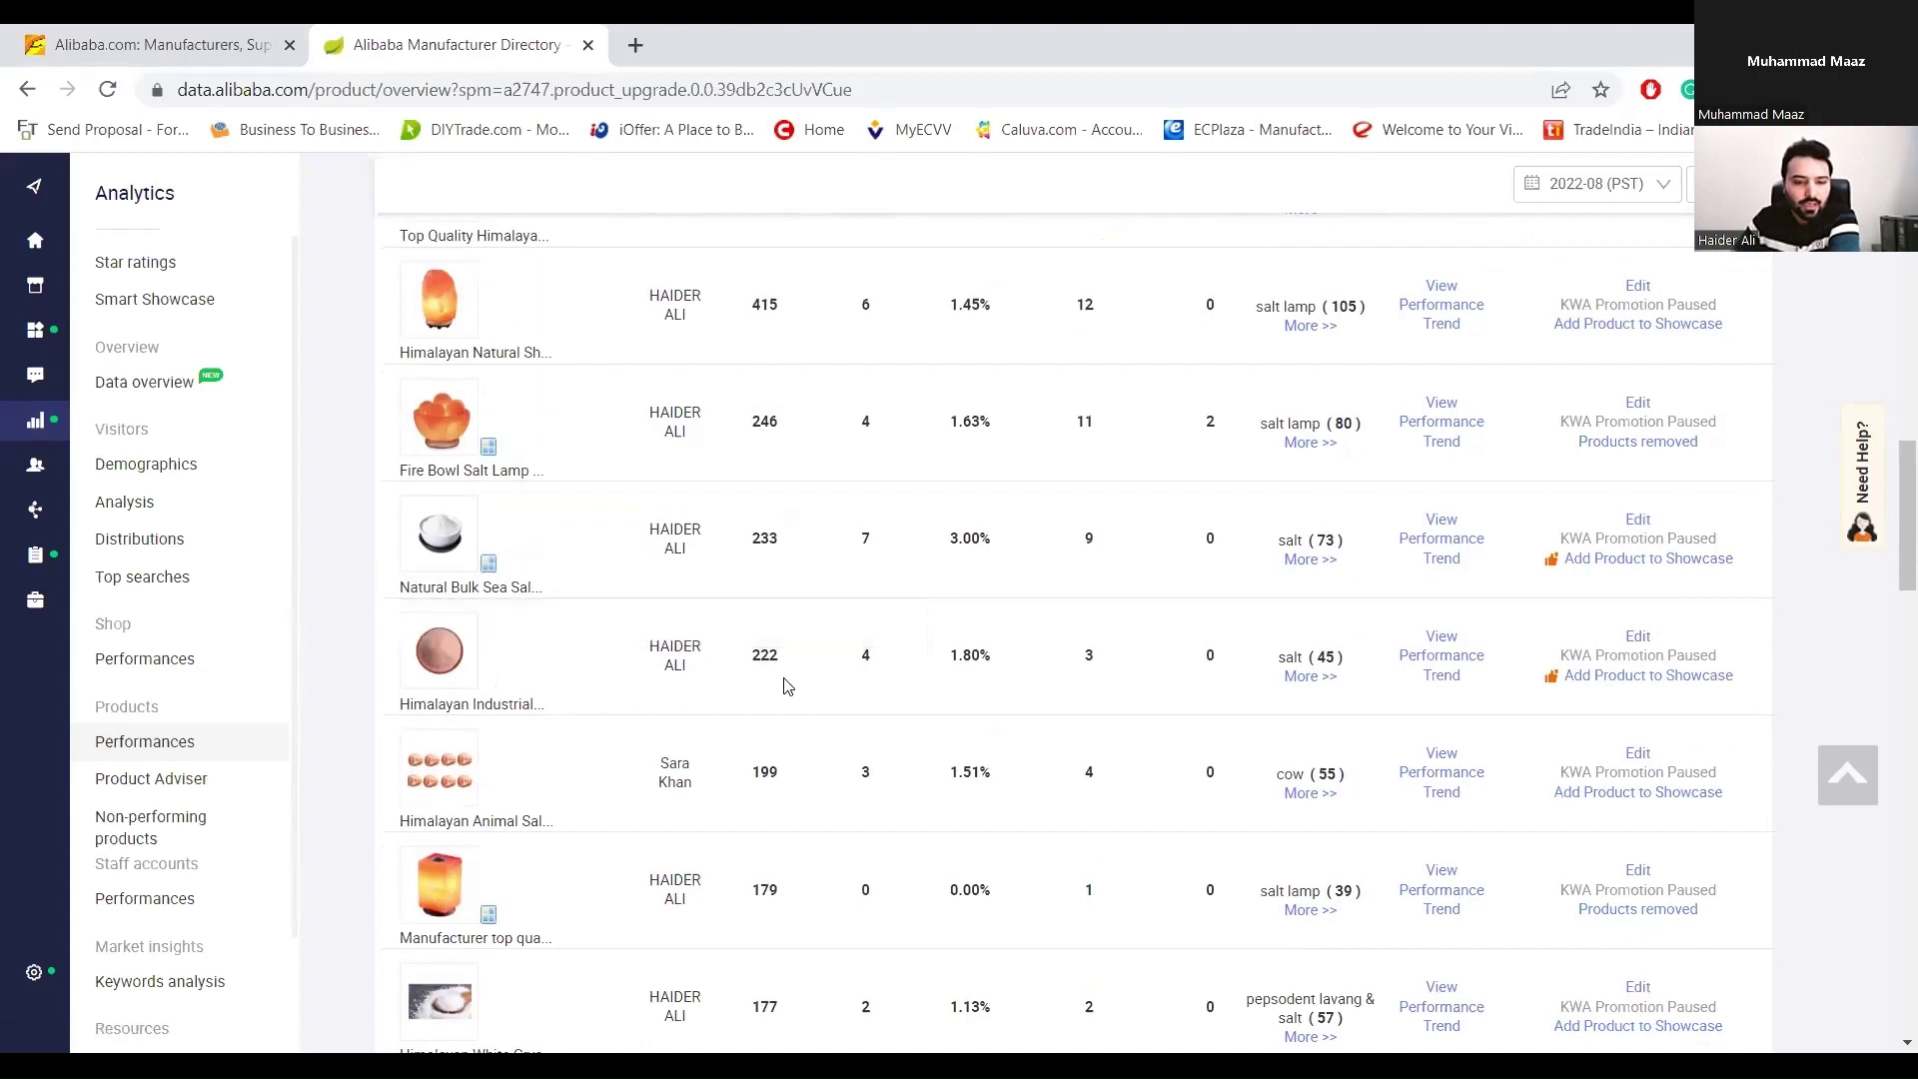
pyautogui.scroll(-4, 771, 649)
pyautogui.scroll(-5, 789, 632)
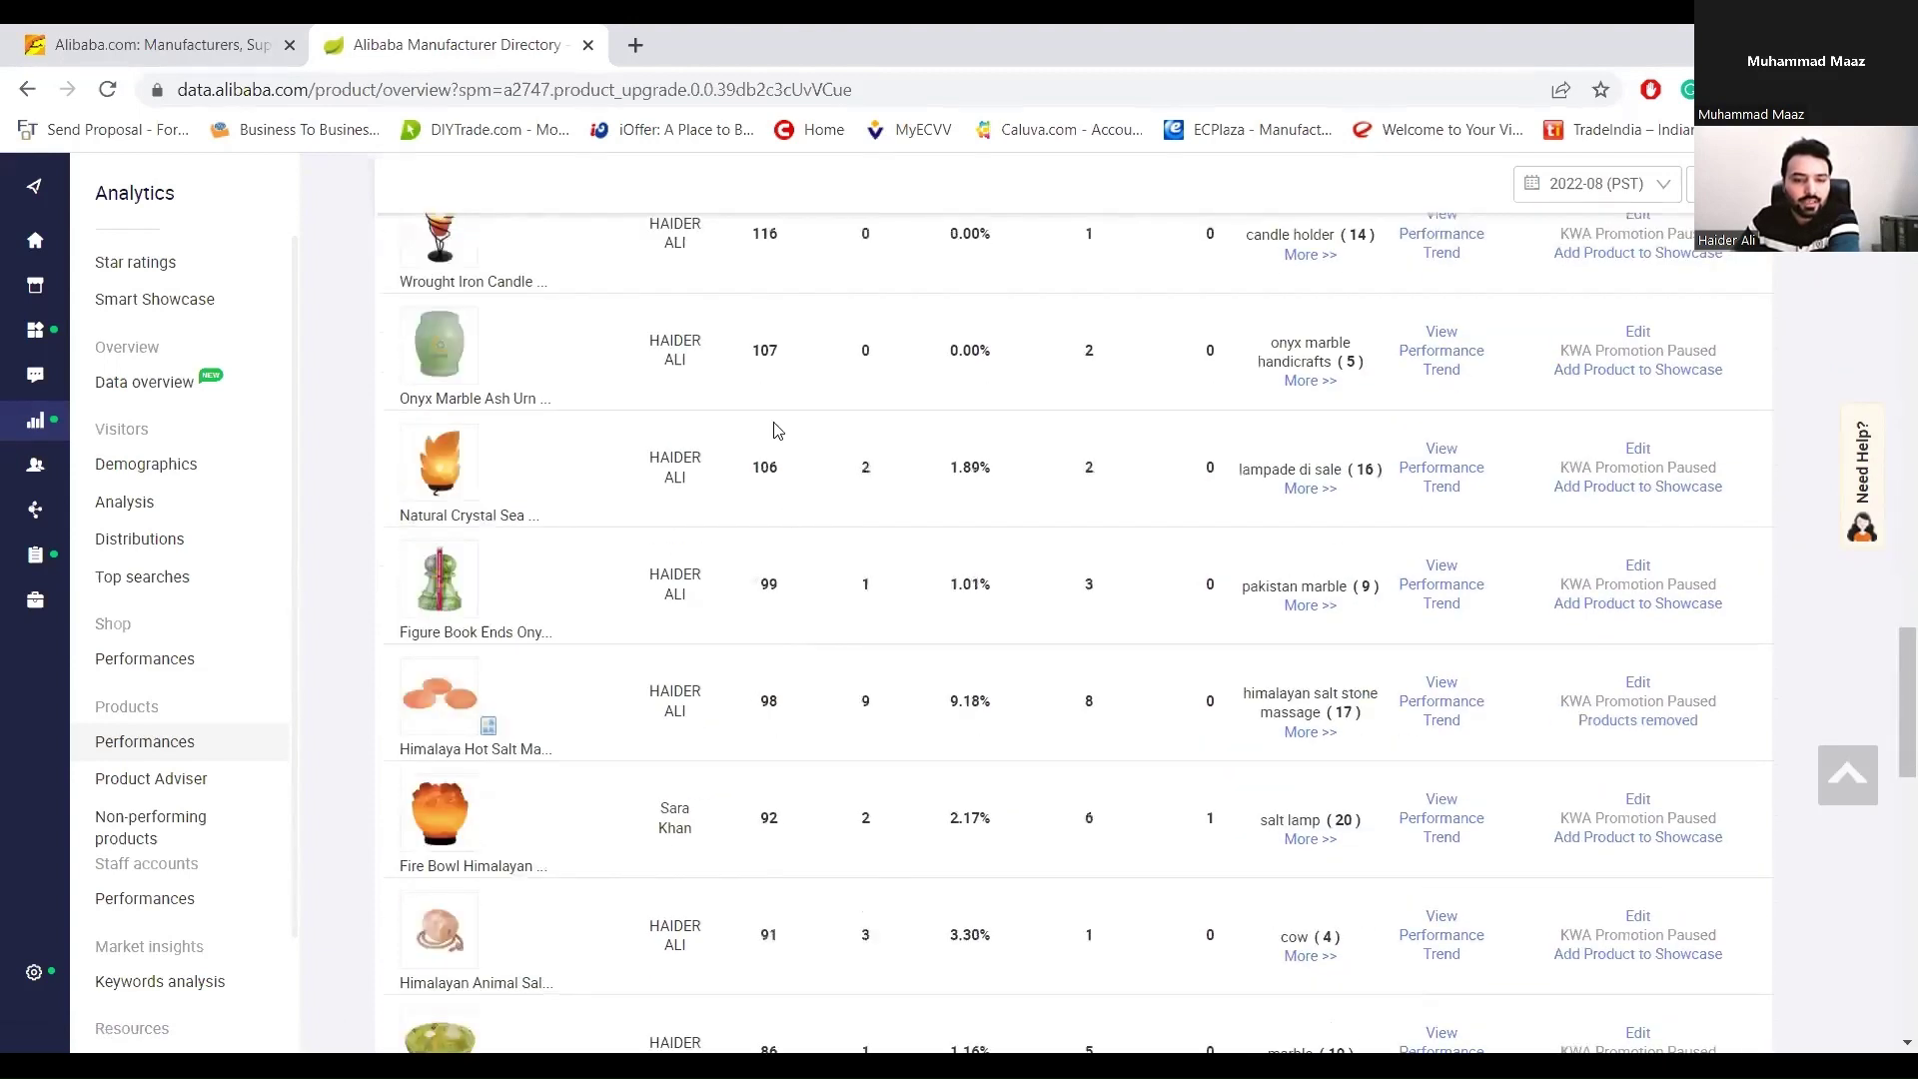
pyautogui.scroll(-4, 772, 615)
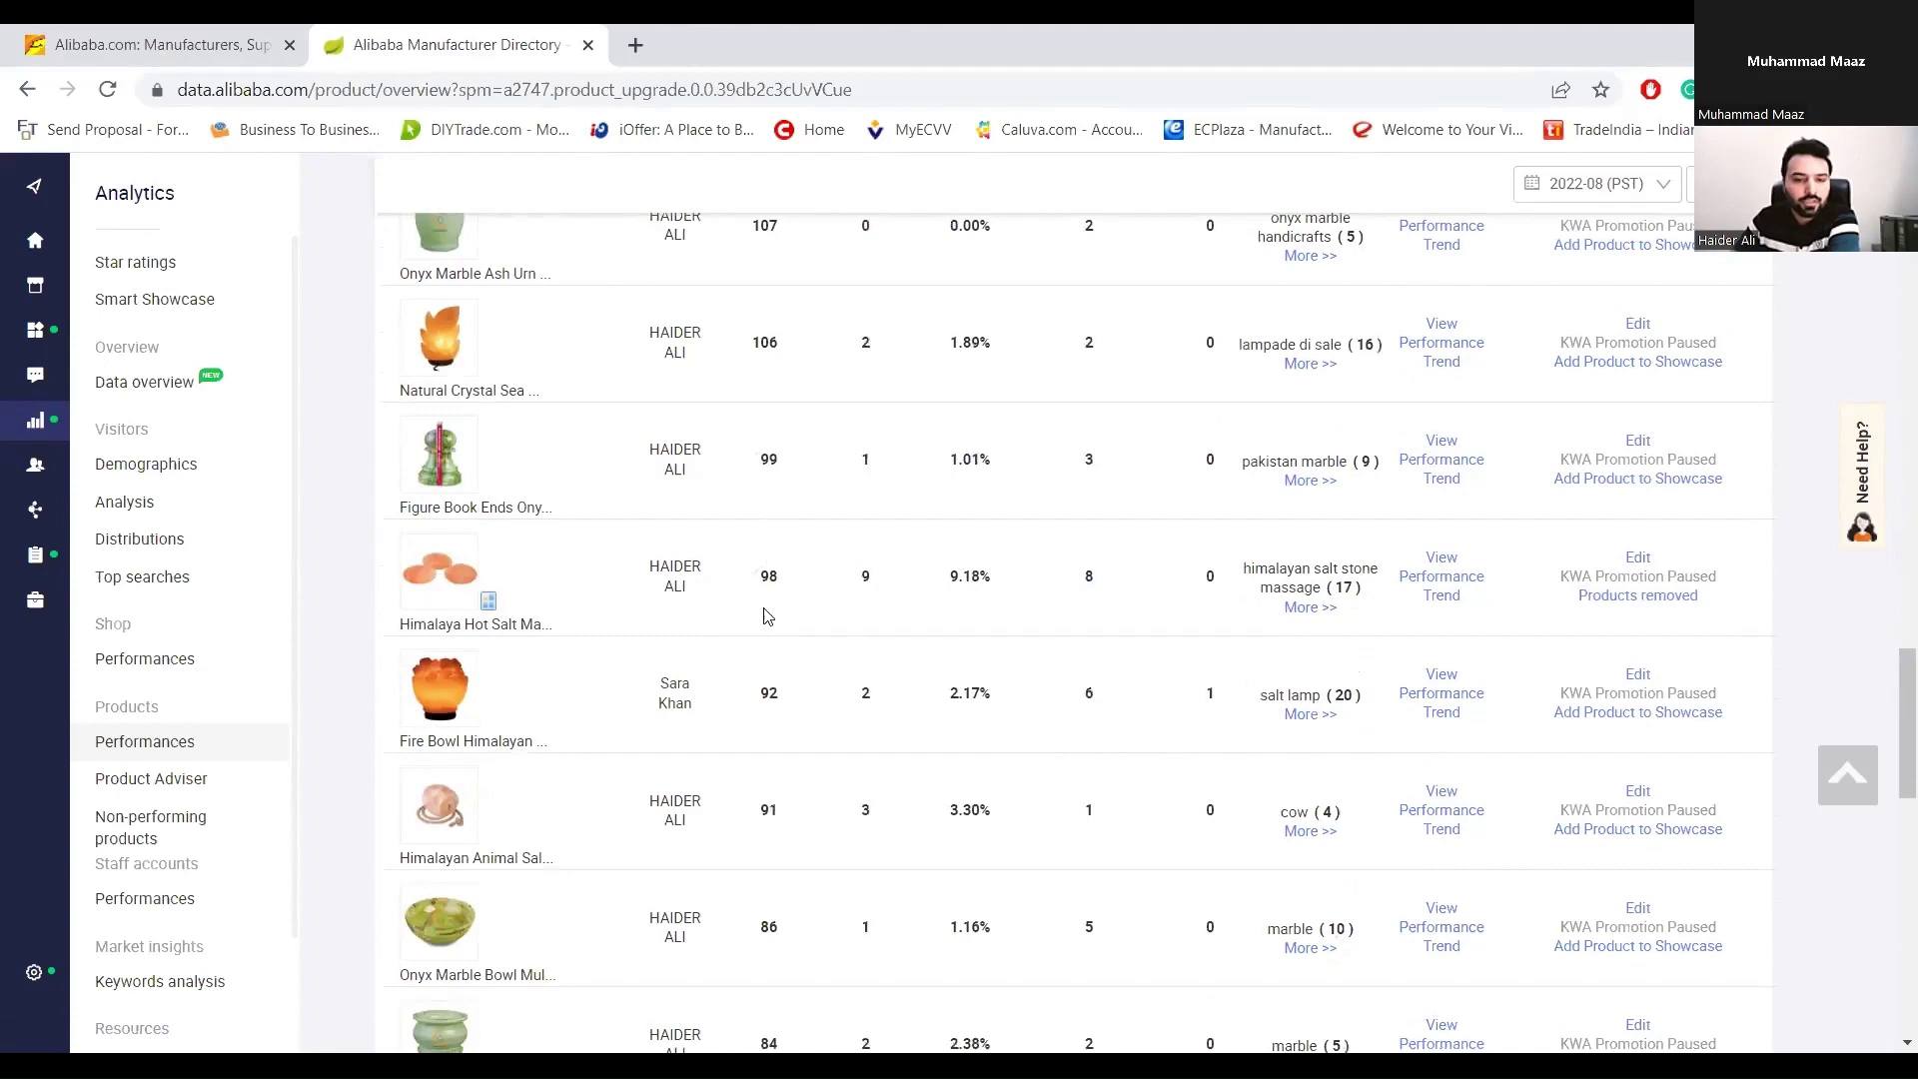
pyautogui.scroll(11, 771, 669)
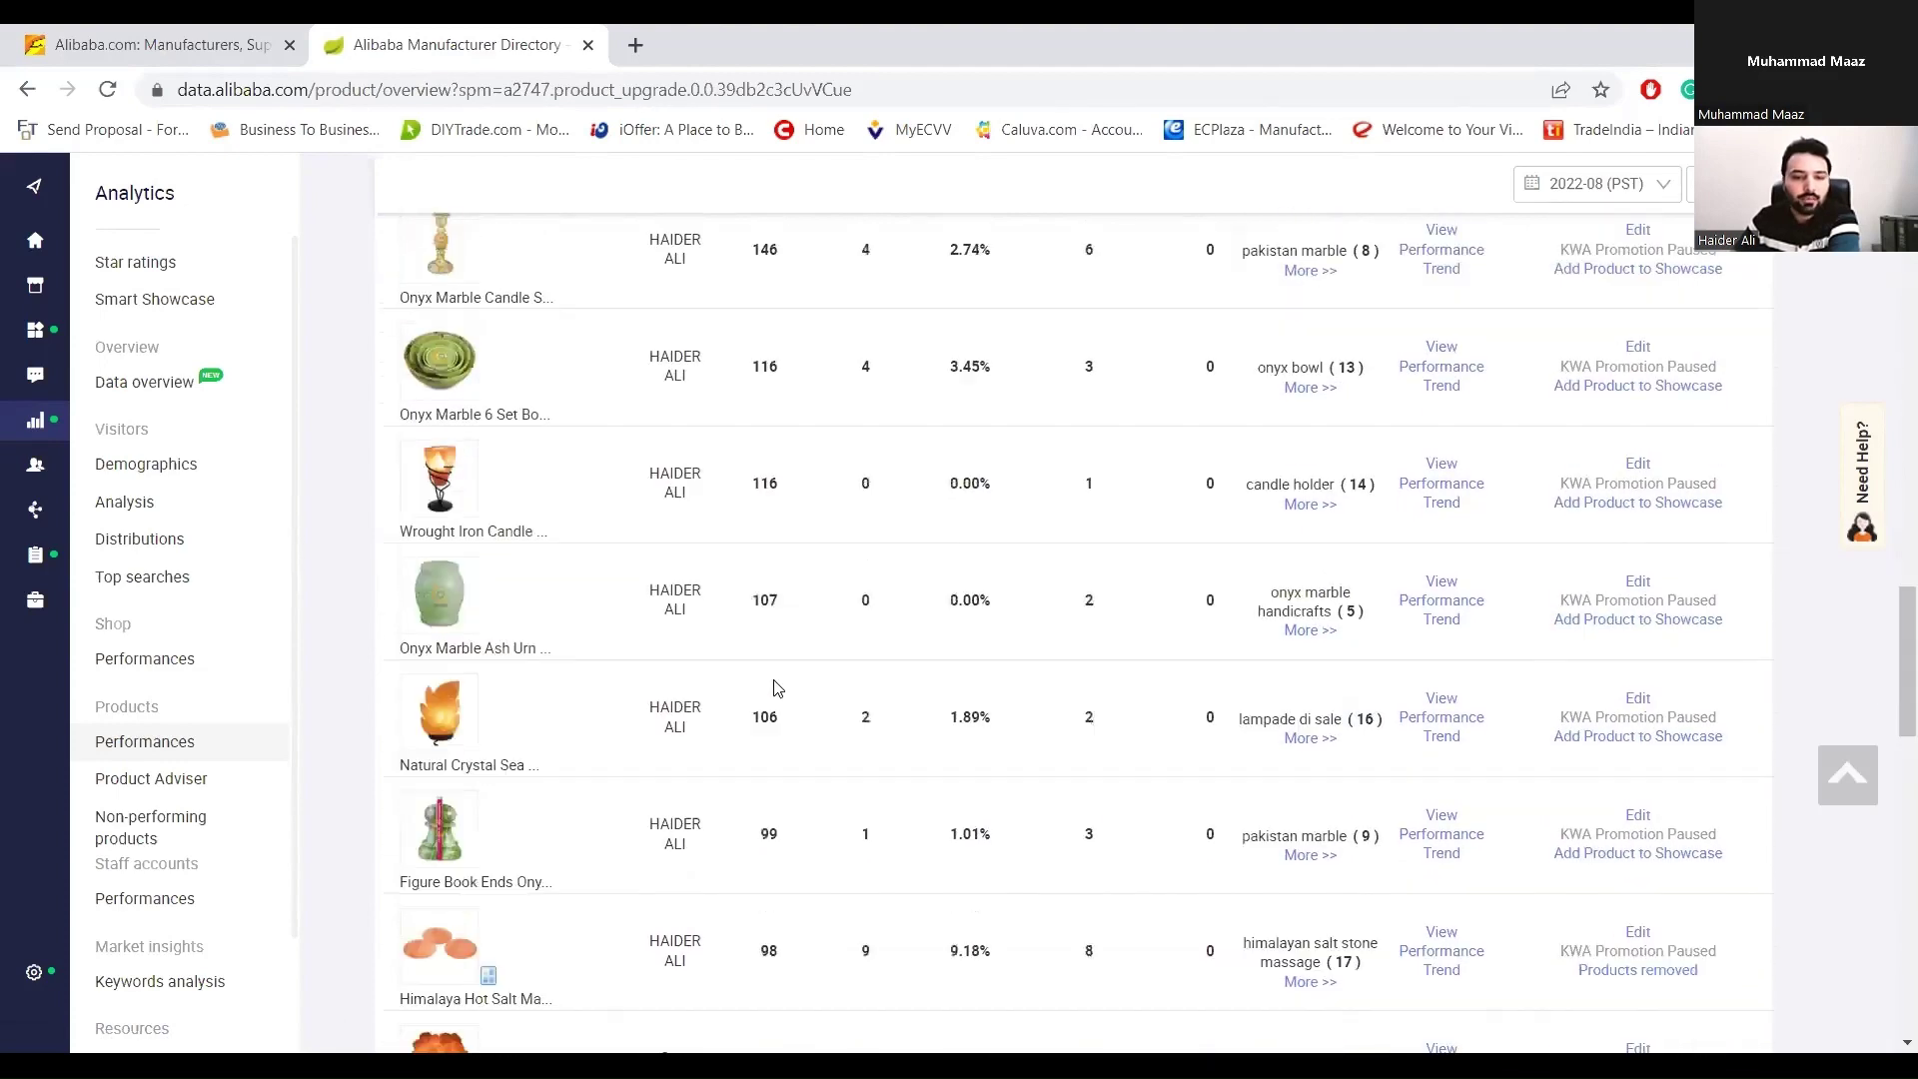
pyautogui.scroll(3, 775, 659)
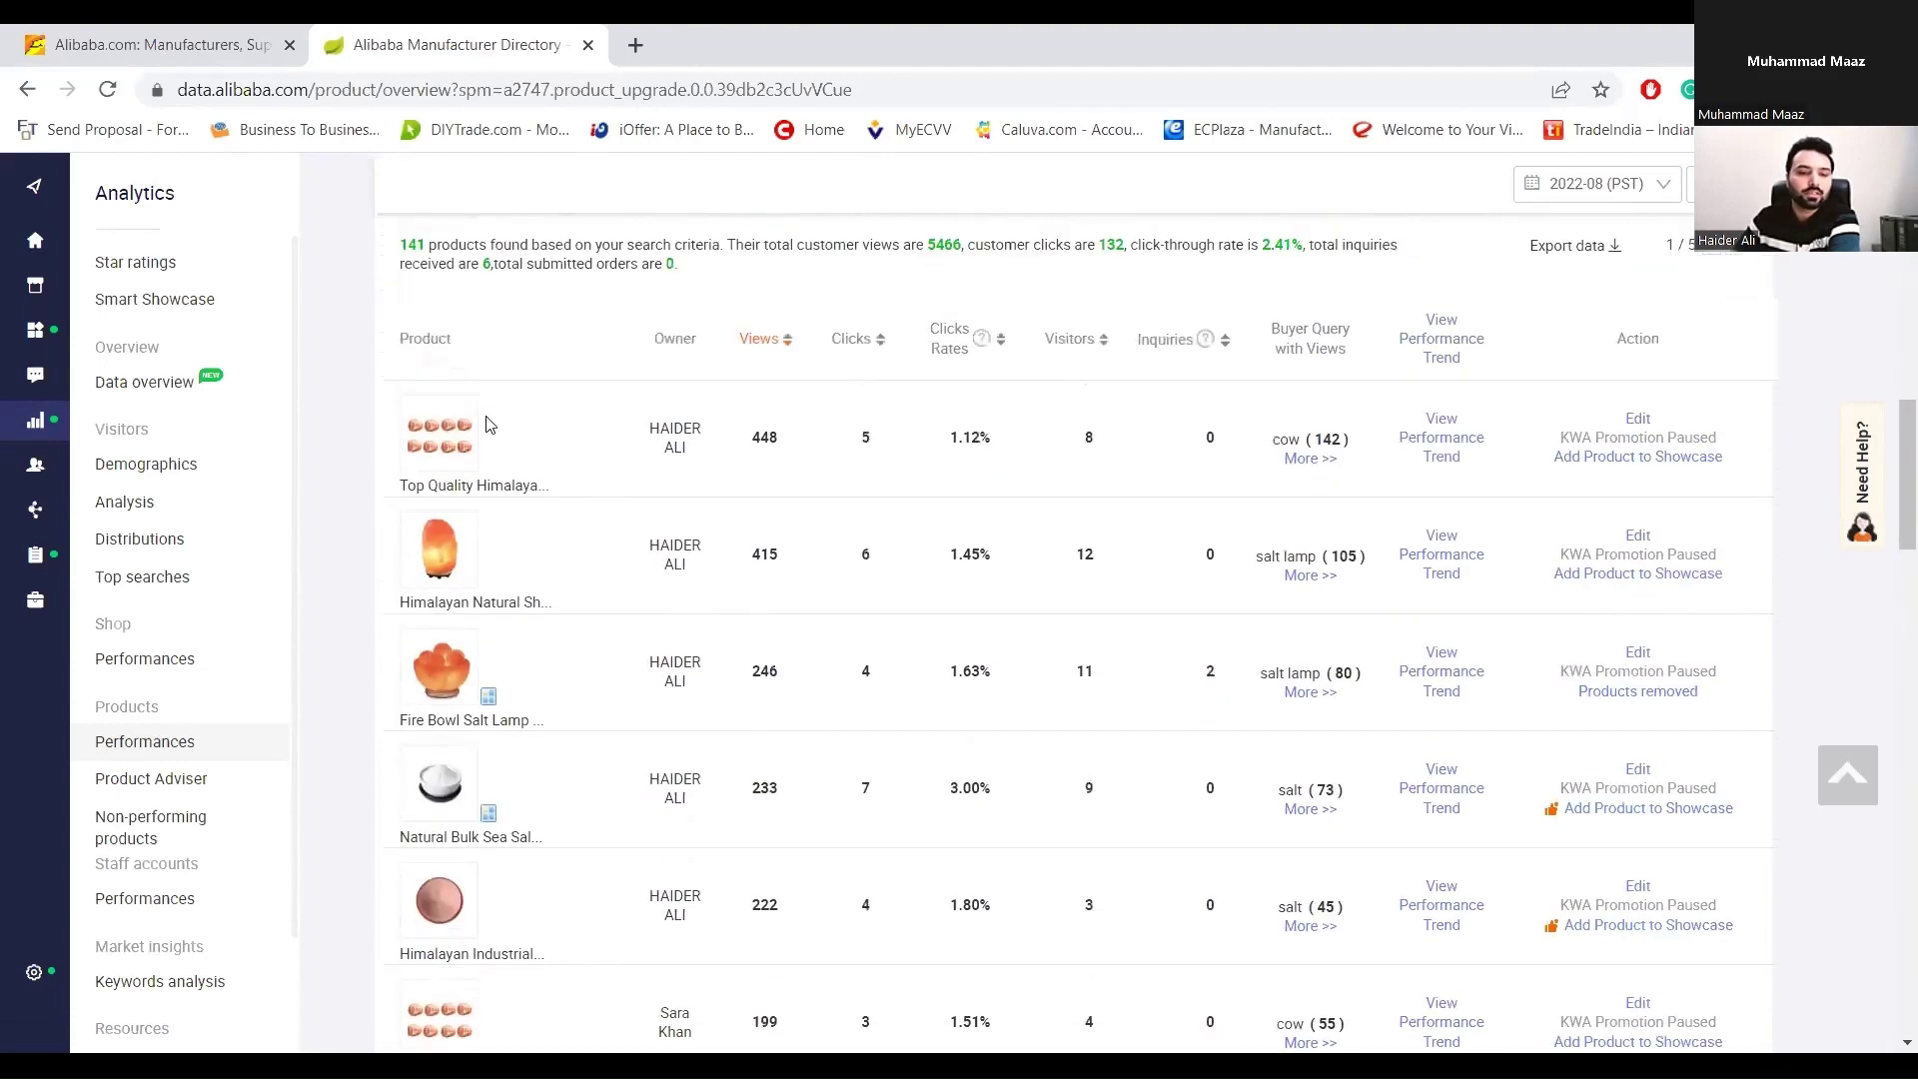
pyautogui.scroll(-1, 462, 669)
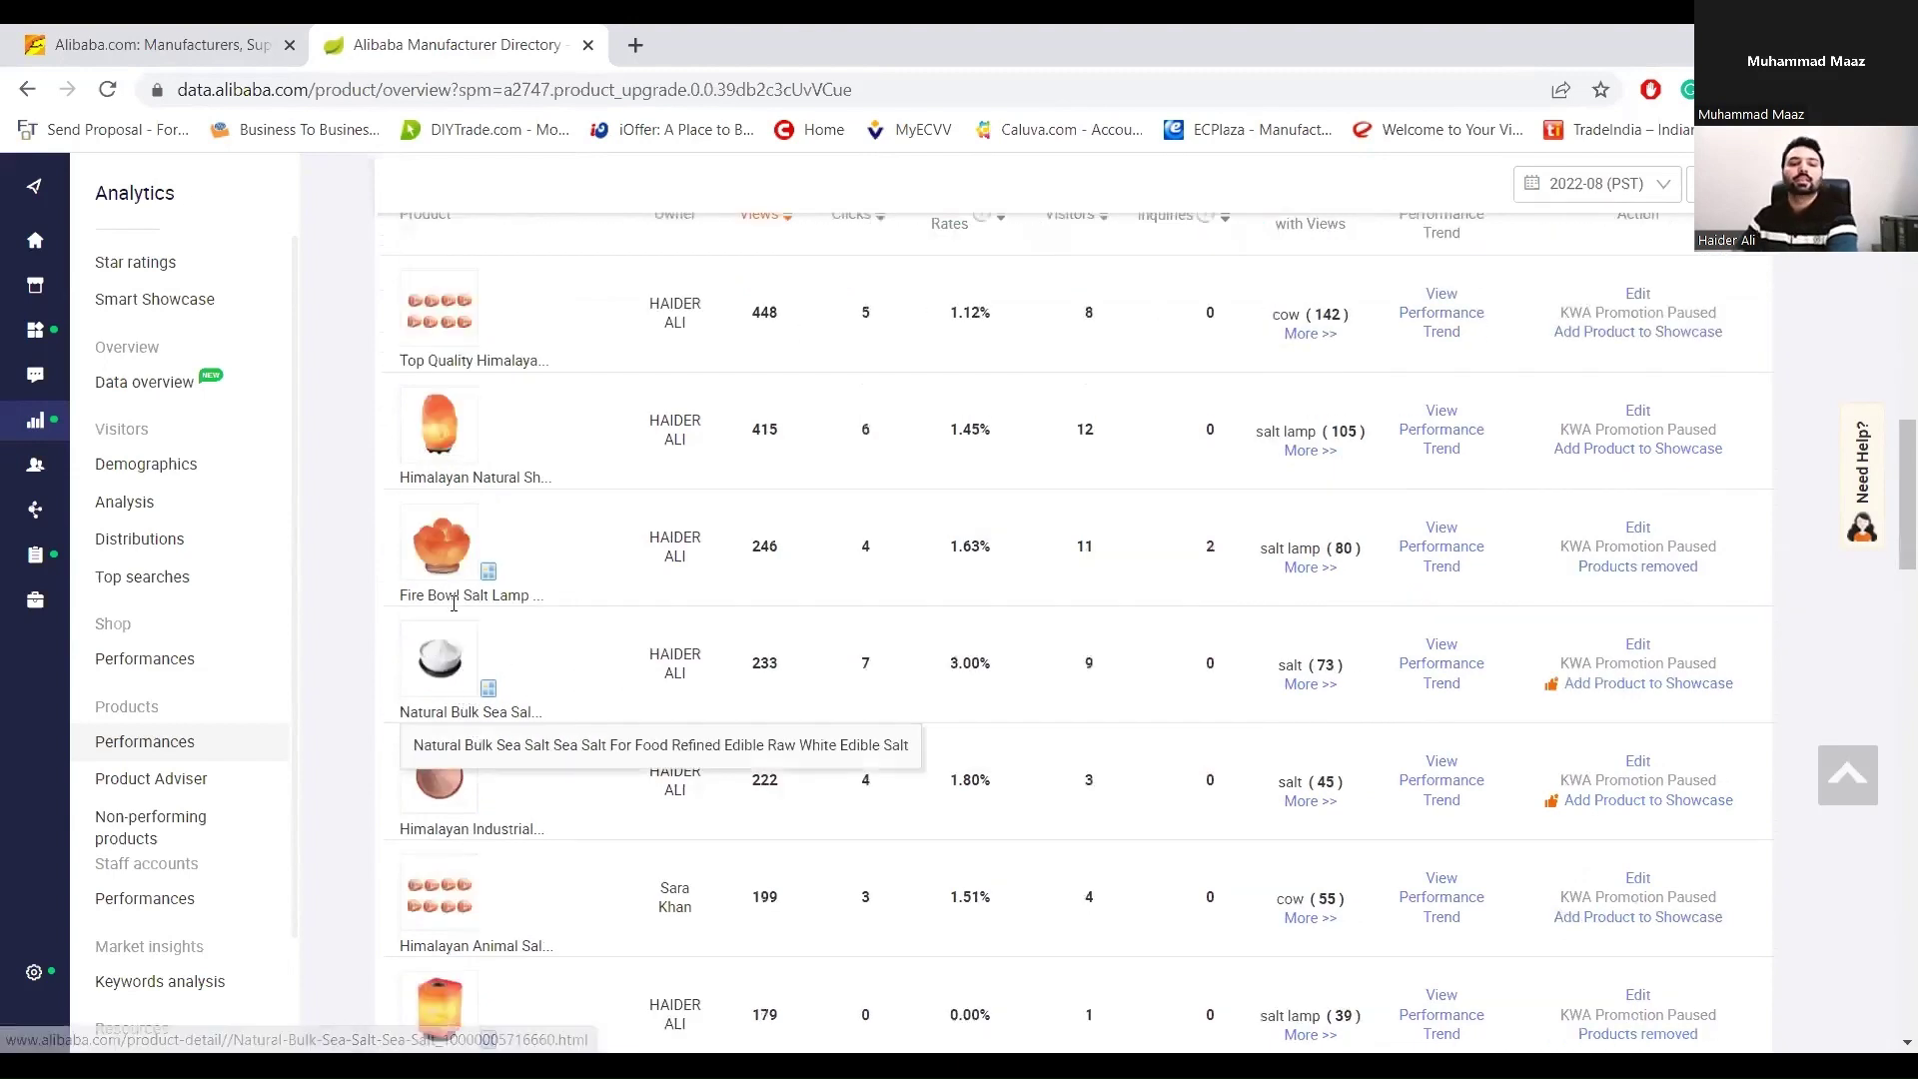
pyautogui.scroll(10, 719, 405)
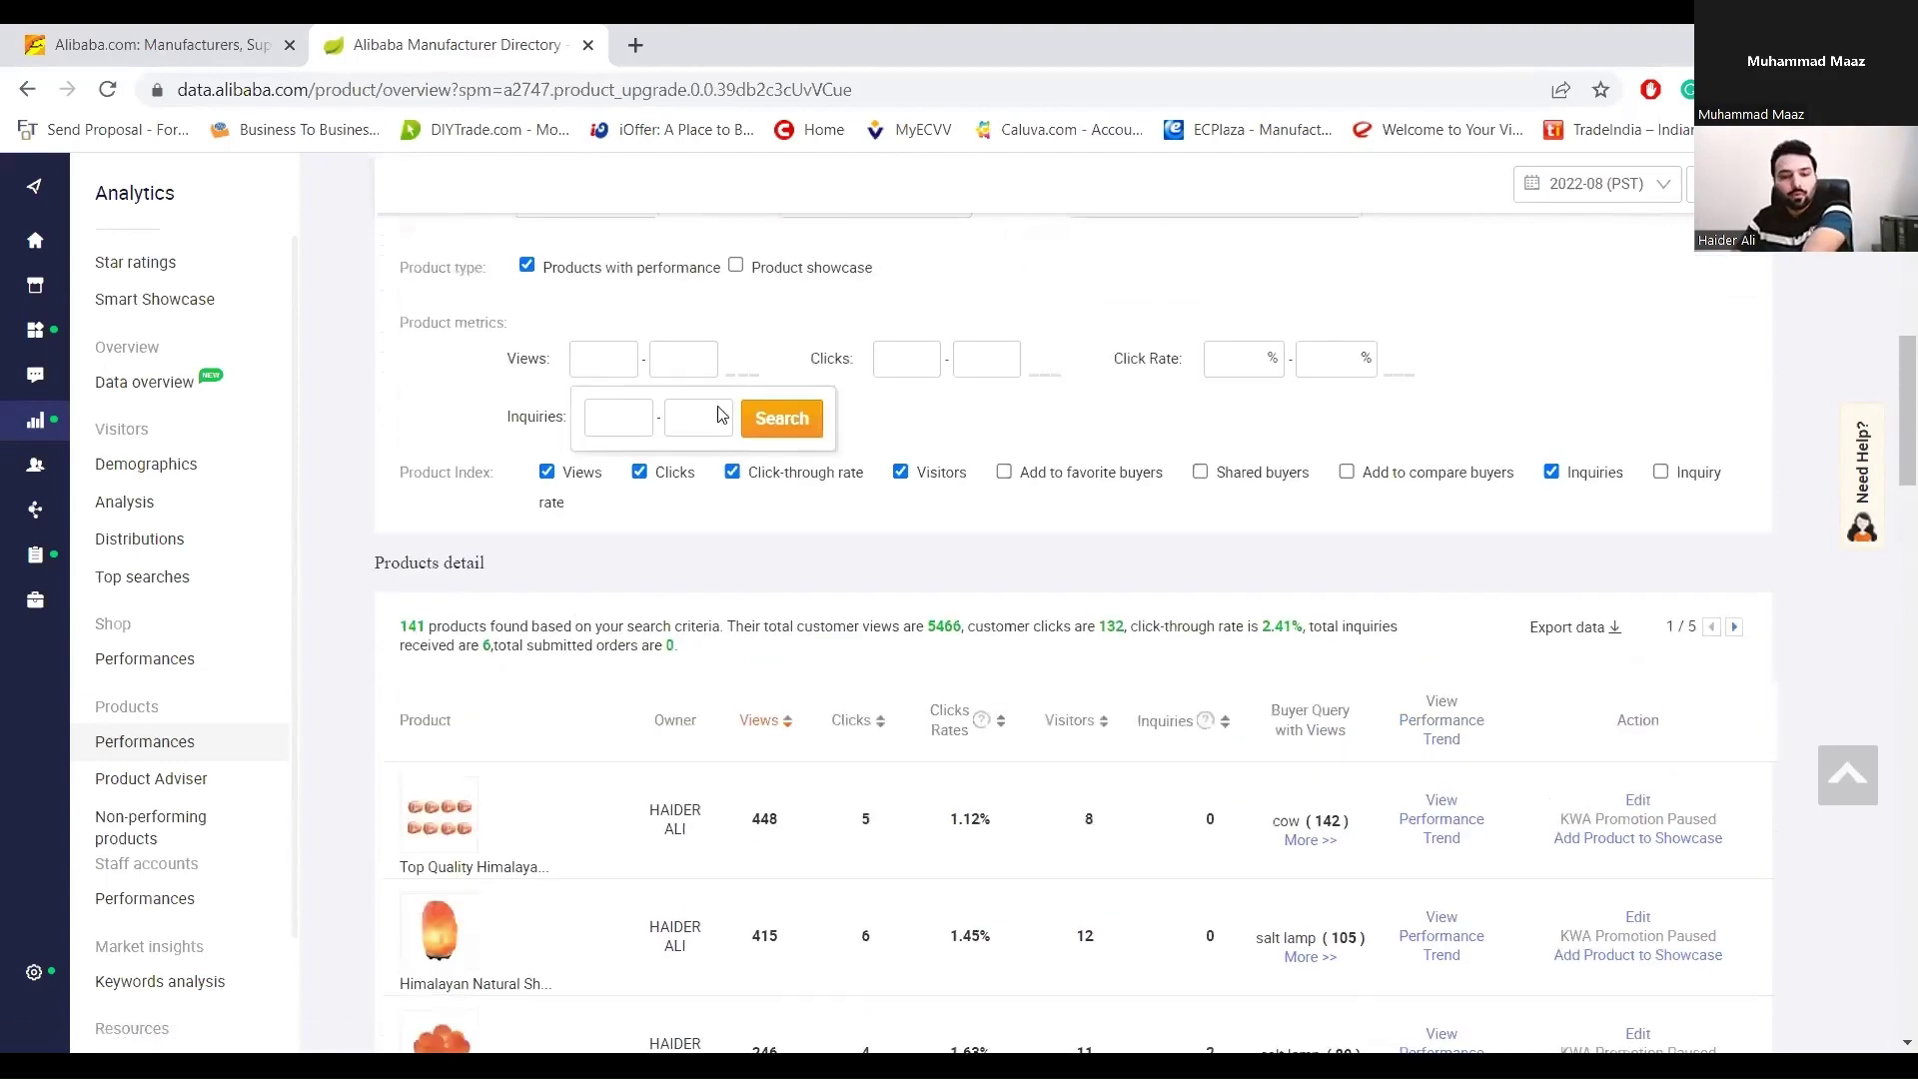
# - Open the Data overview page of the Analytics section
pyautogui.scroll(5, 719, 411)
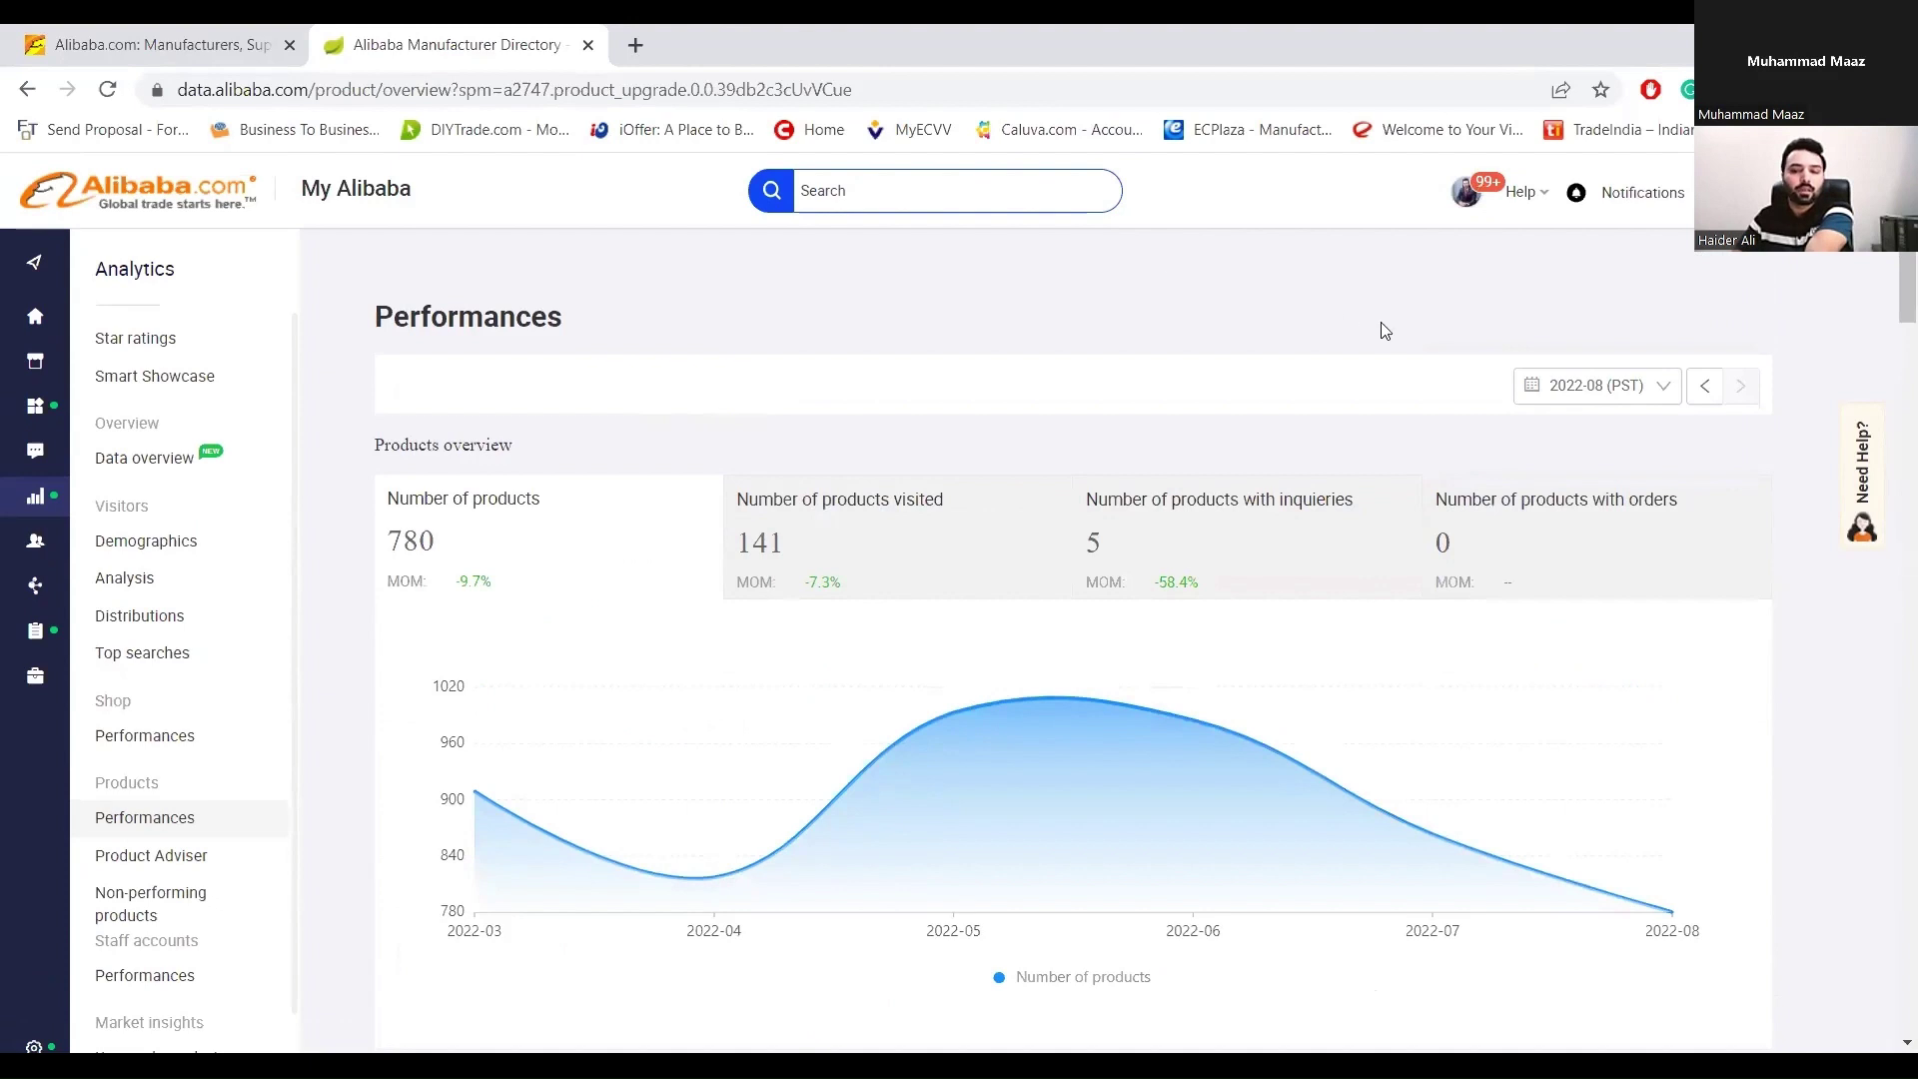
pyautogui.scroll(-3, 699, 619)
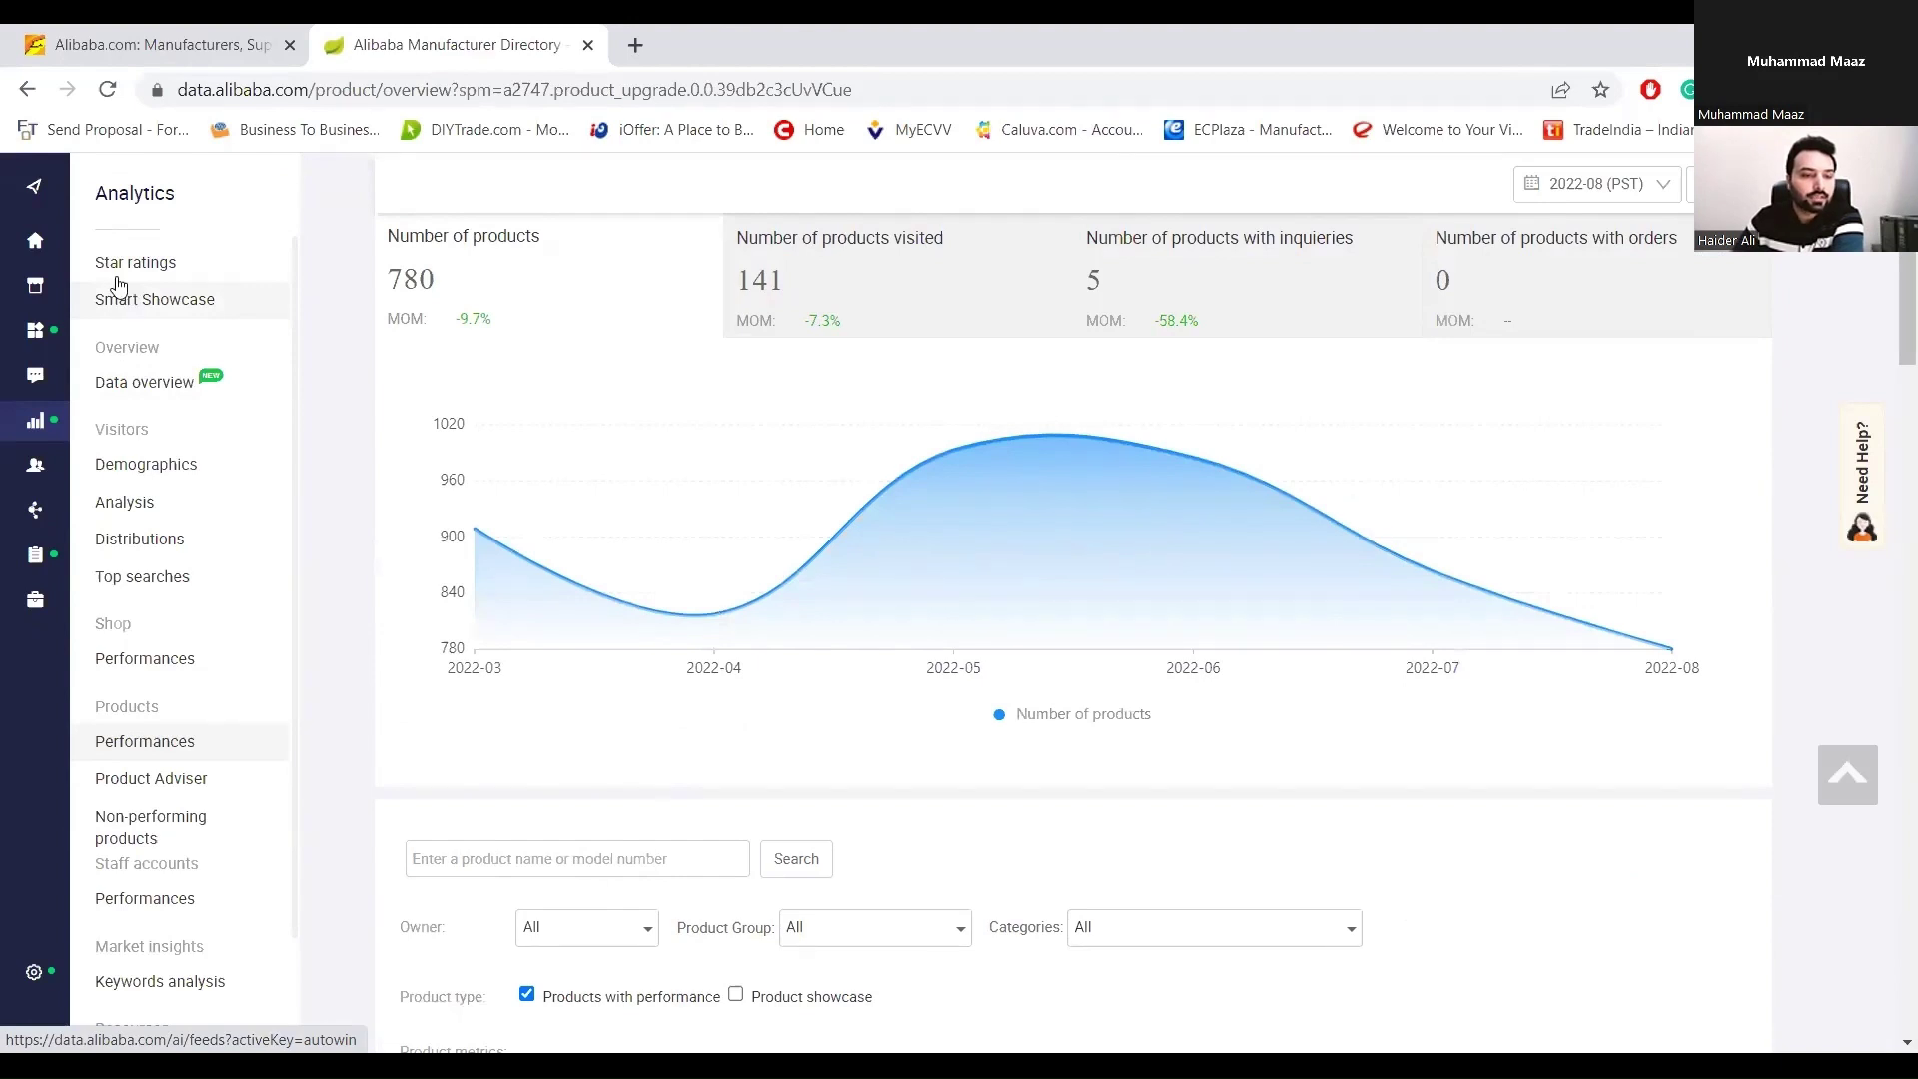
pyautogui.moveTo(110, 418)
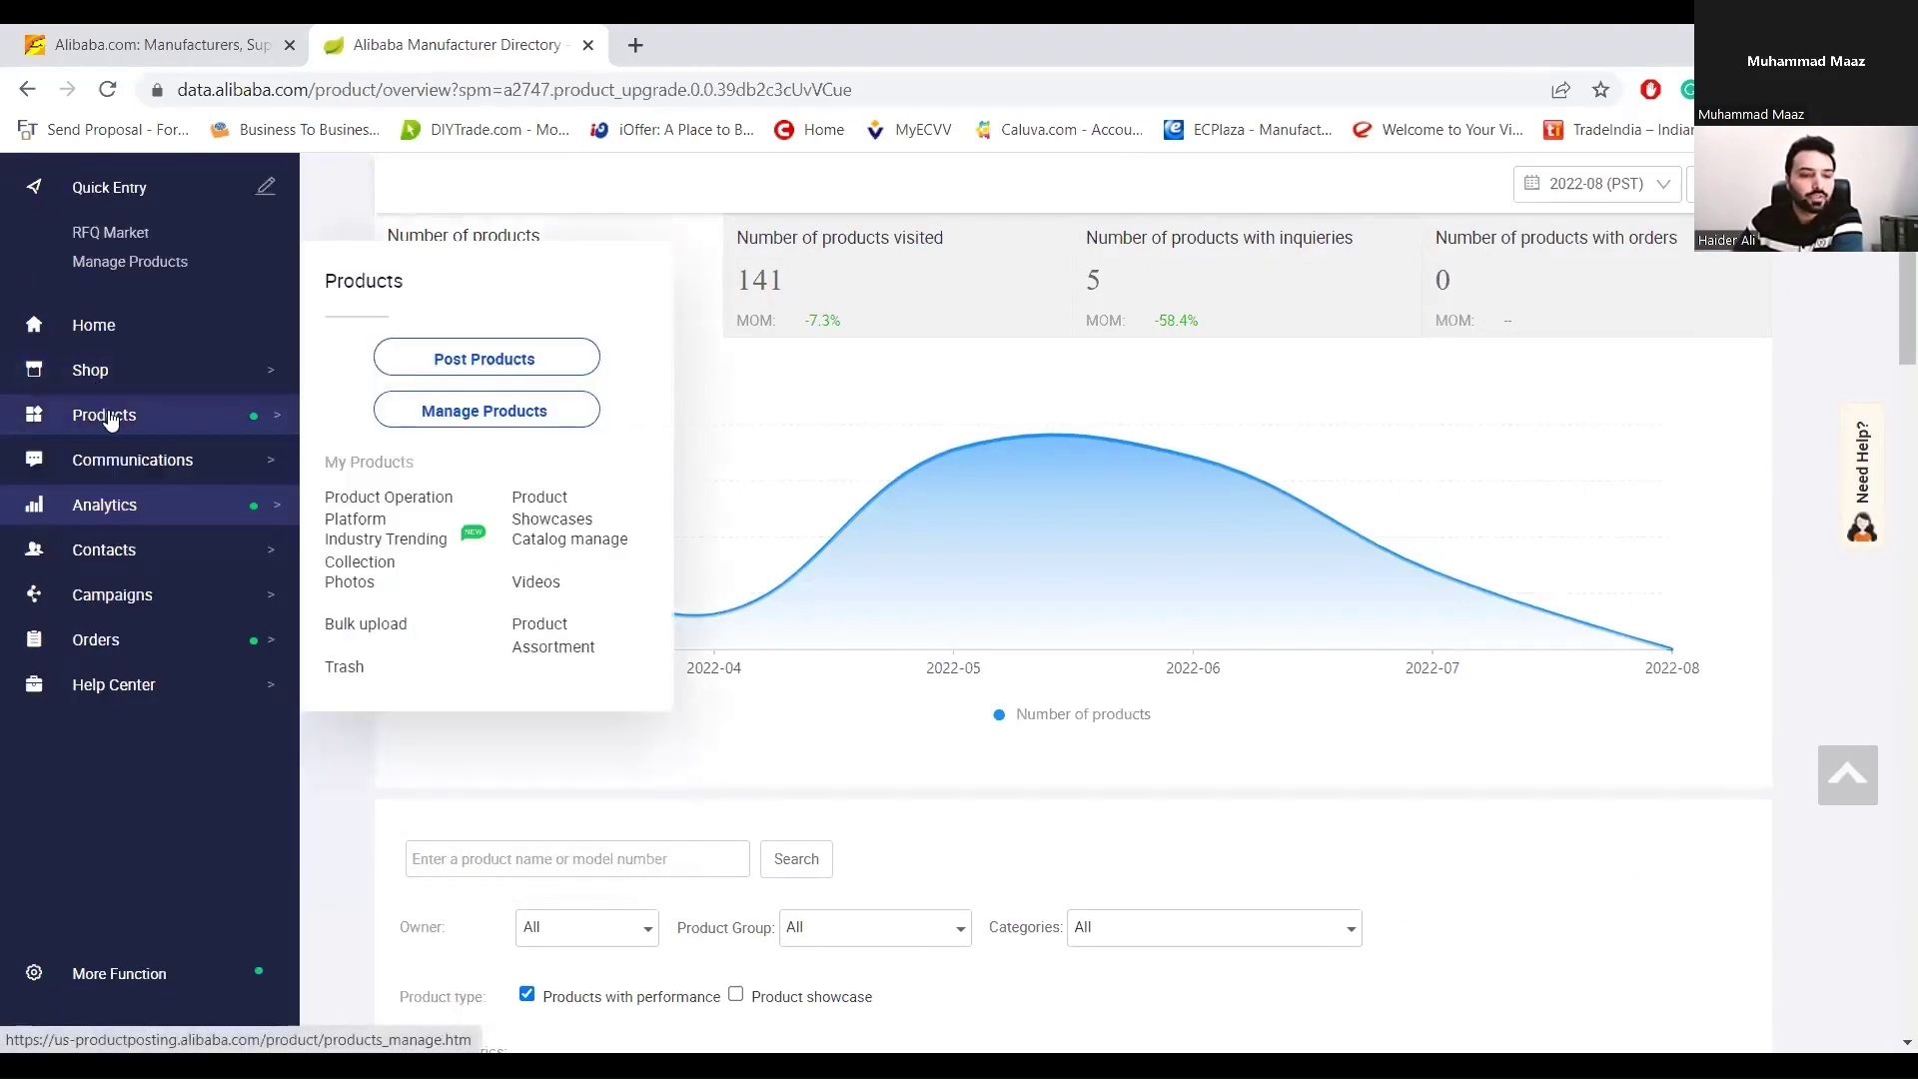
pyautogui.moveTo(117, 375)
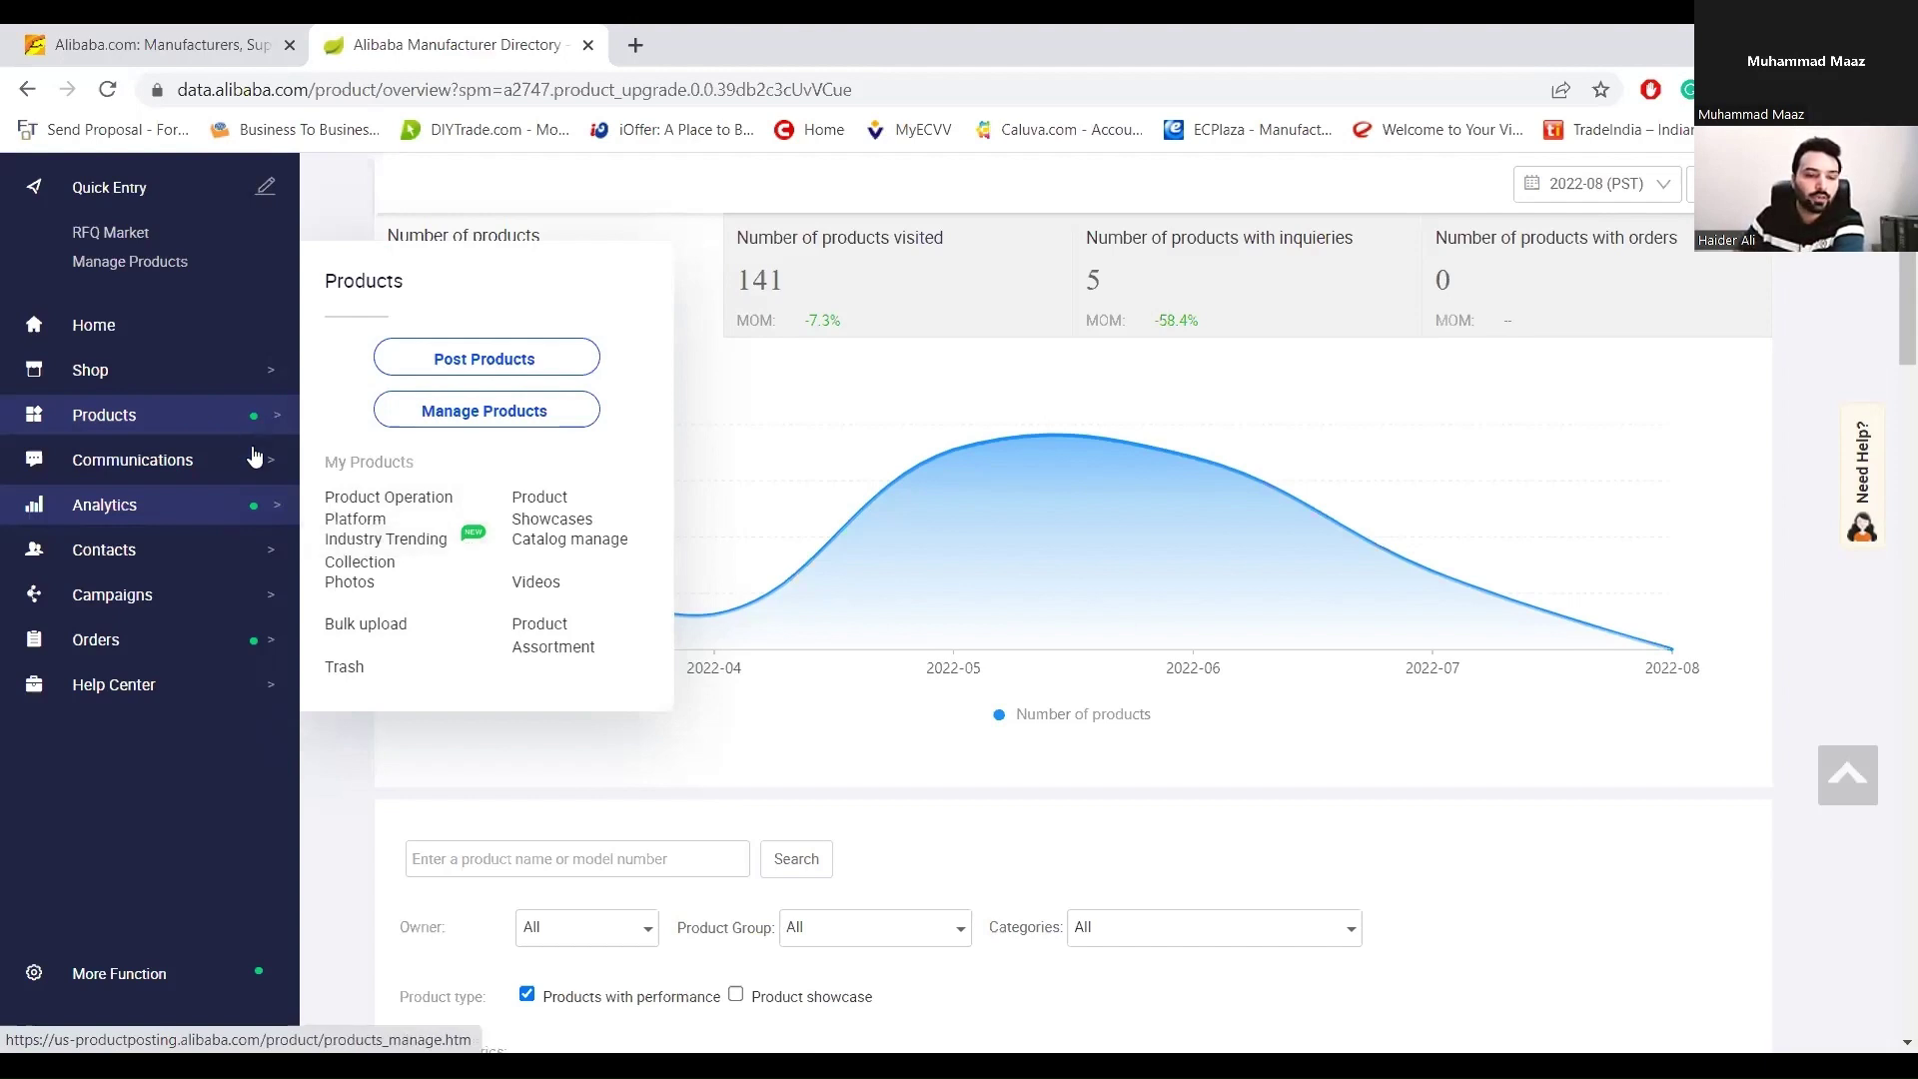
pyautogui.moveTo(150, 517)
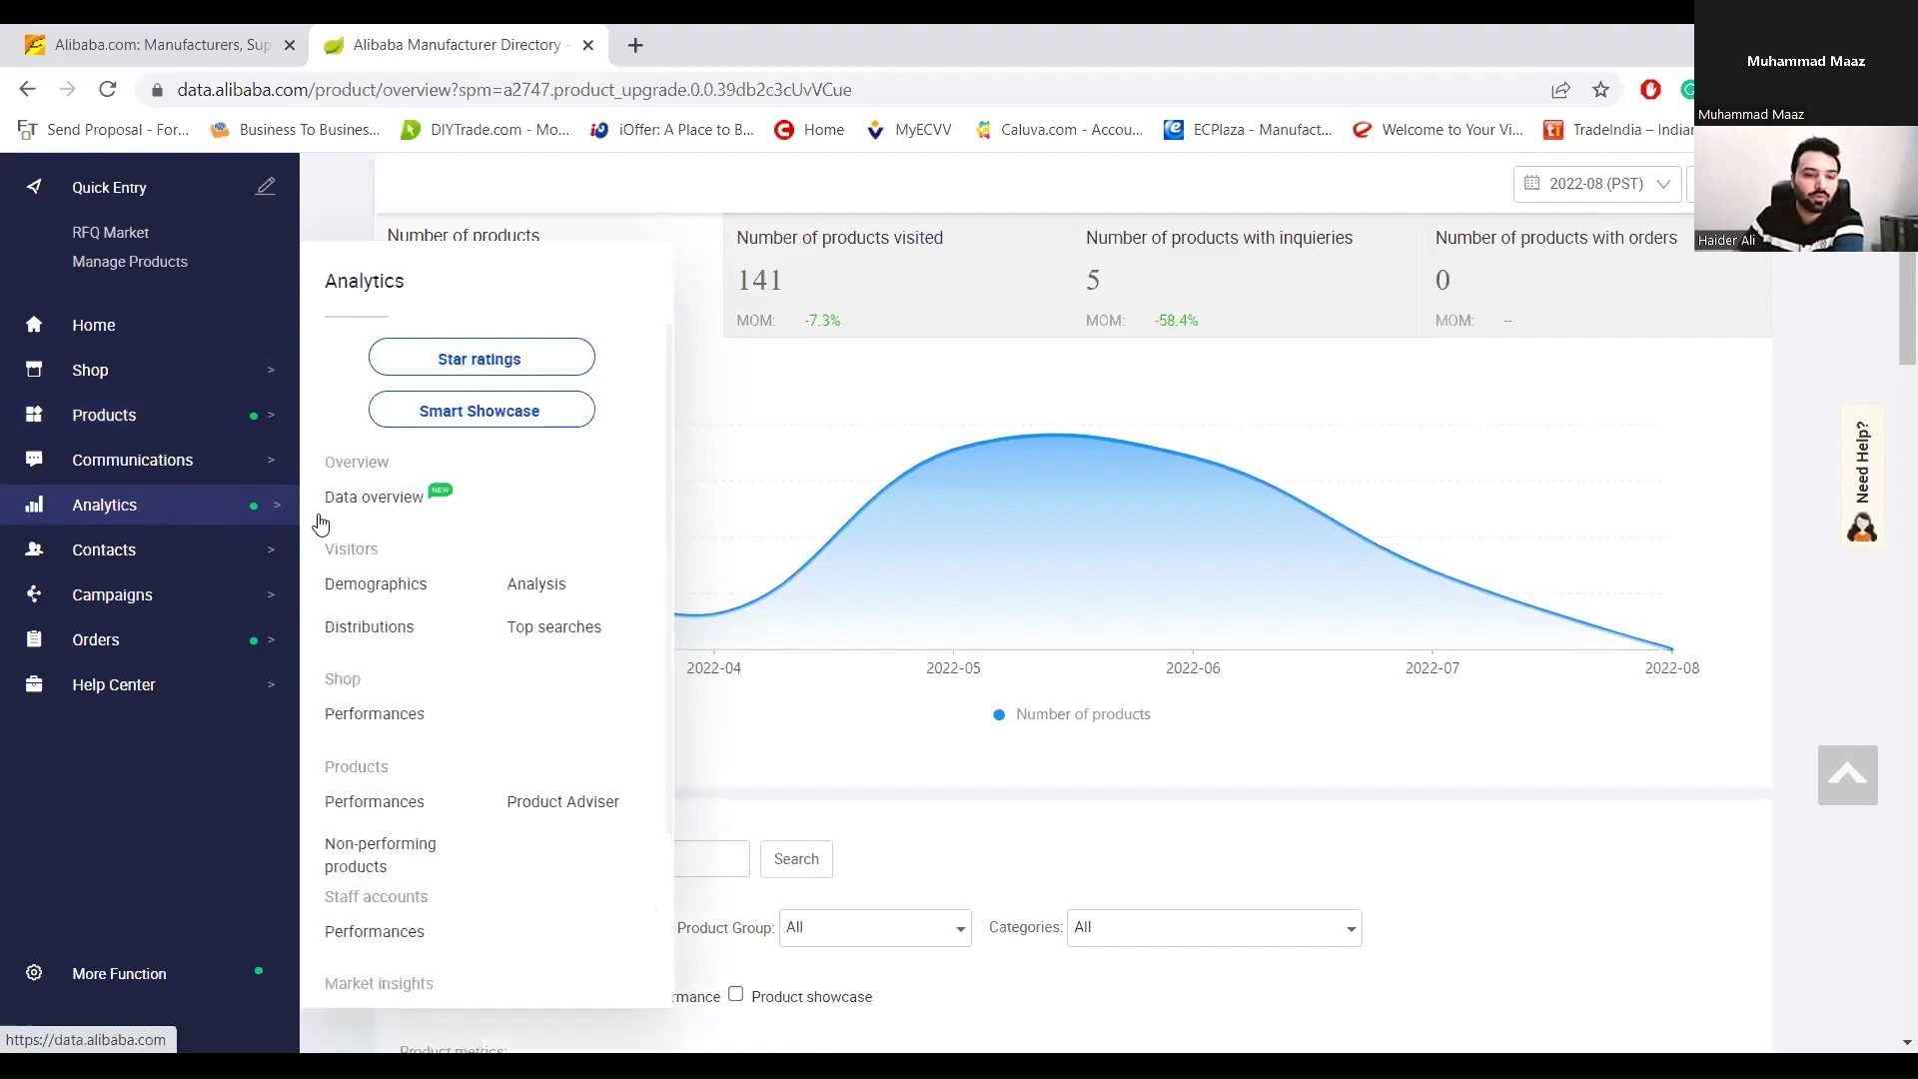
pyautogui.click(405, 507)
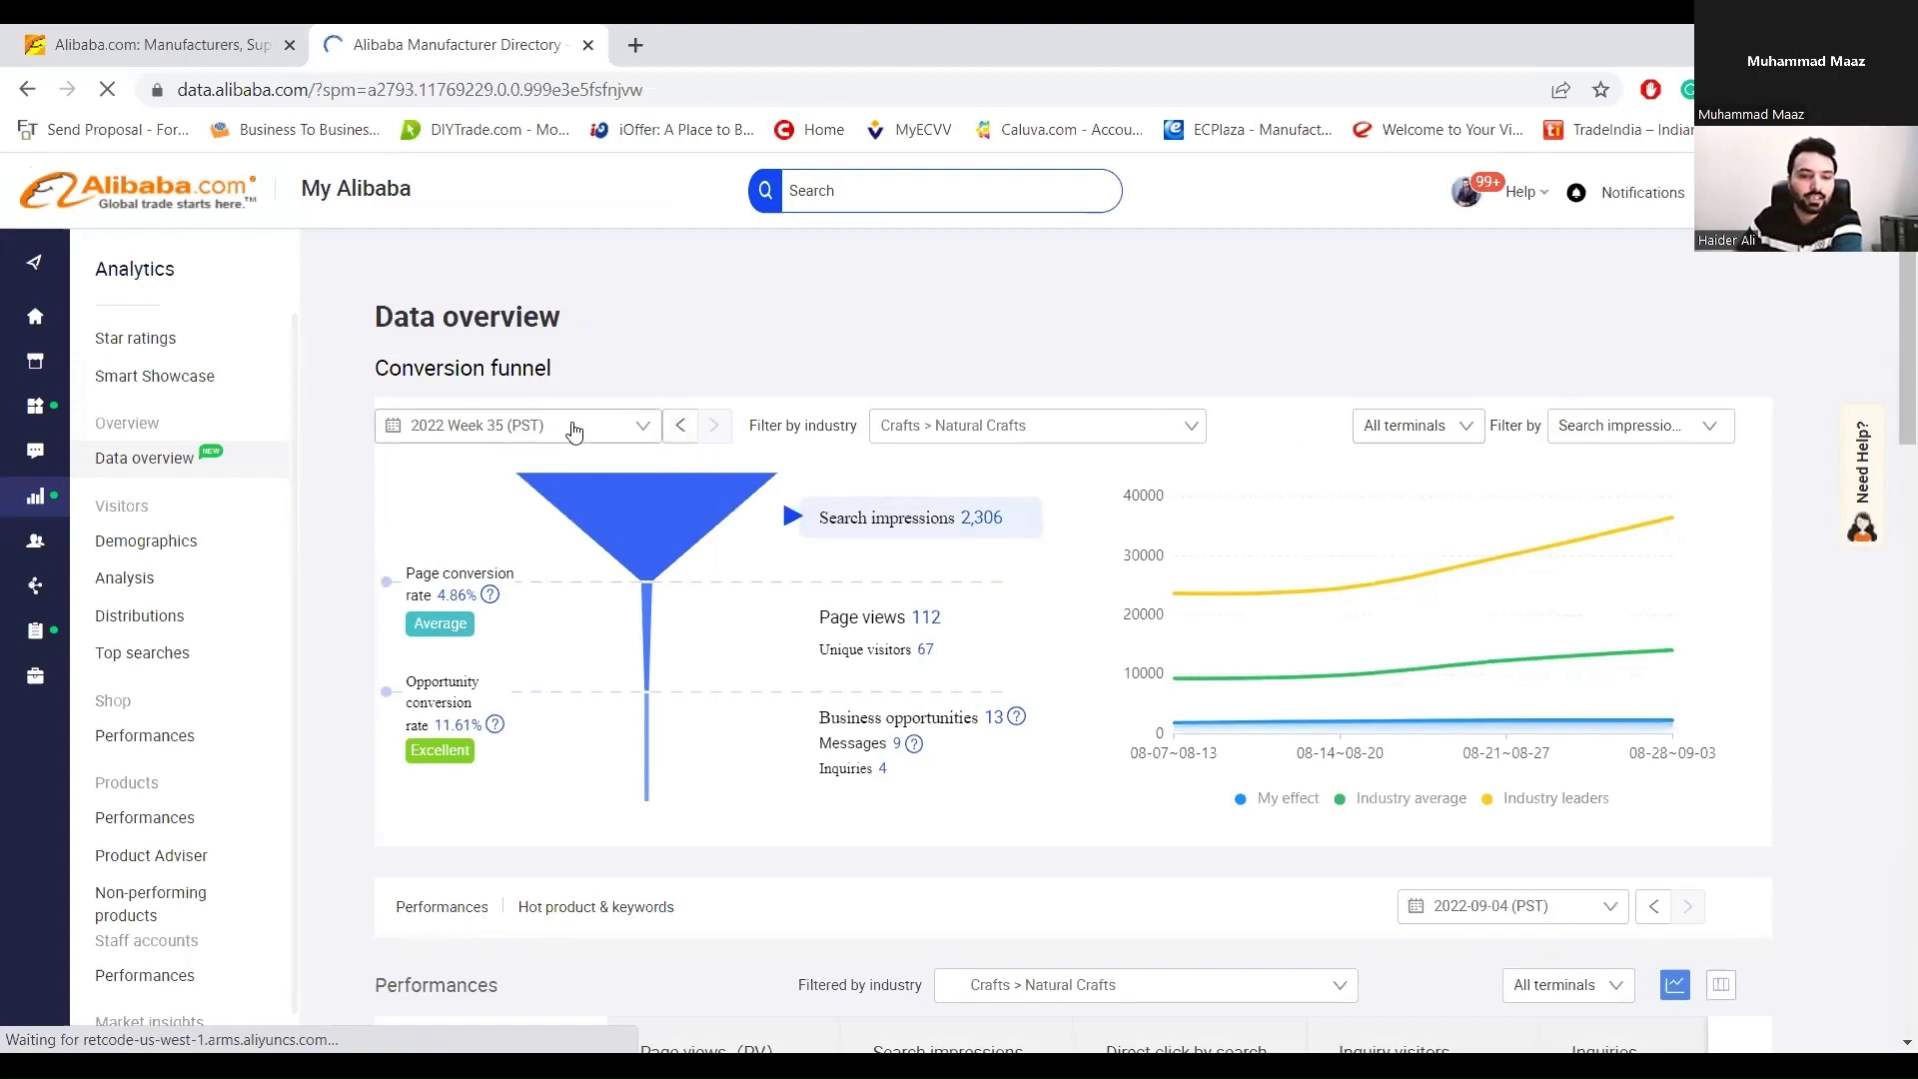
# - Set the conversion funnel's reporting period to the month of July 2022
pyautogui.click(521, 427)
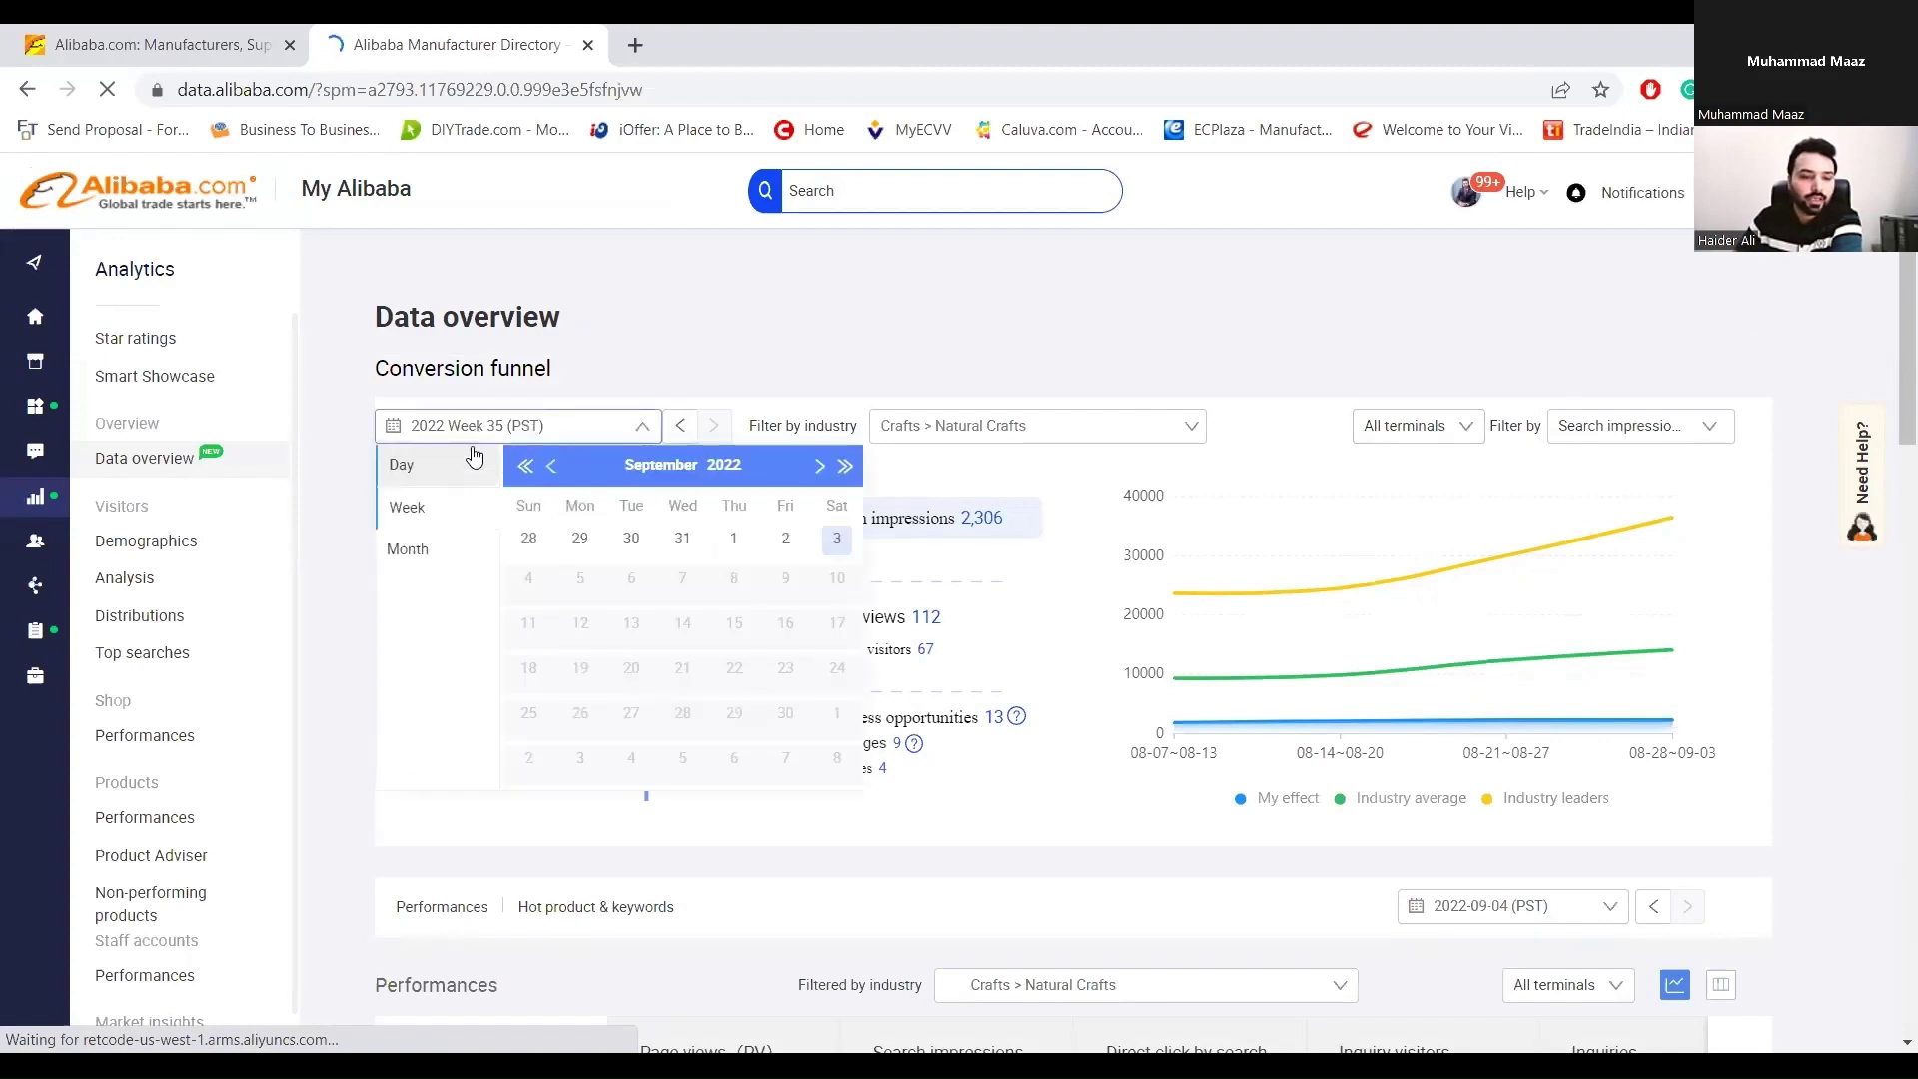
pyautogui.click(425, 554)
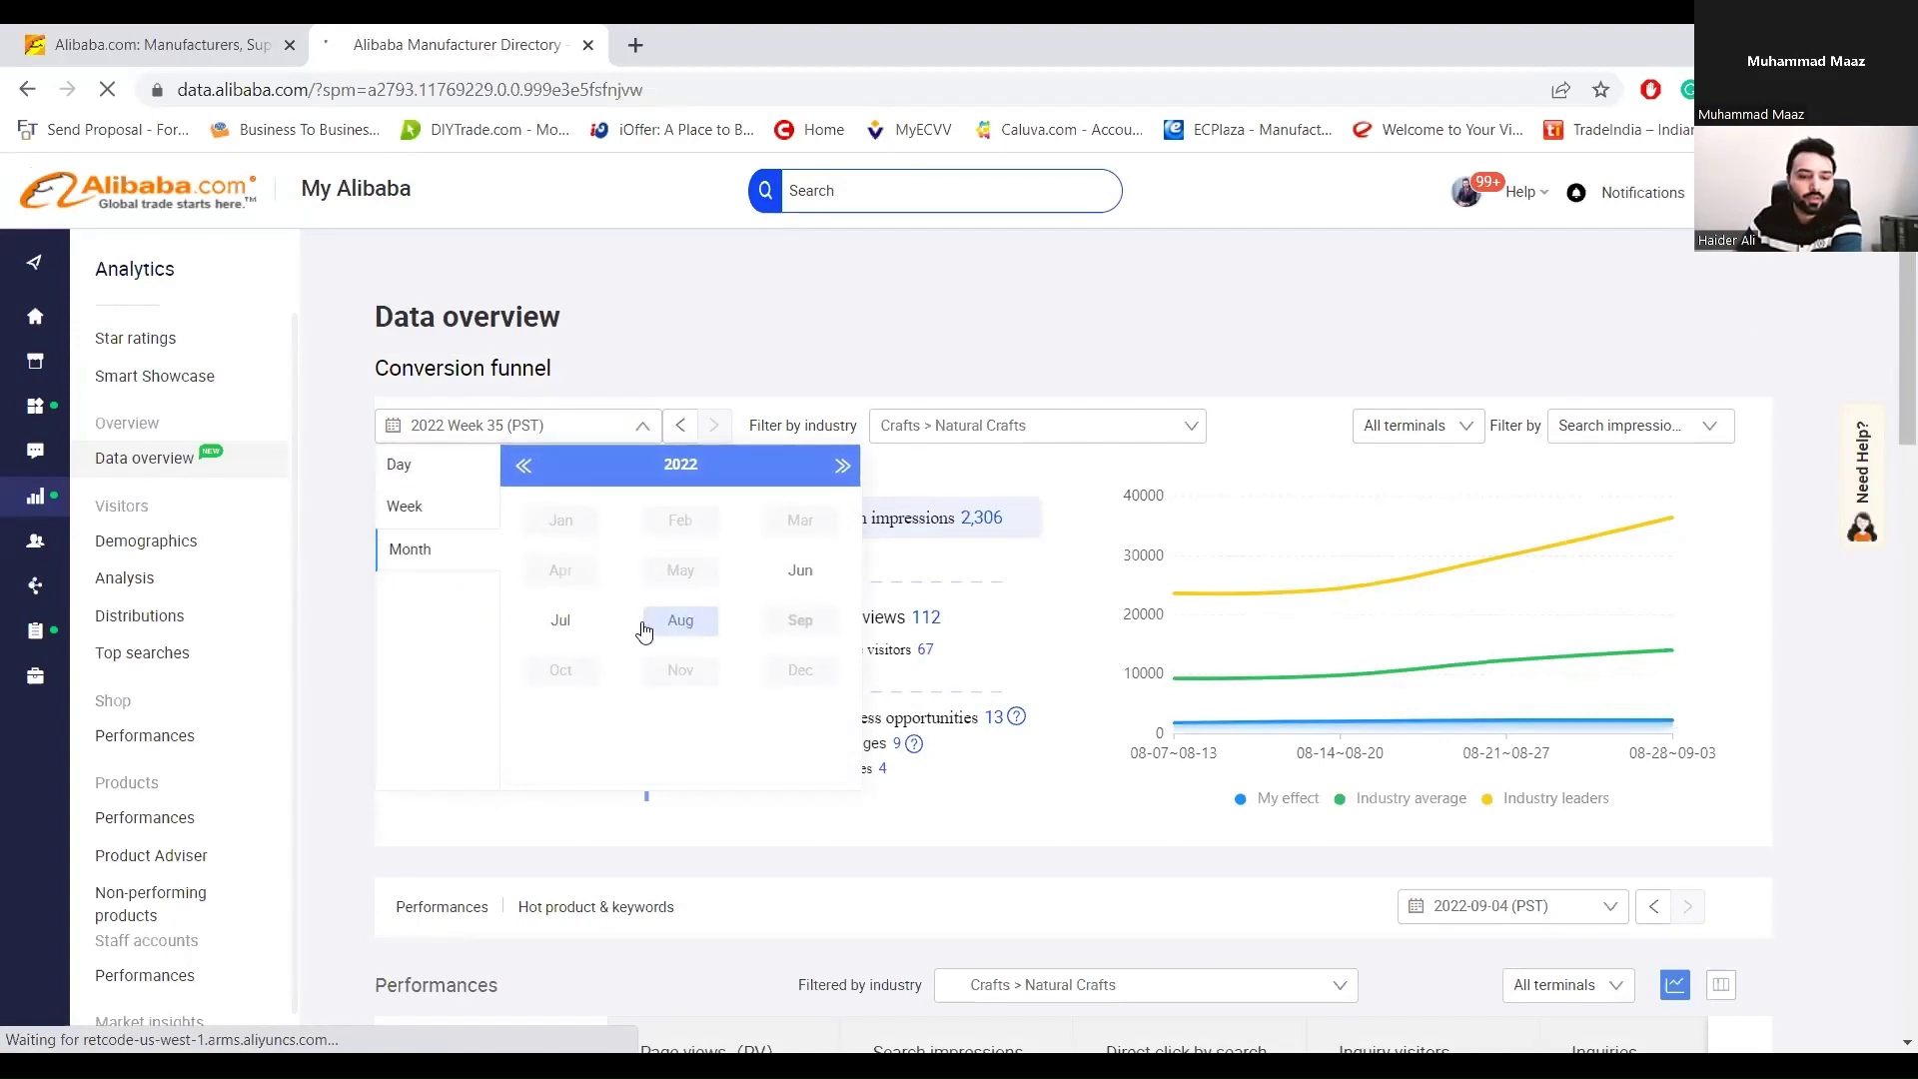
pyautogui.click(560, 621)
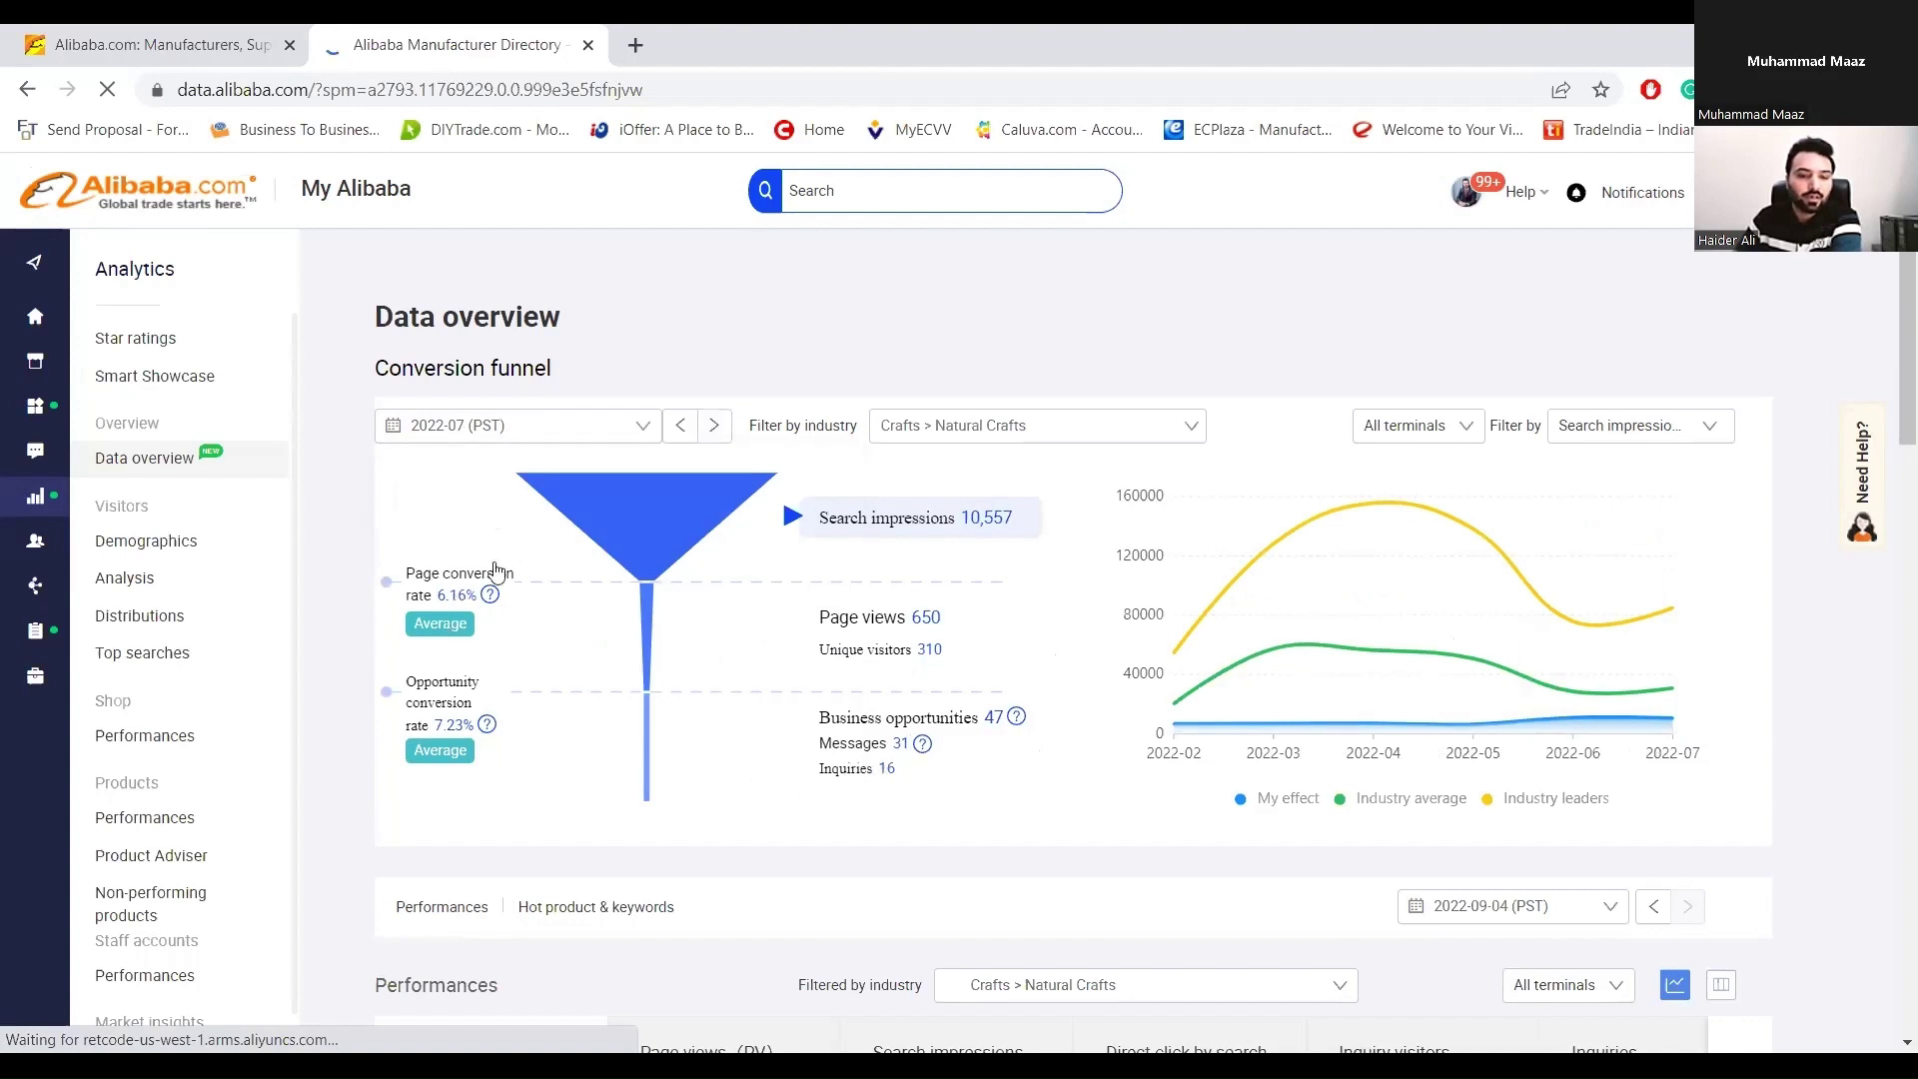
# - Compare the shop's own monthly search impressions with the industry average and industry leaders on the trend chart
pyautogui.moveTo(1539, 544)
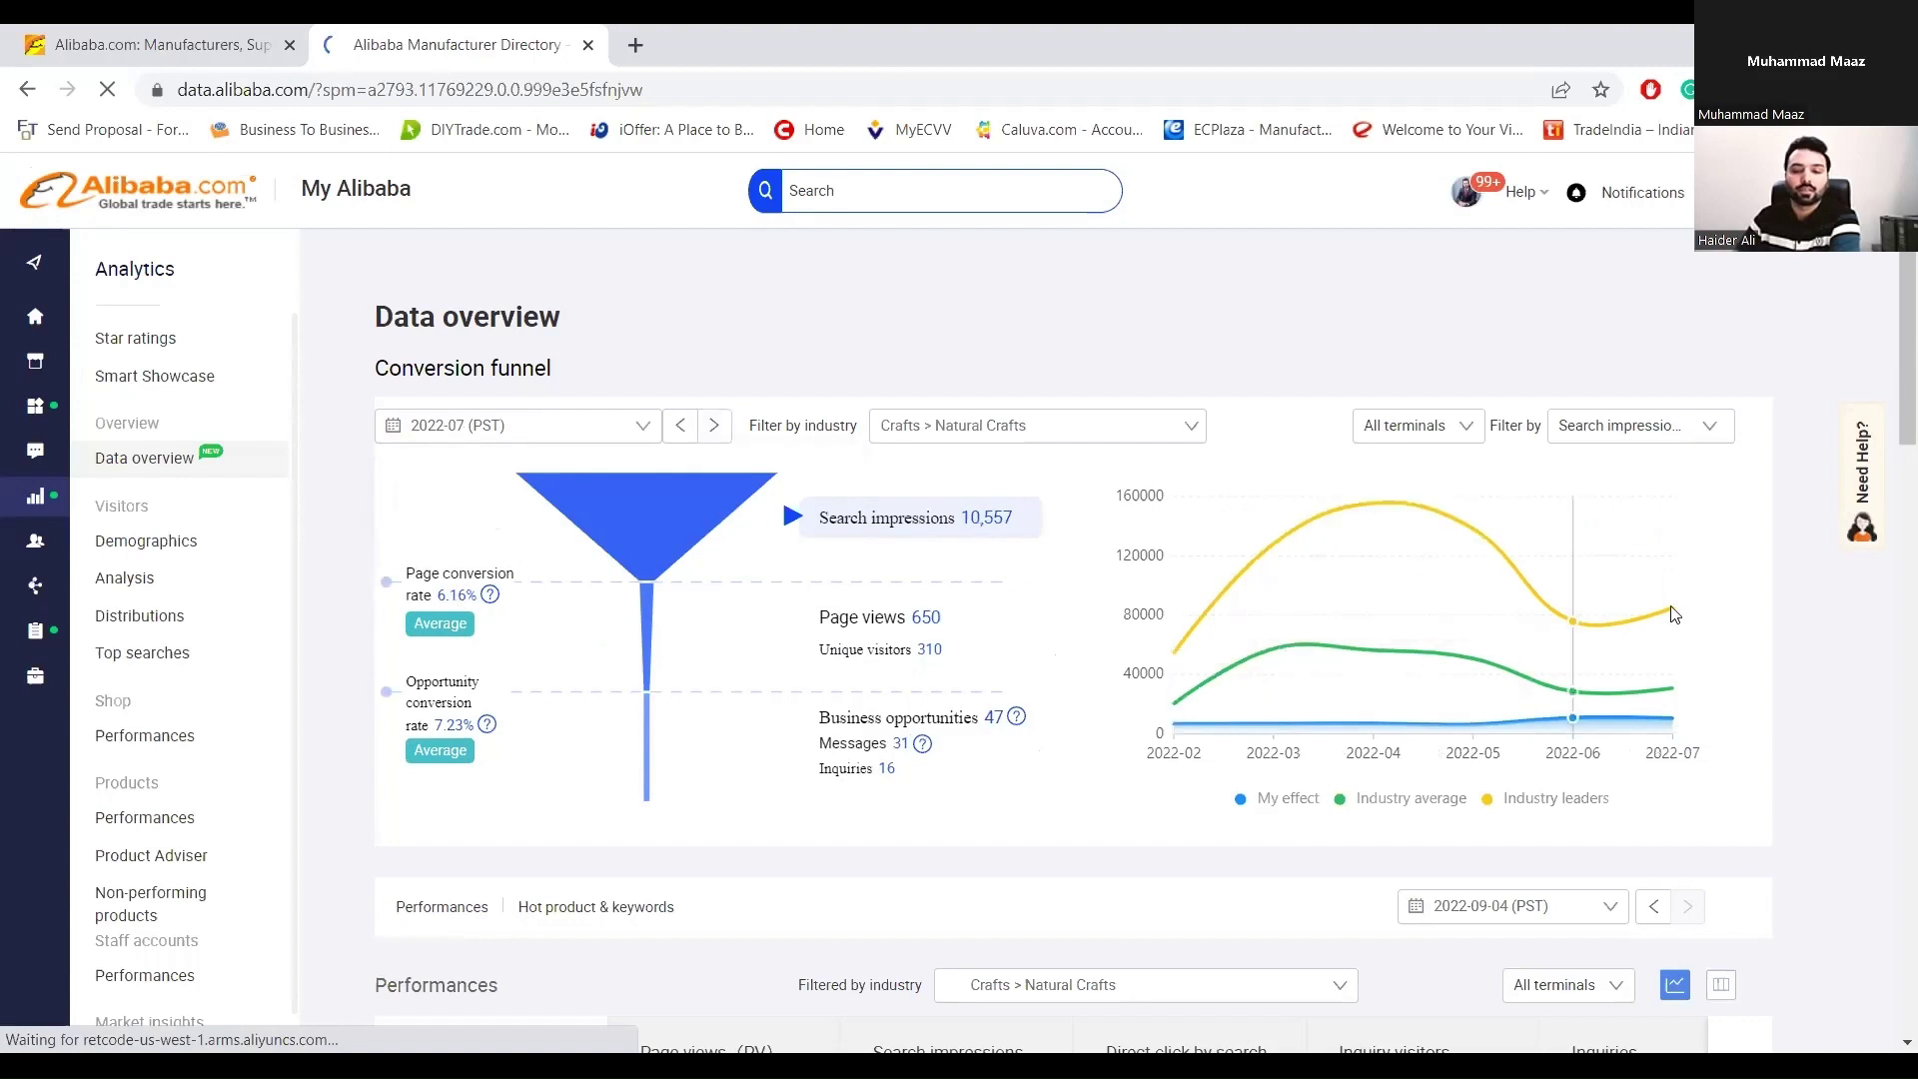
pyautogui.moveTo(1266, 732)
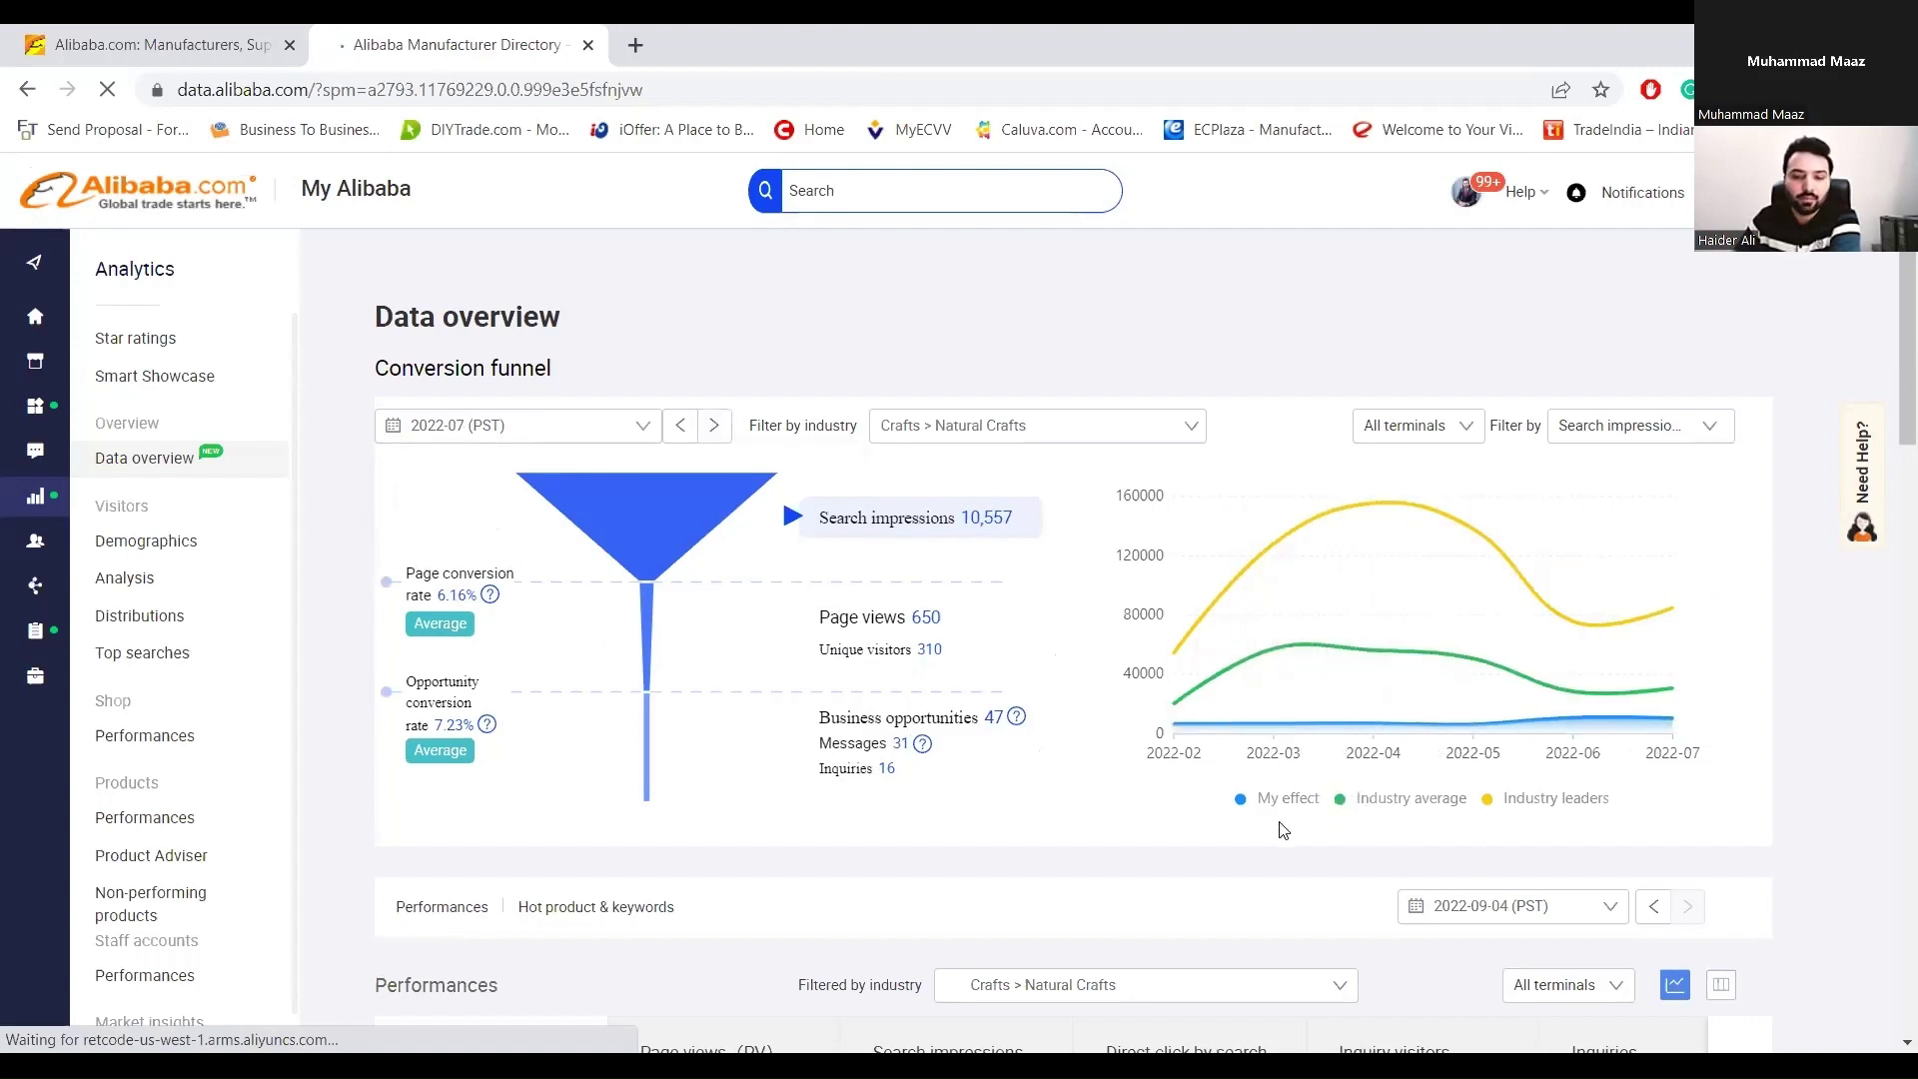
pyautogui.moveTo(1652, 711)
pyautogui.moveTo(1174, 713)
pyautogui.moveTo(1295, 667)
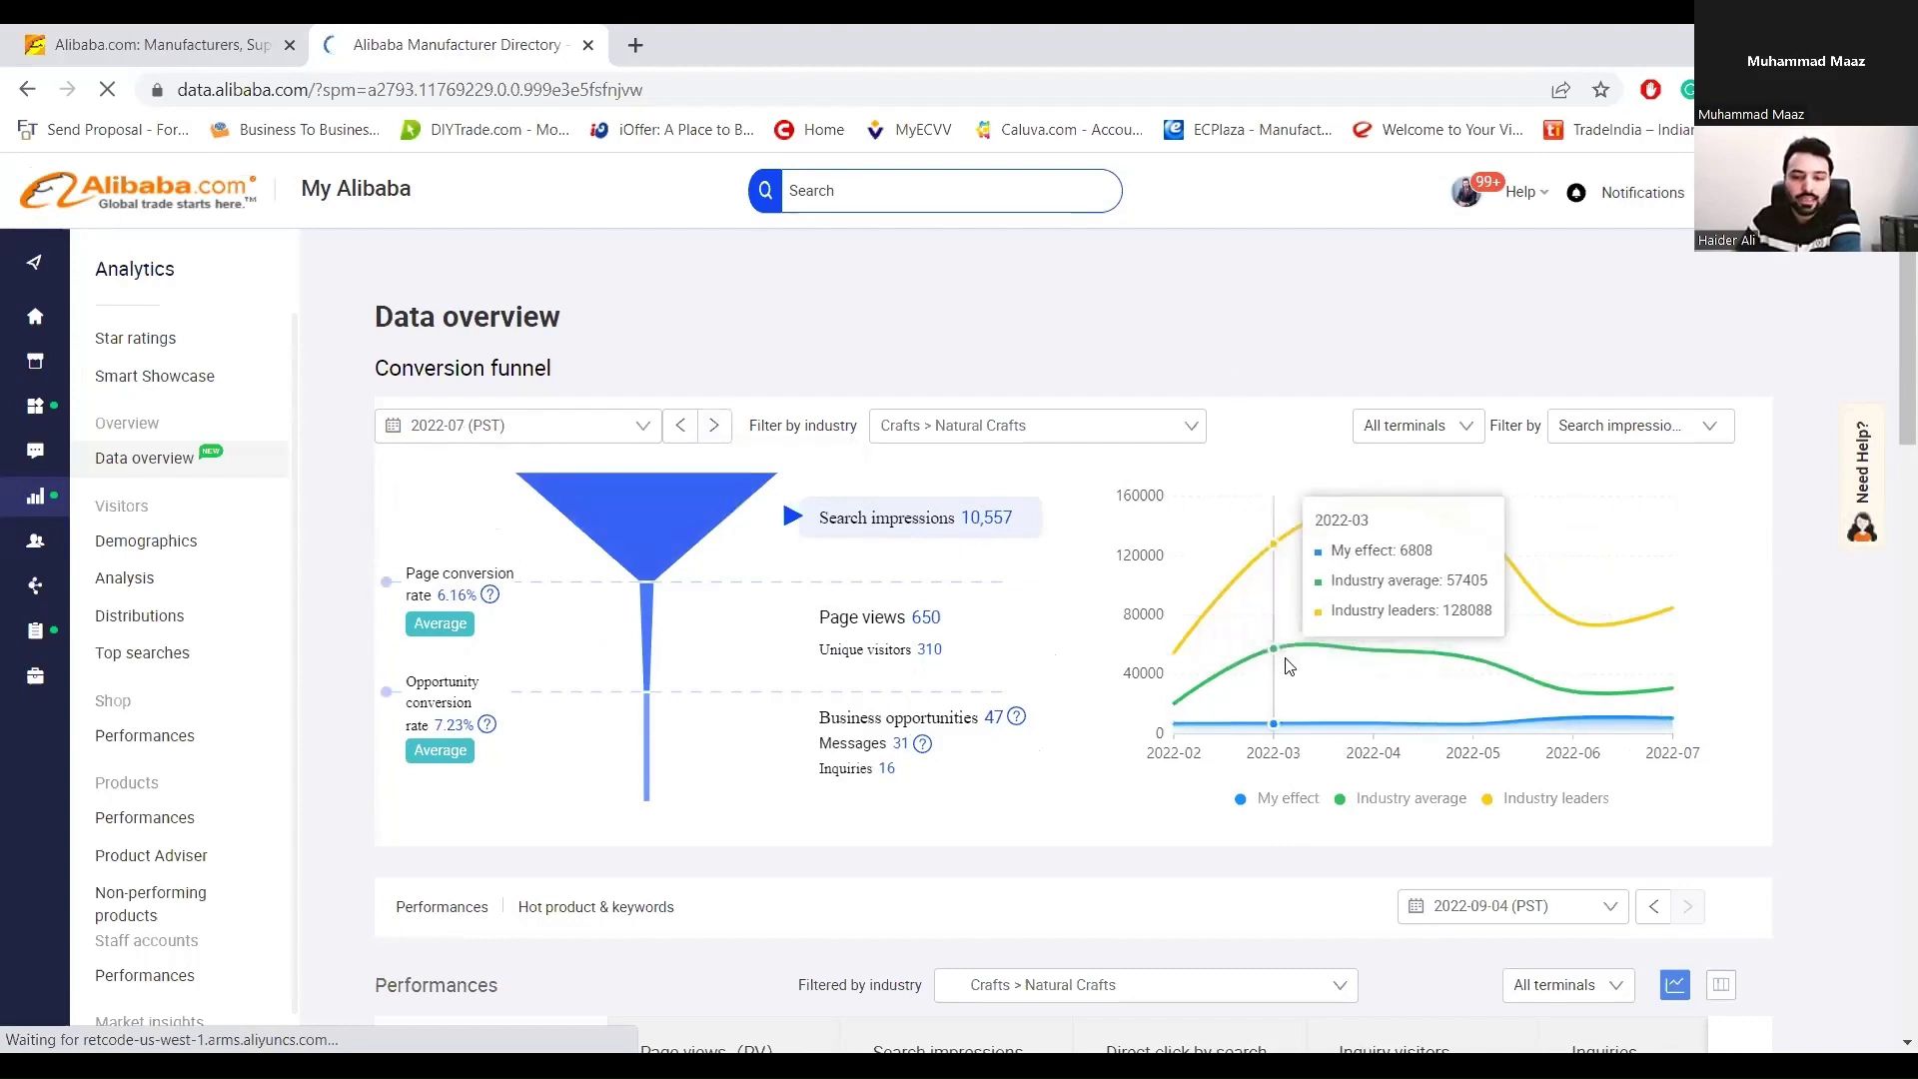